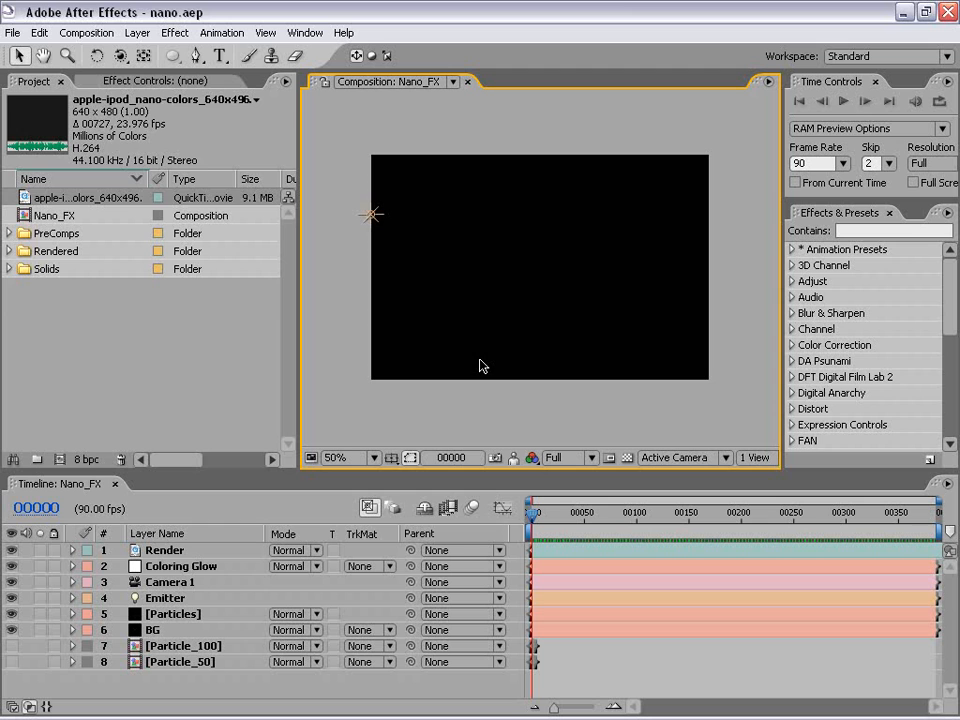
Watch the apple-ipod_nano-colors reference movie, examining its coloured light streaks at several moments, and close it
double_click(60, 198)
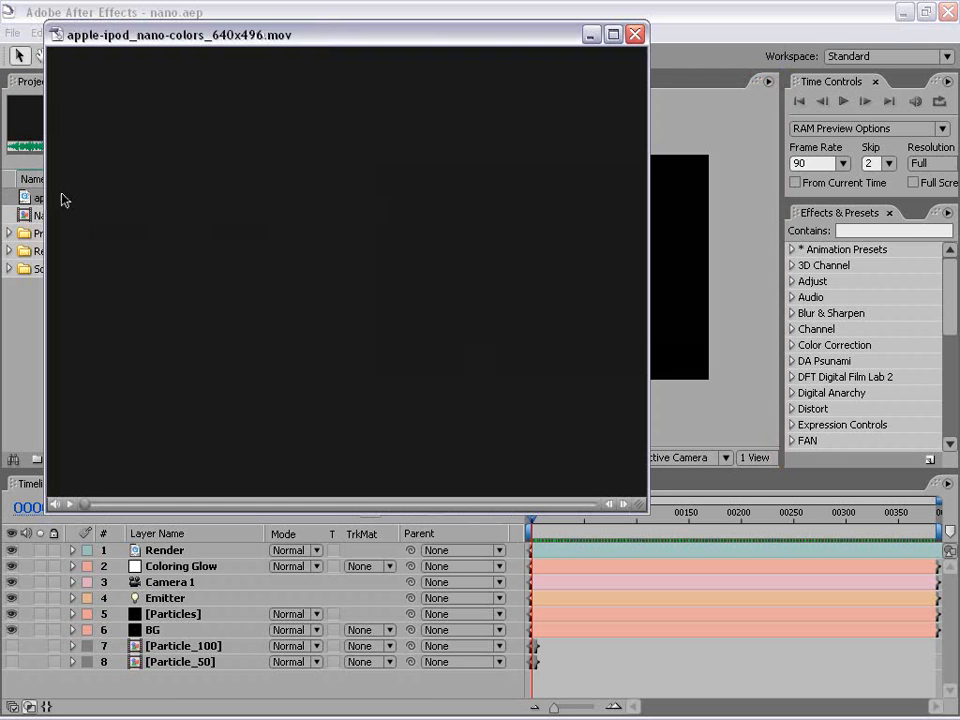
left_click_drag(300, 39, 408, 95)
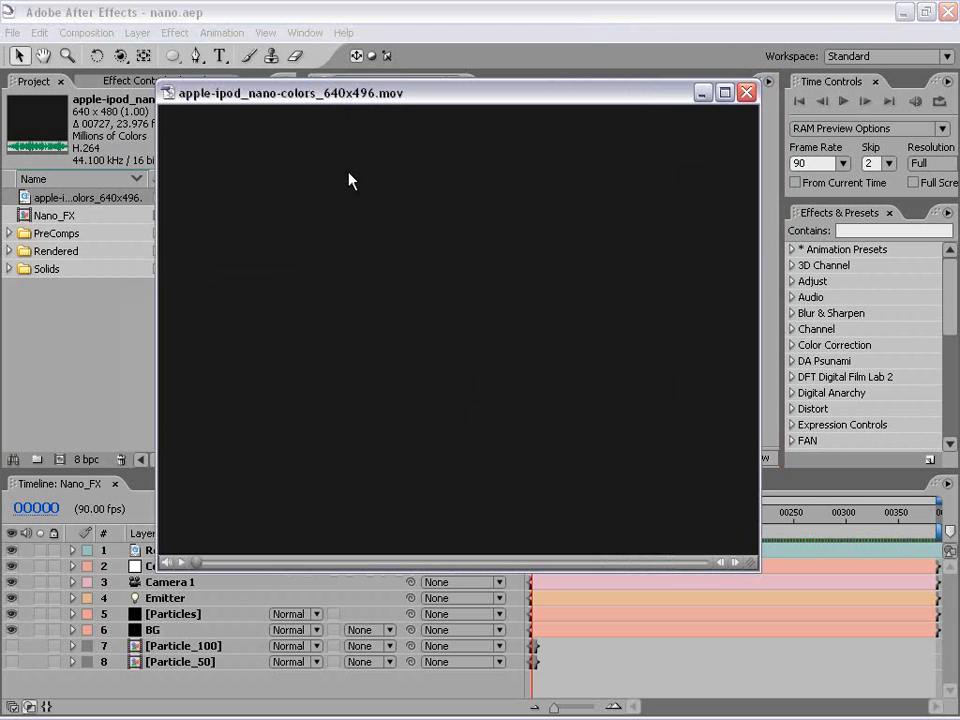
left_click(183, 563)
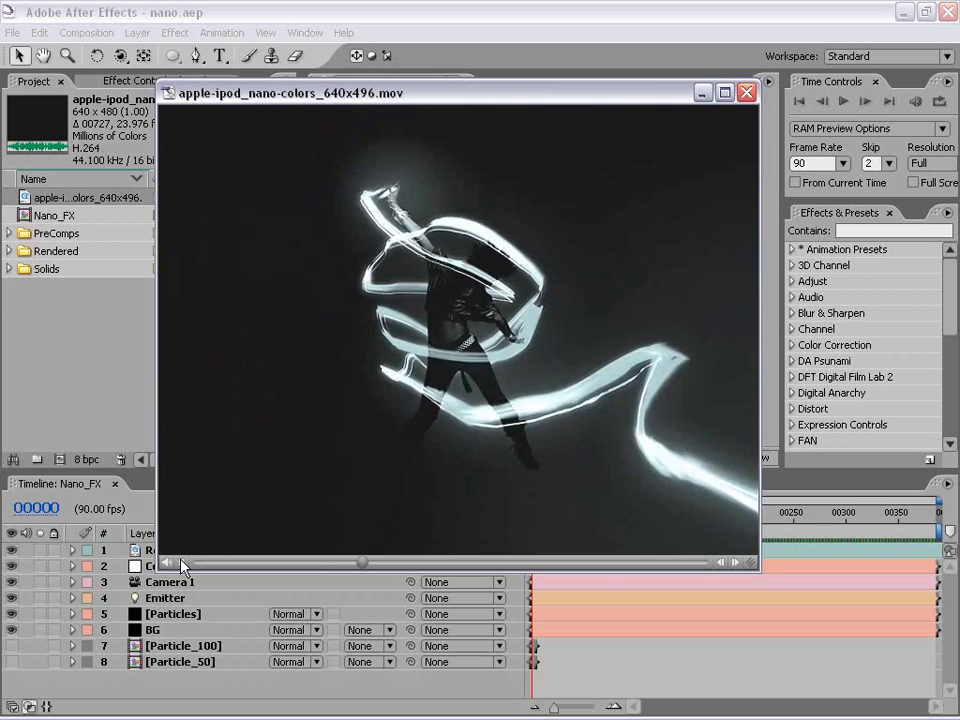
left_click(167, 564)
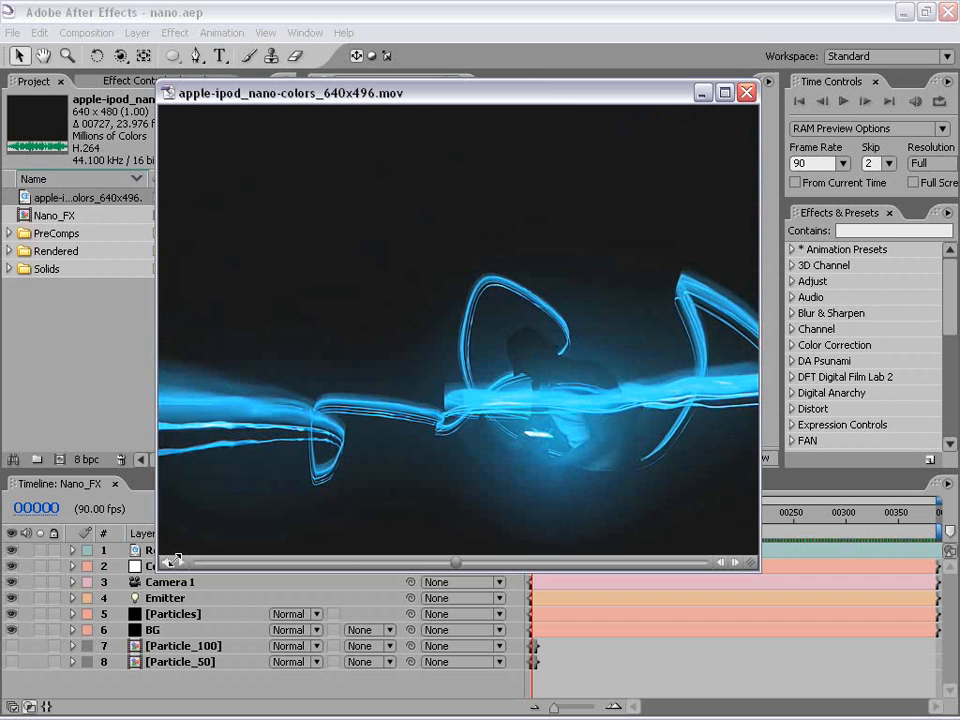
left_click_drag(452, 565, 572, 566)
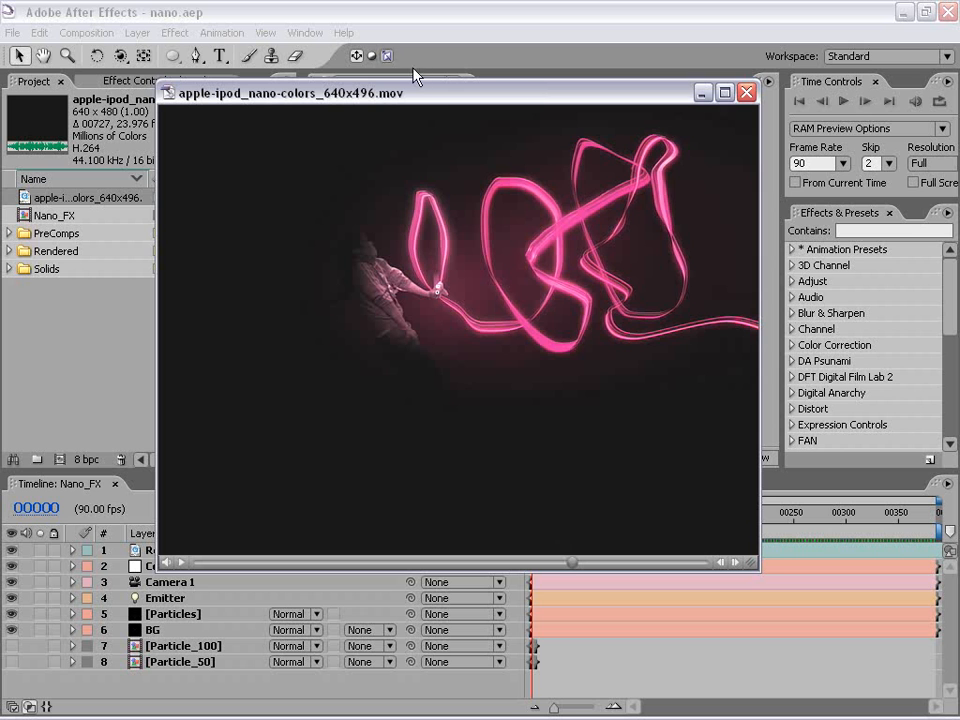
left_click_drag(573, 564, 591, 564)
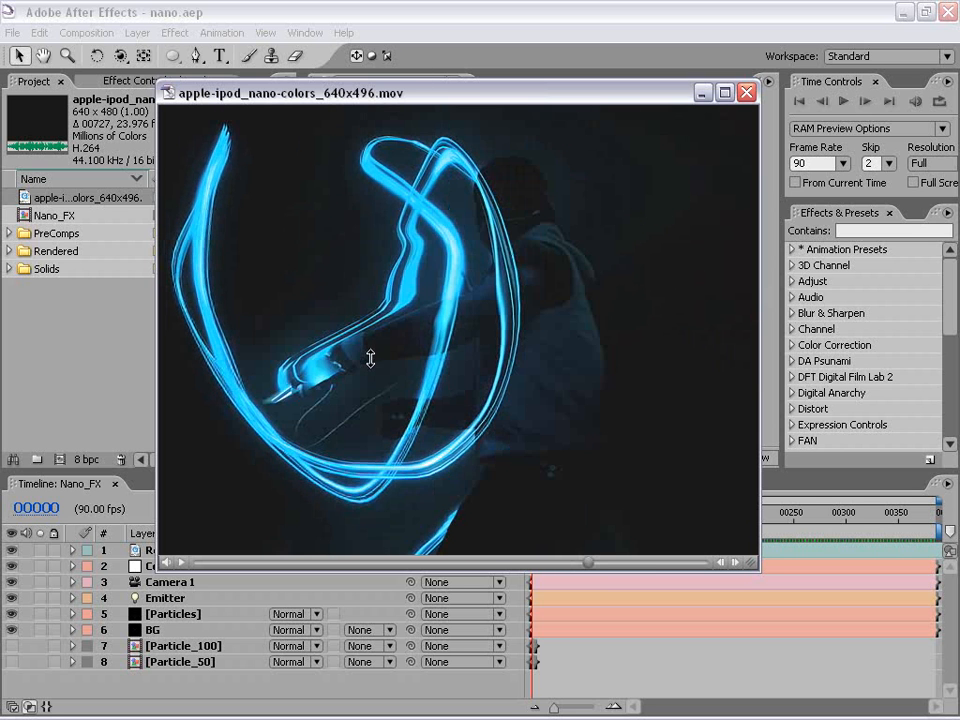
left_click(745, 93)
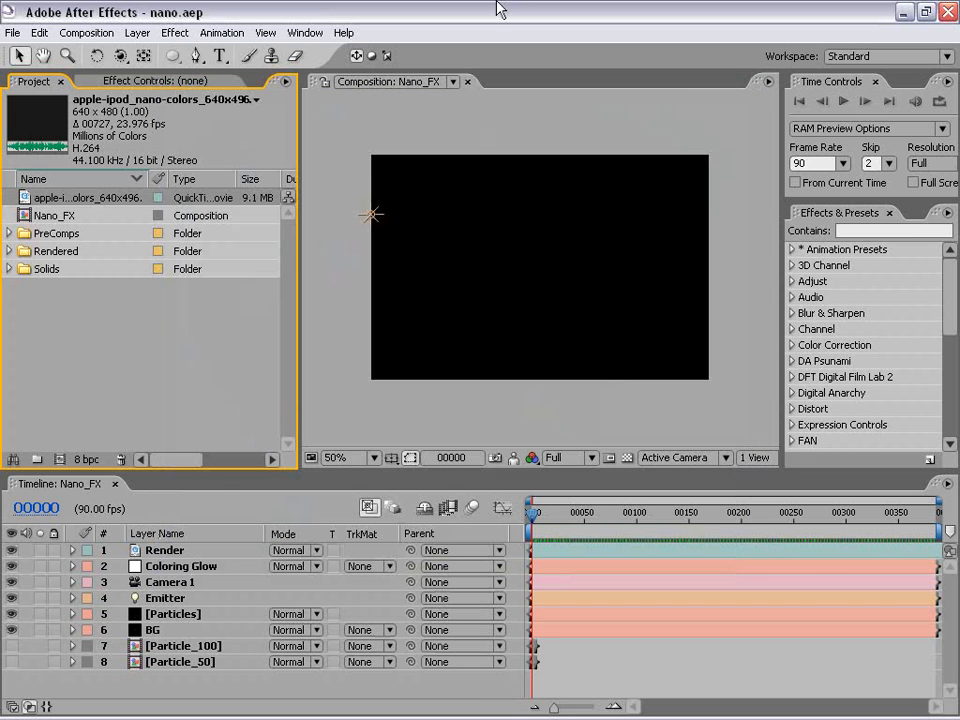
Preview the finished light-streak animation in the Nano_FX composition with the viewer maximized, and restore the workspace layout
left_click(128, 331)
left_click(450, 323)
key("KP_0")
key("space")
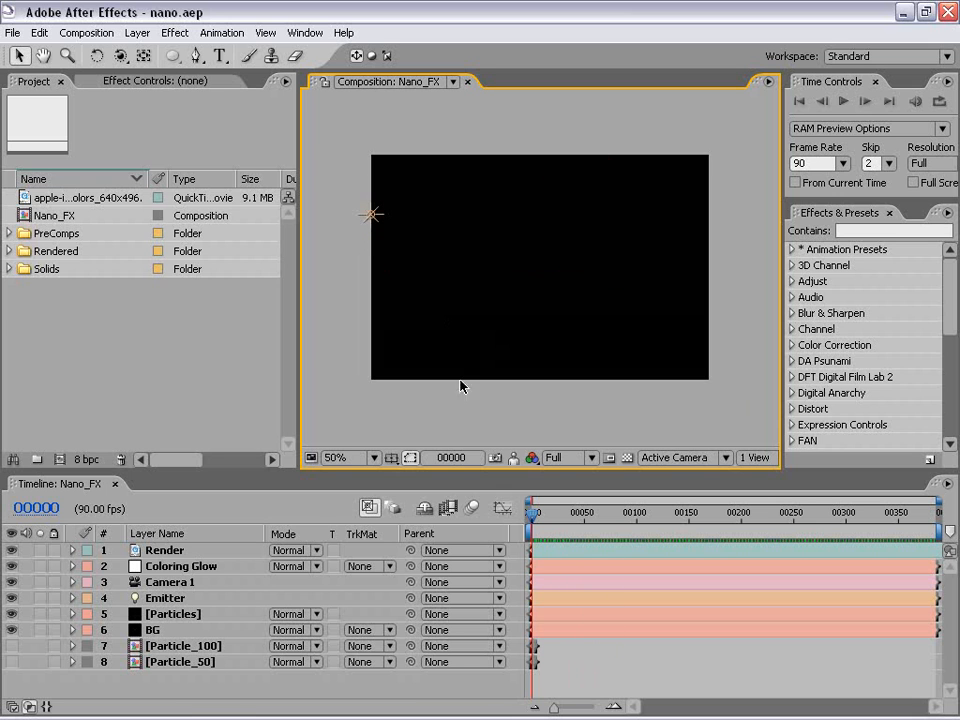
key("grave")
key("KP_0")
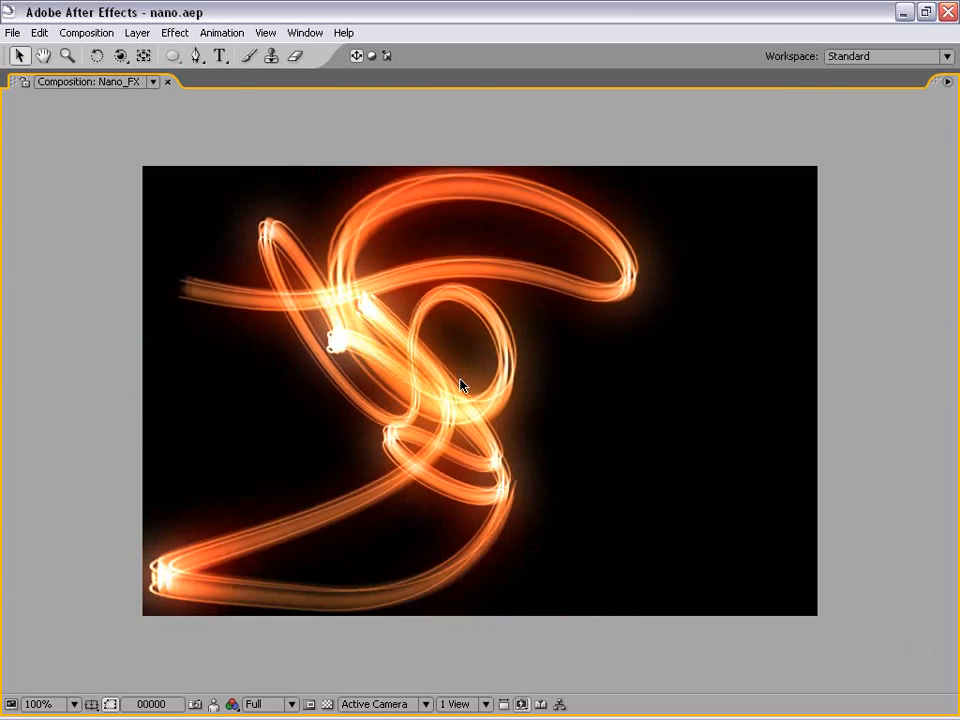
key("grave")
key("comma")
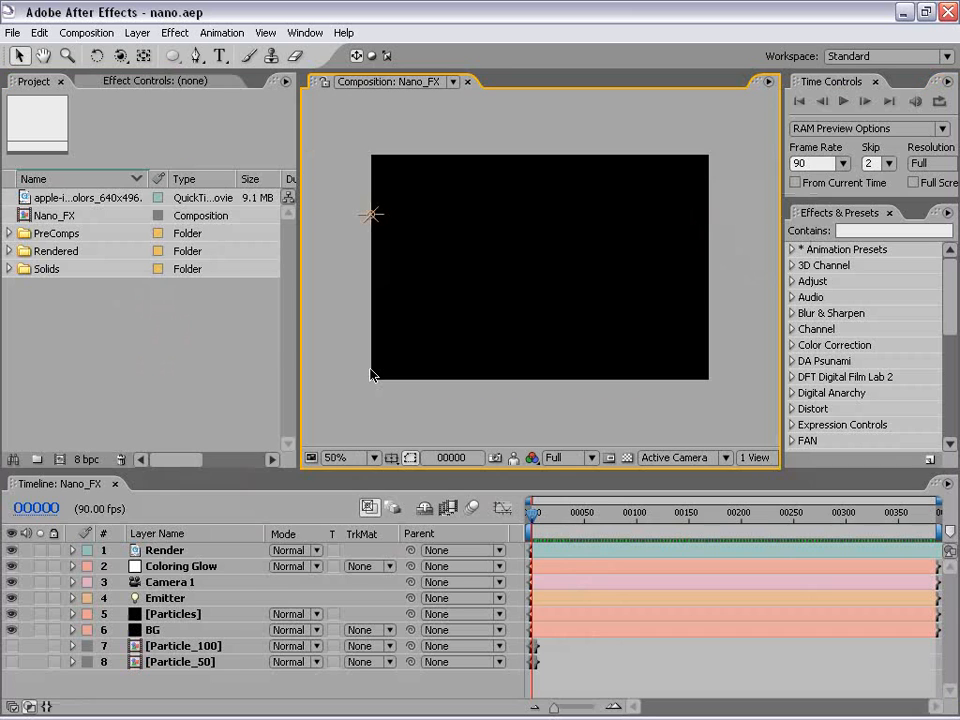
Set up a new 720 x 480 composition with square pixels, 30 frames per second and a duration of 300 frames
left_click(103, 338)
left_click(86, 32)
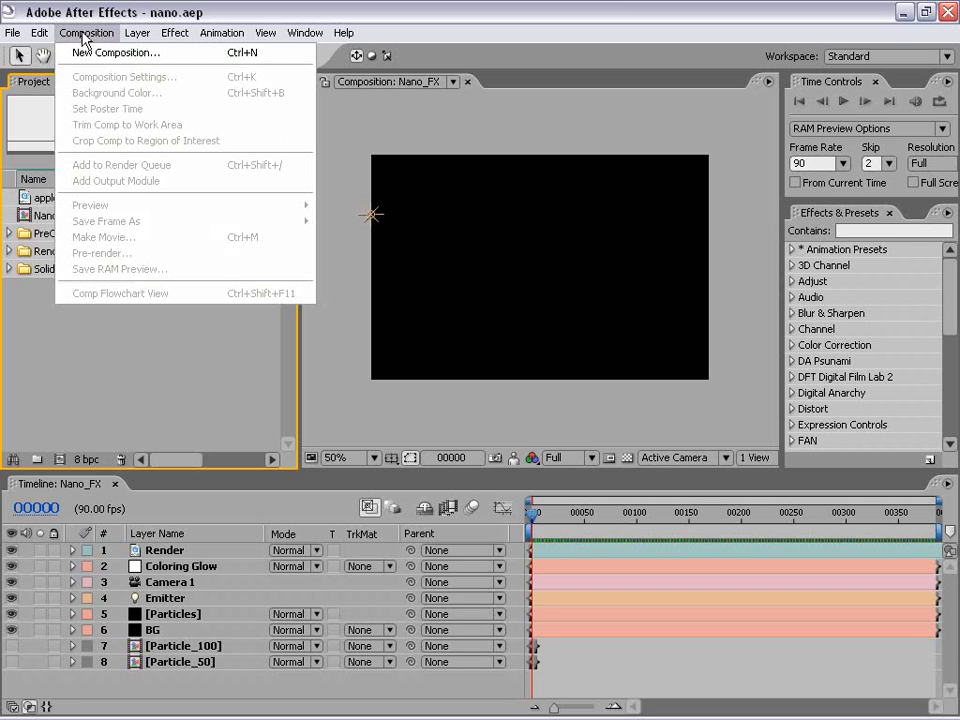
left_click(140, 51)
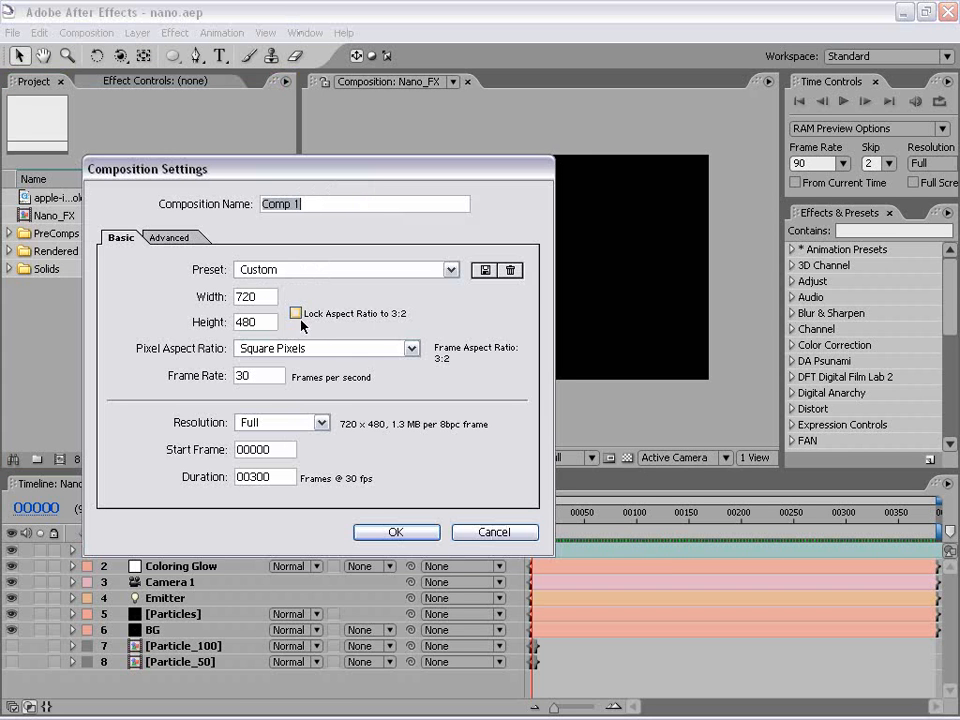
left_click(268, 296)
key("Tab")
left_click(300, 350)
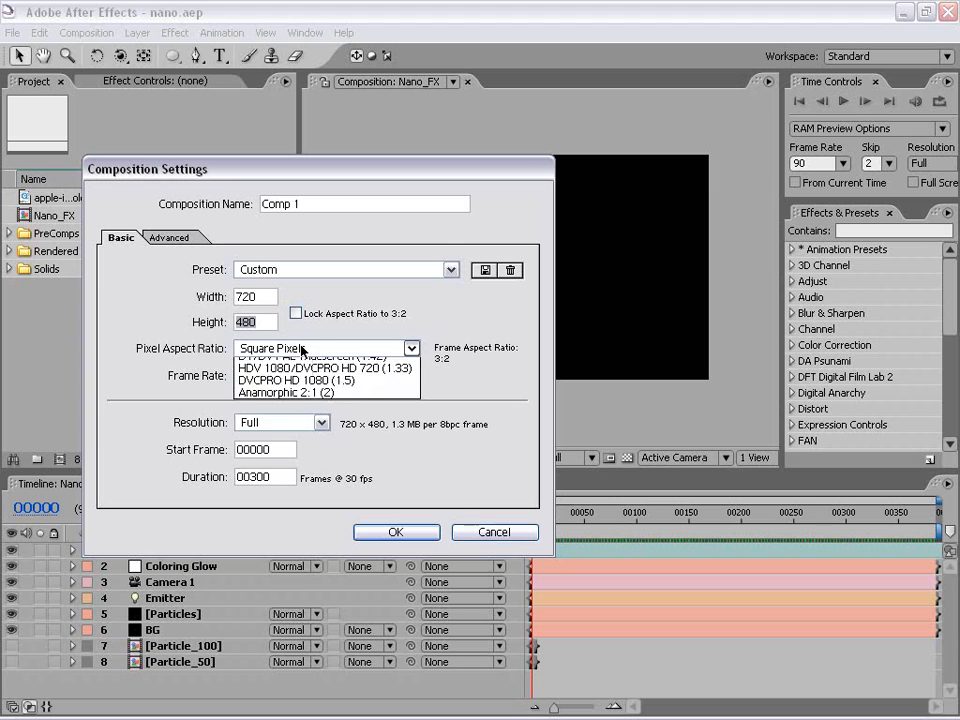
left_click(300, 367)
key("Tab")
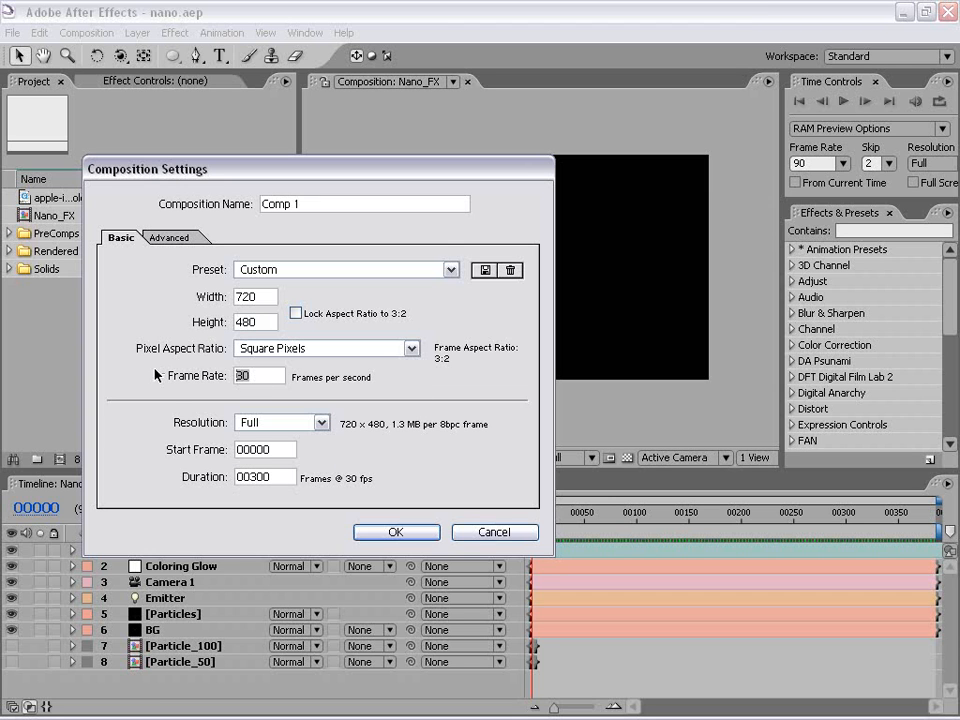
left_click_drag(287, 482, 216, 486)
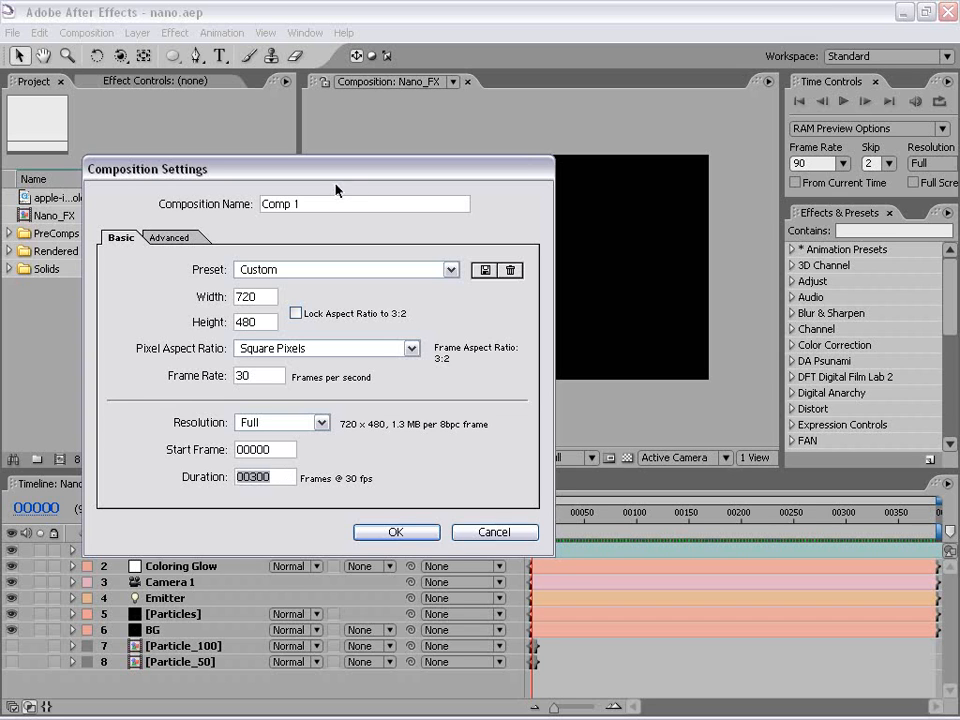
Name the new composition Nano_Ad and create it
left_click_drag(300, 204, 263, 206)
type("Nano_ad")
key("BackSpace")
key("BackSpace")
type("Ad")
key("Return")
left_click(405, 407)
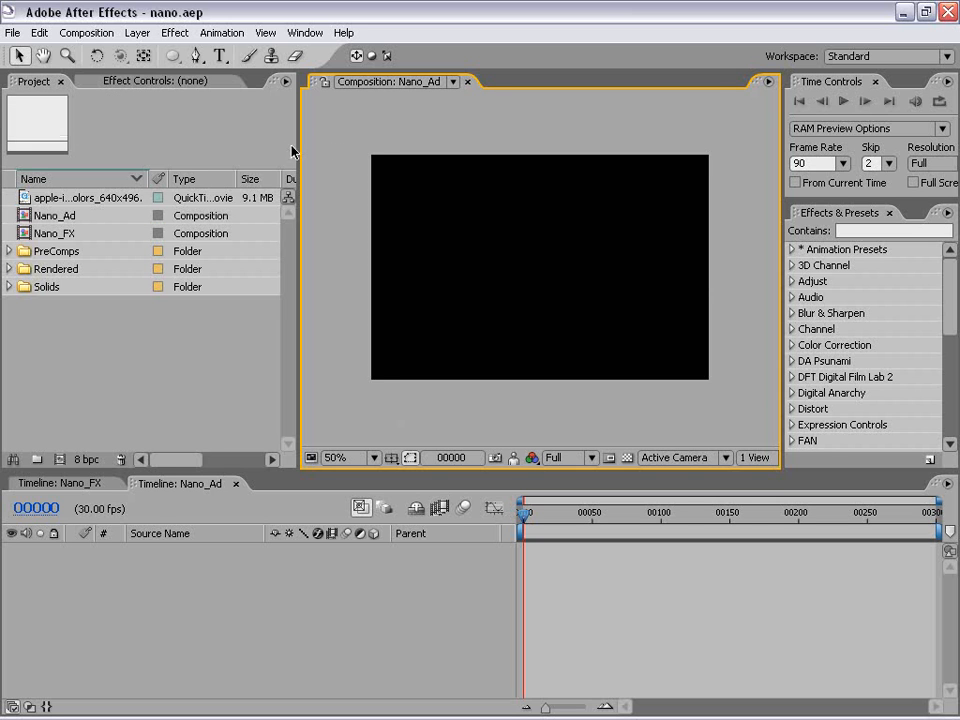
Add a black solid layer at composition size, 720 x 480 pixels, to Nano_Ad
left_click_drag(298, 152, 248, 152)
left_click(137, 33)
mouse_move(245, 52)
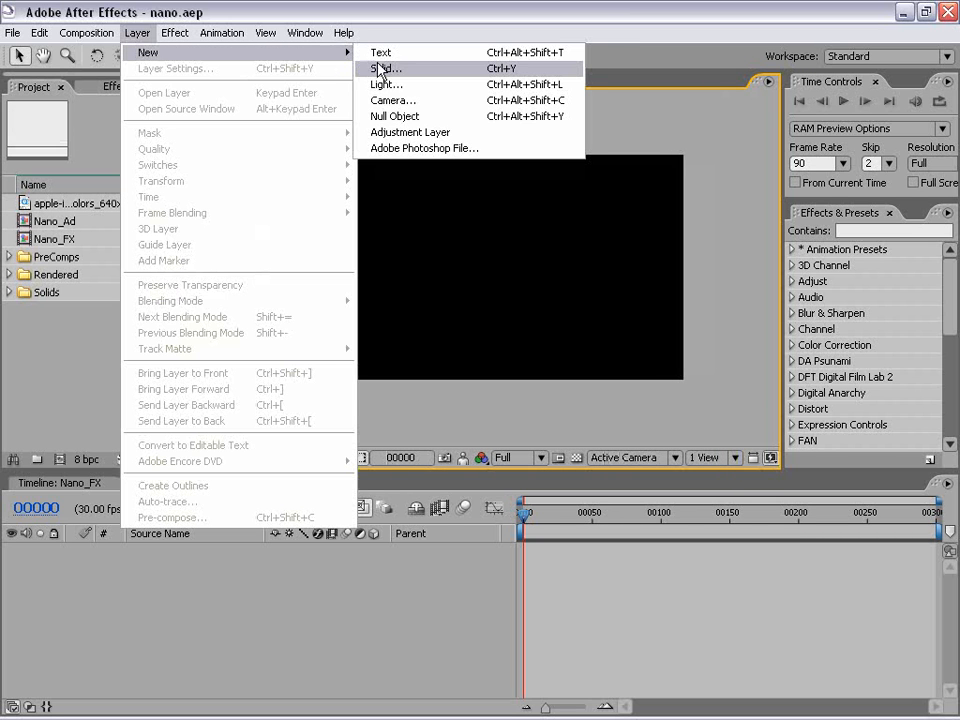
left_click(413, 69)
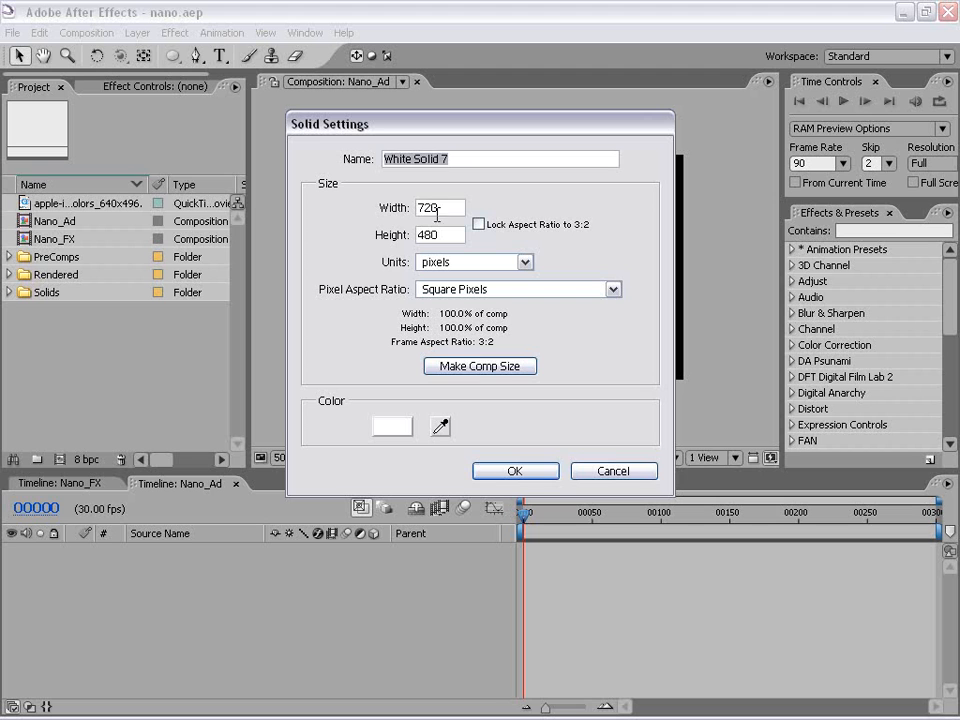
left_click(484, 364)
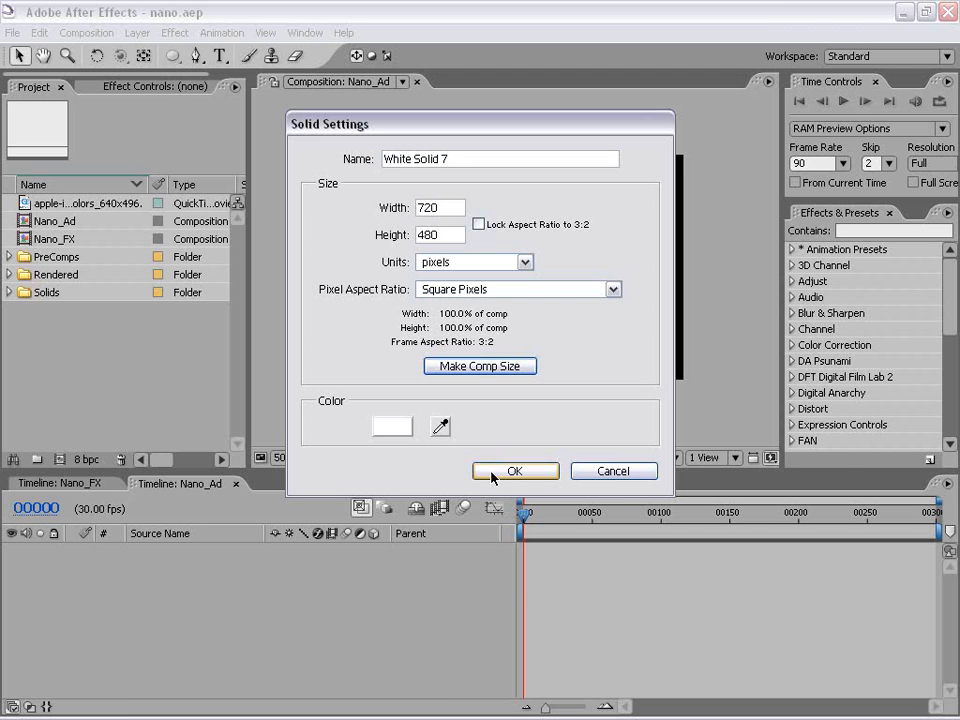
left_click(392, 426)
left_click_drag(389, 422, 706, 610)
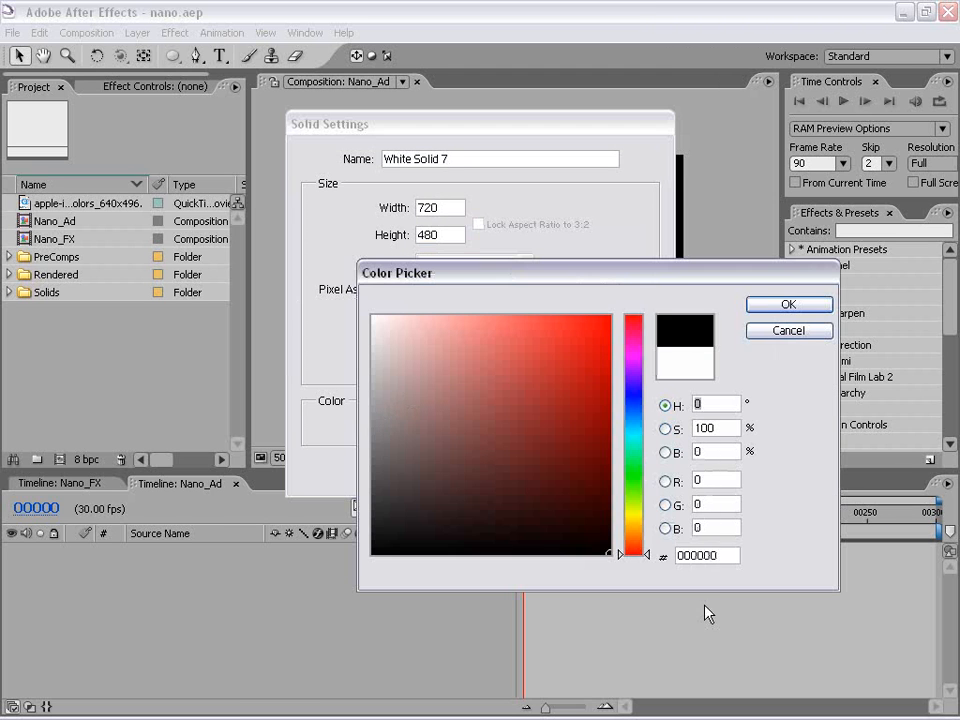
left_click(789, 304)
left_click(516, 469)
left_click(277, 519)
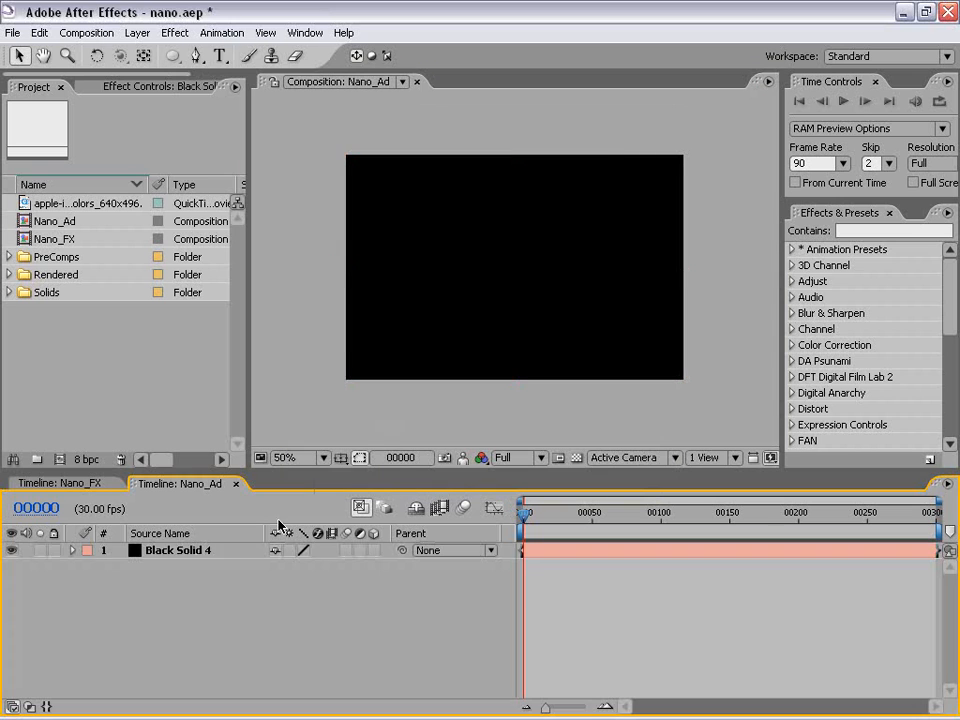
Rename the black solid layer as BG
left_click(175, 548)
key("Return")
type("BG")
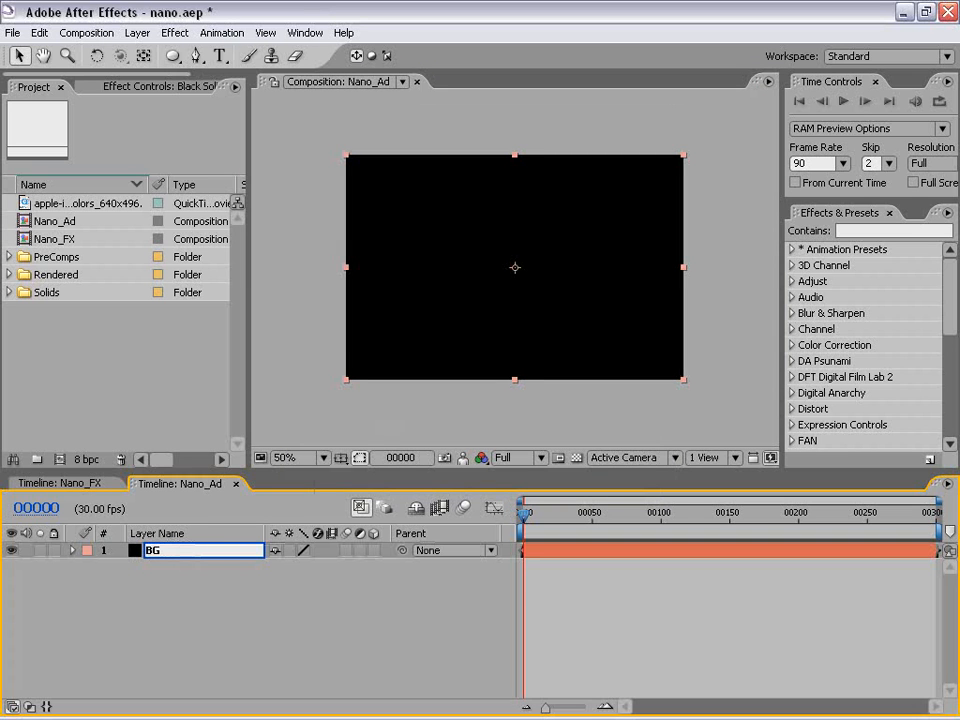
left_click(154, 557)
Duplicate the BG layer and rename the upper copy as Particles
left_click(45, 33)
left_click(88, 197)
left_click(155, 551)
key("Return")
type("Particles")
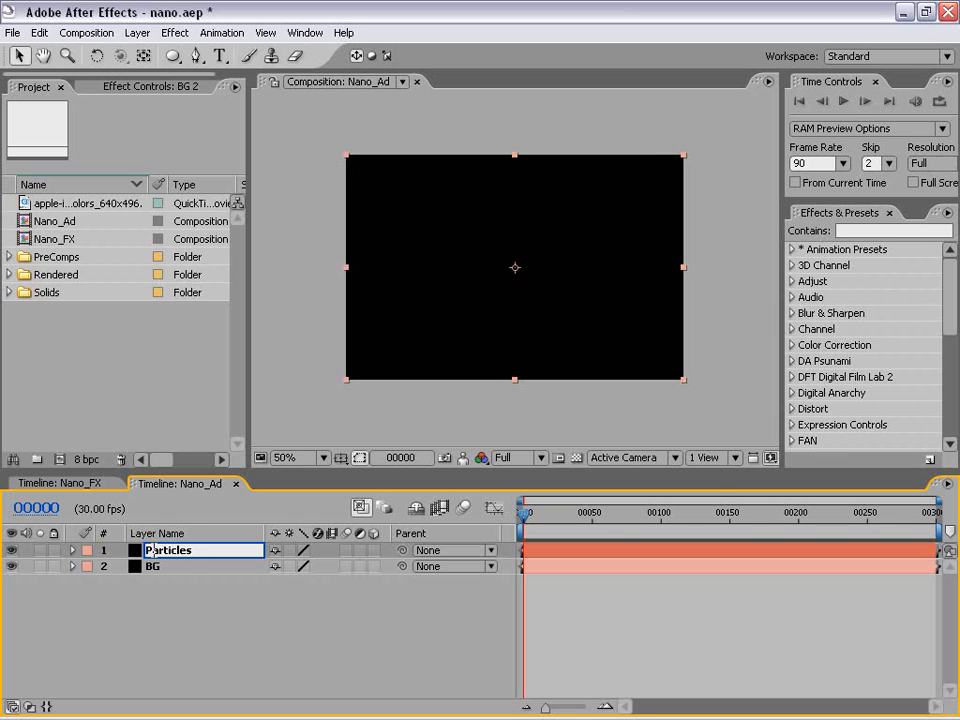
left_click(250, 625)
left_click(156, 558)
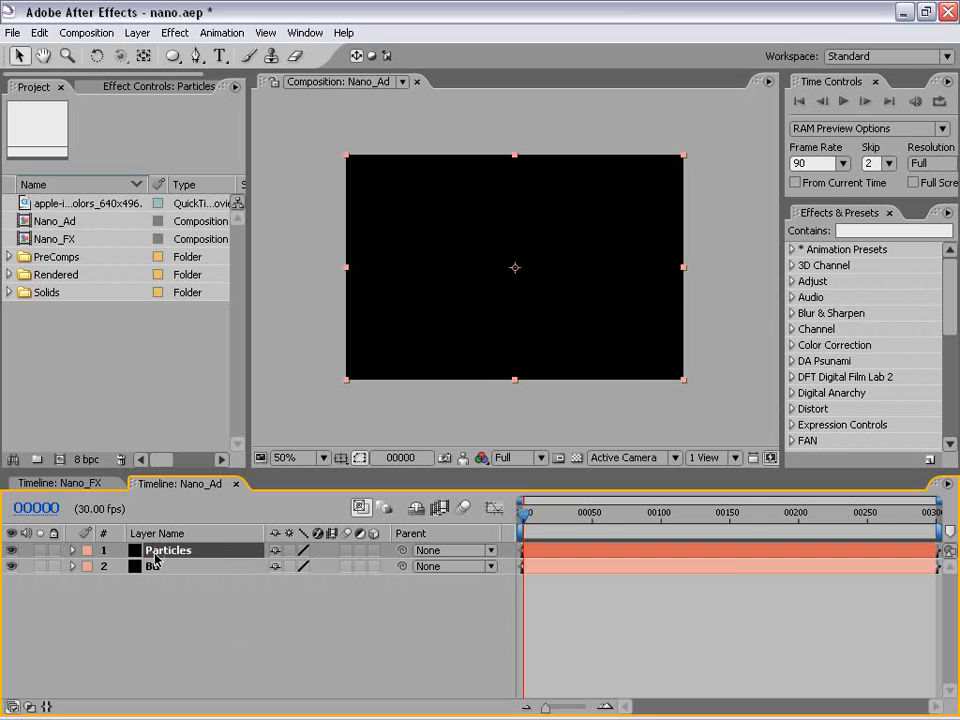
left_click(553, 579)
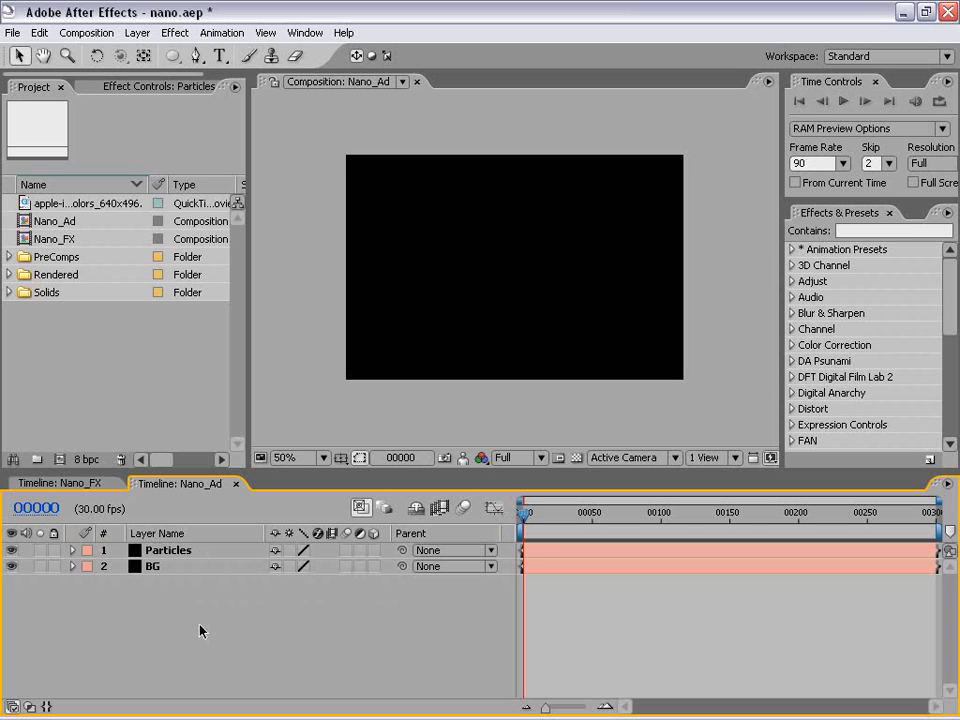
Add an adjustment layer above the Particles layer and name it Color FX
left_click(137, 33)
mouse_move(150, 52)
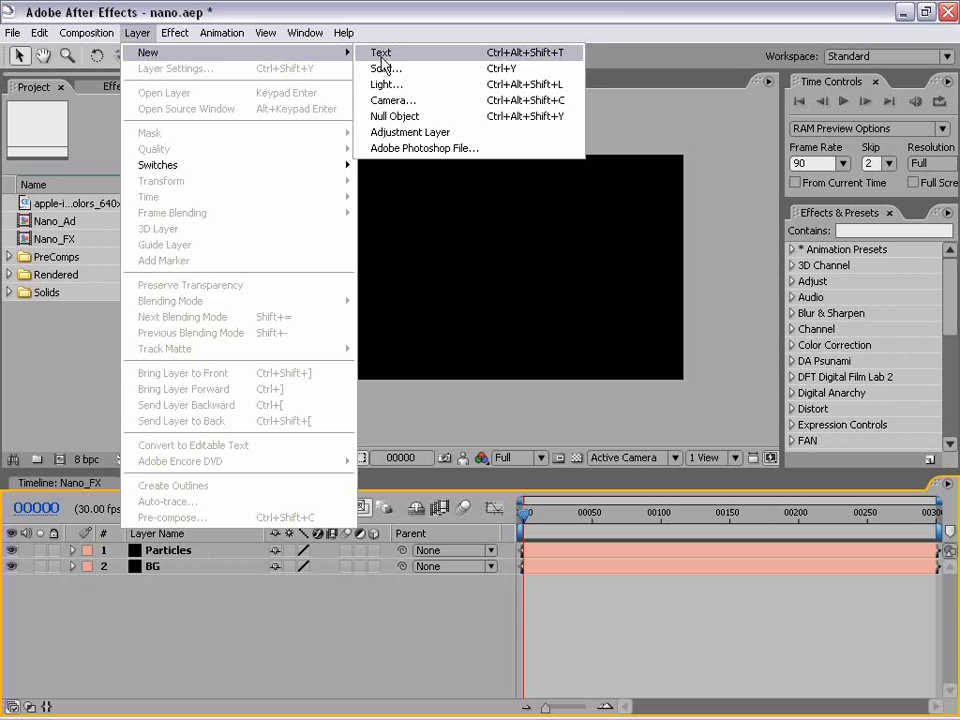
left_click(389, 132)
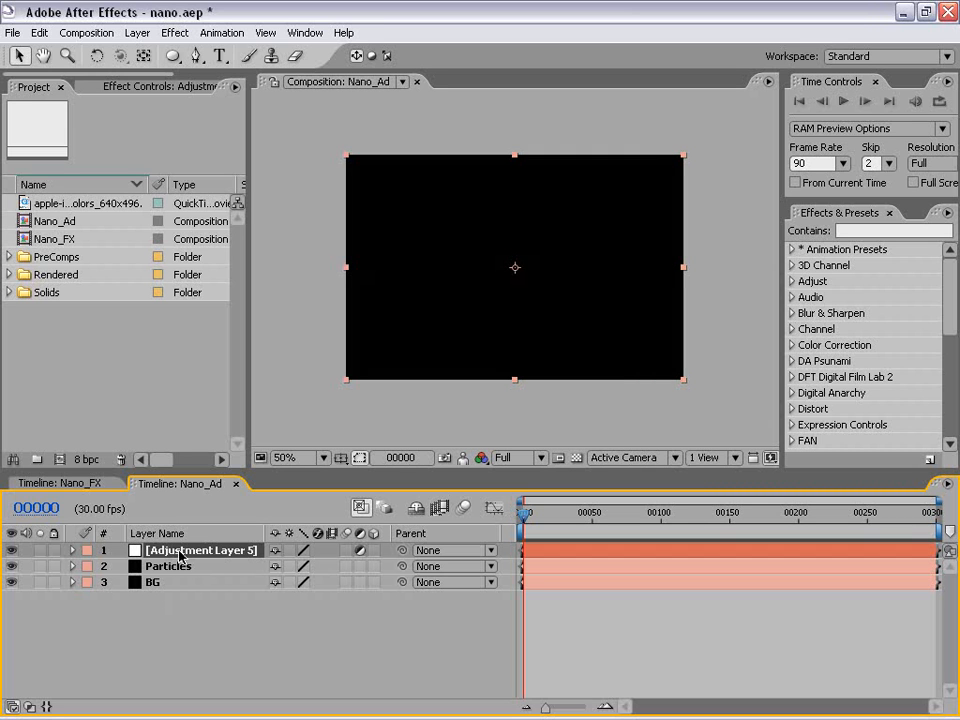
key("Return")
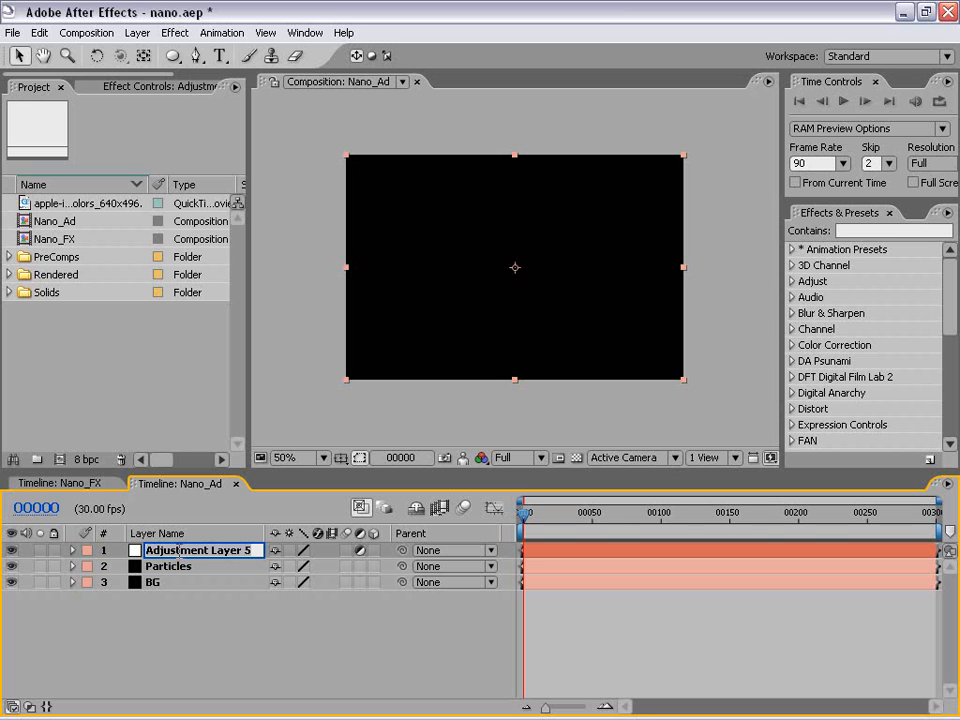
type("Color FX")
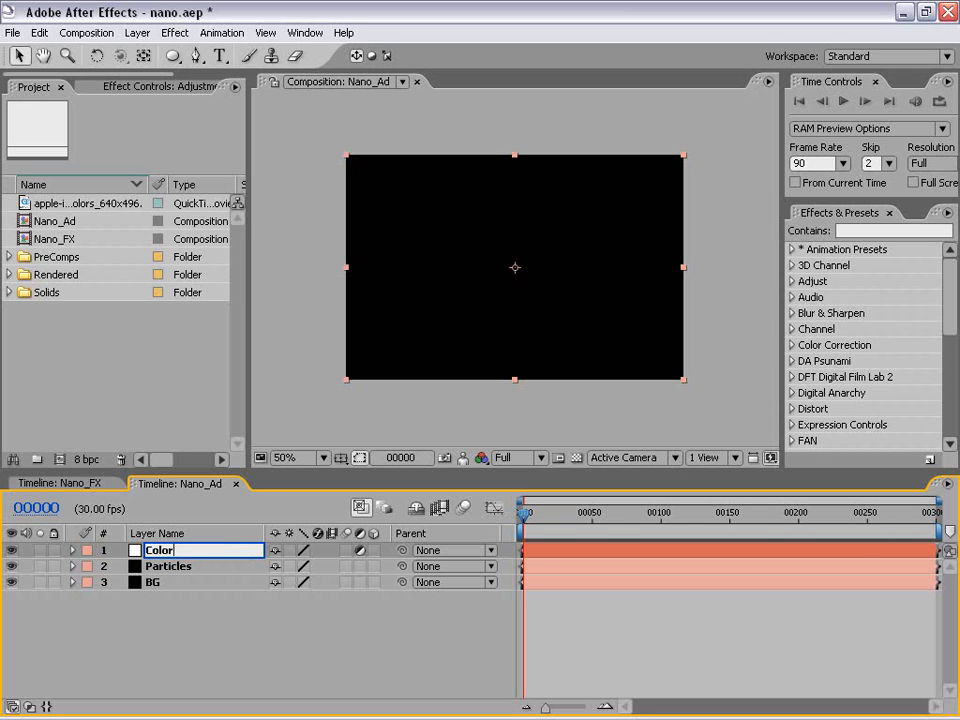
key("Return")
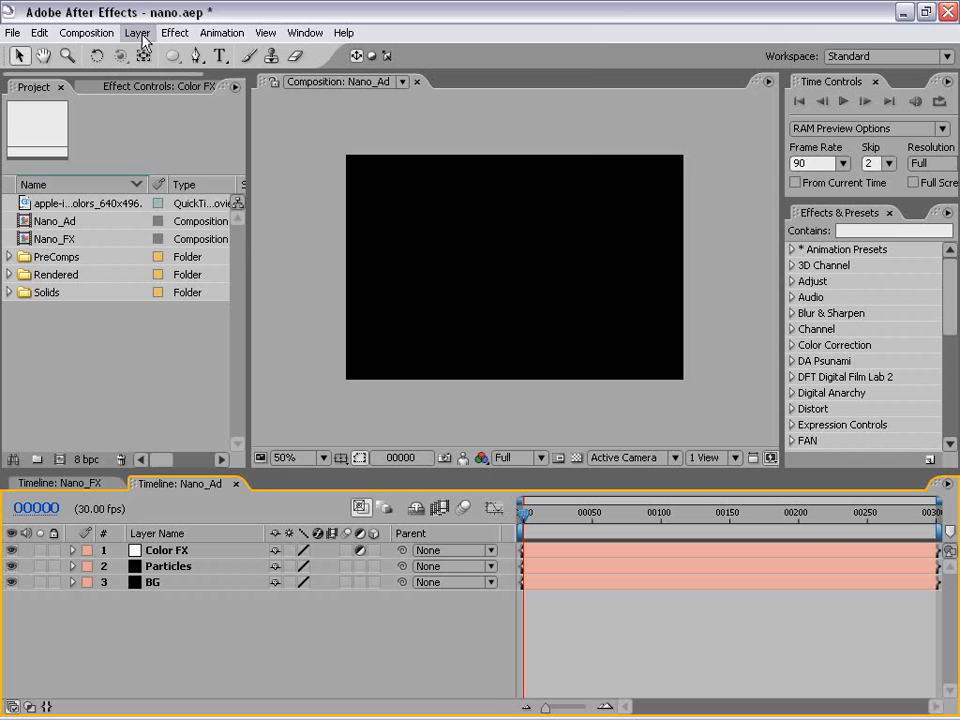
Add a white point light named Emitter with 100% intensity and no cast shadows
left_click(137, 33)
mouse_move(150, 52)
left_click(405, 86)
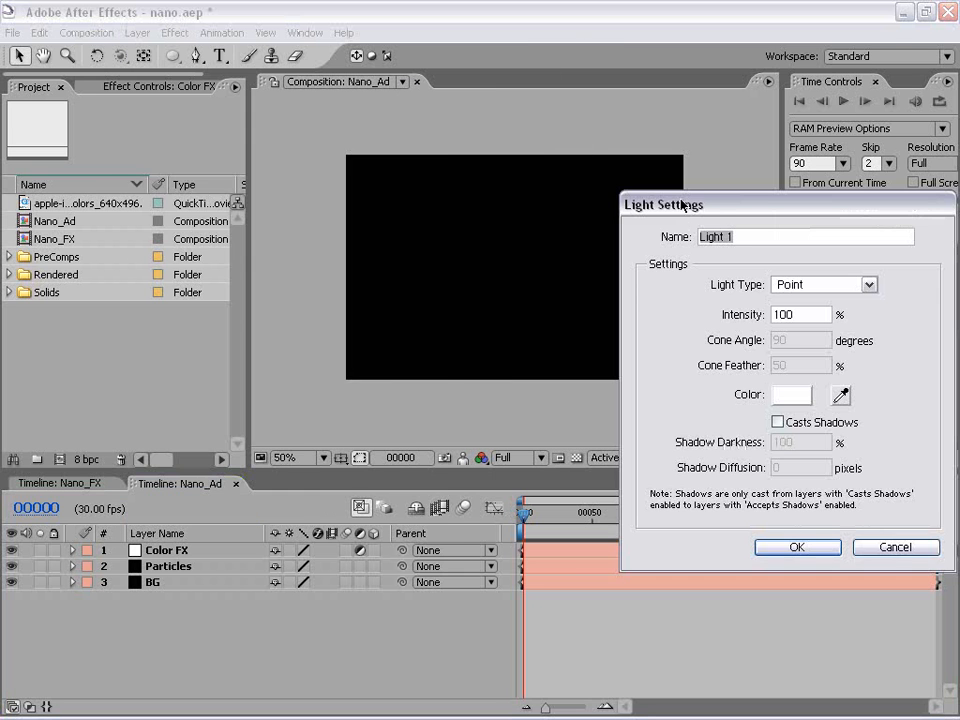
left_click_drag(681, 175, 295, 158)
left_click(302, 240)
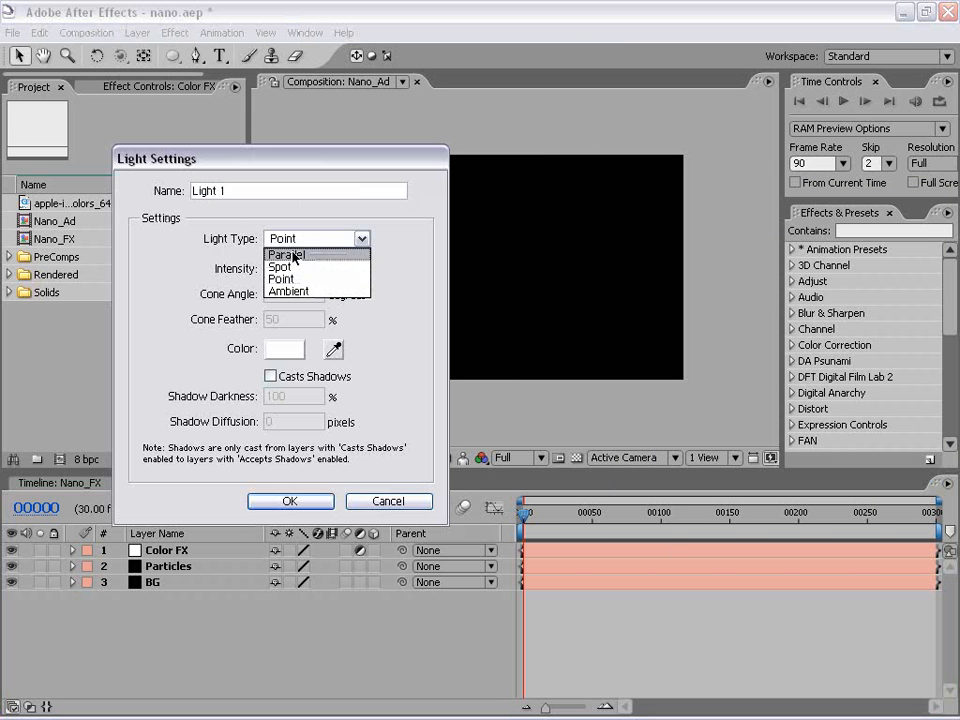
left_click(281, 276)
key("shift+Tab")
type("Emitter")
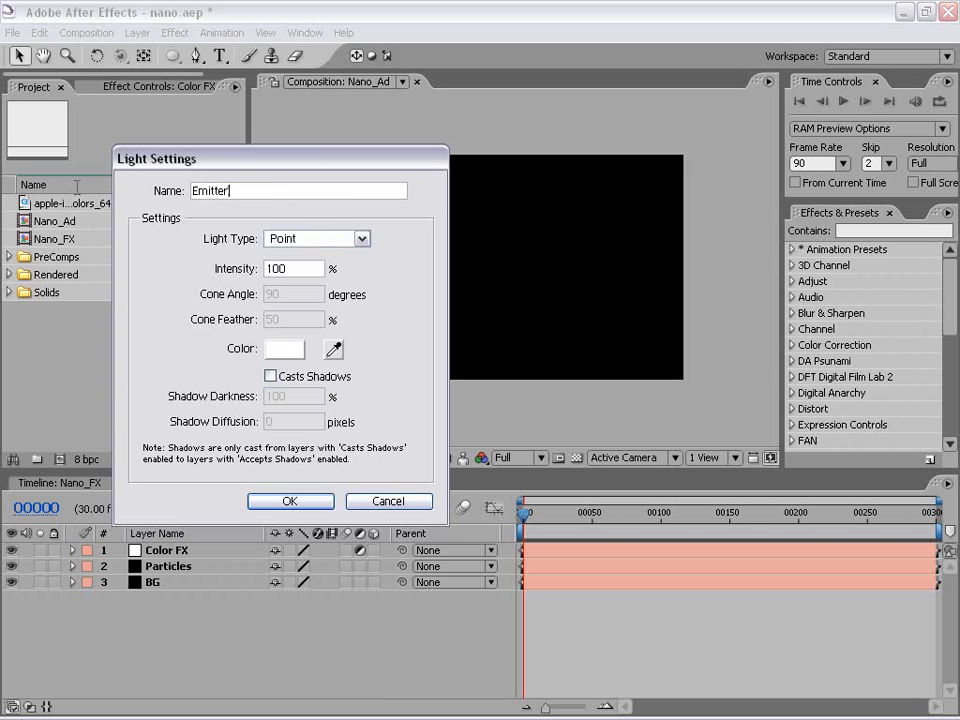
left_click_drag(276, 156, 200, 183)
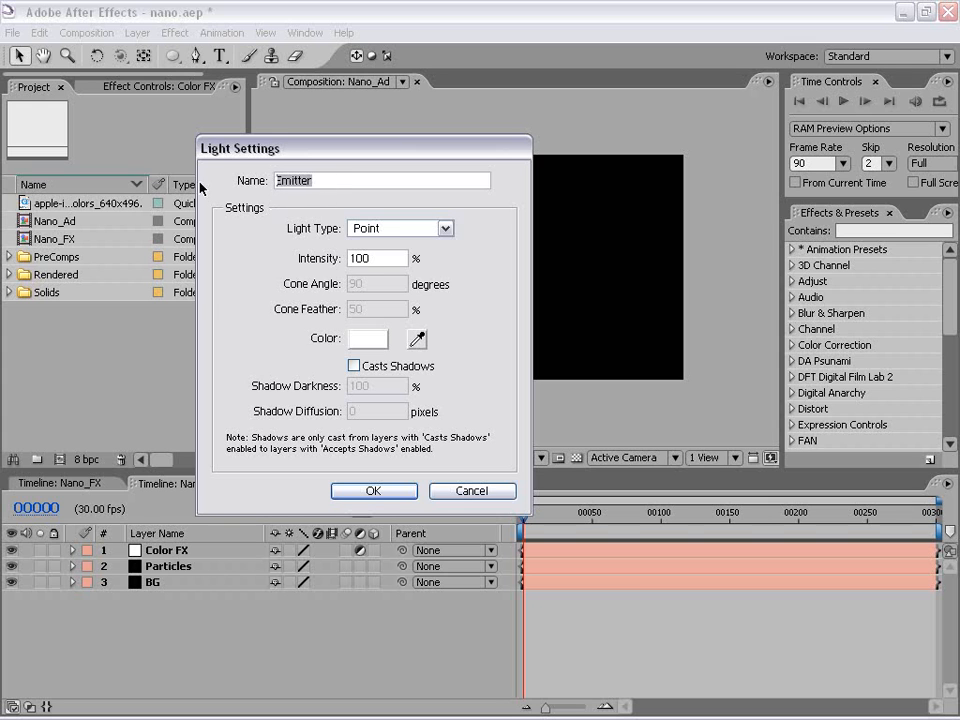
left_click(372, 492)
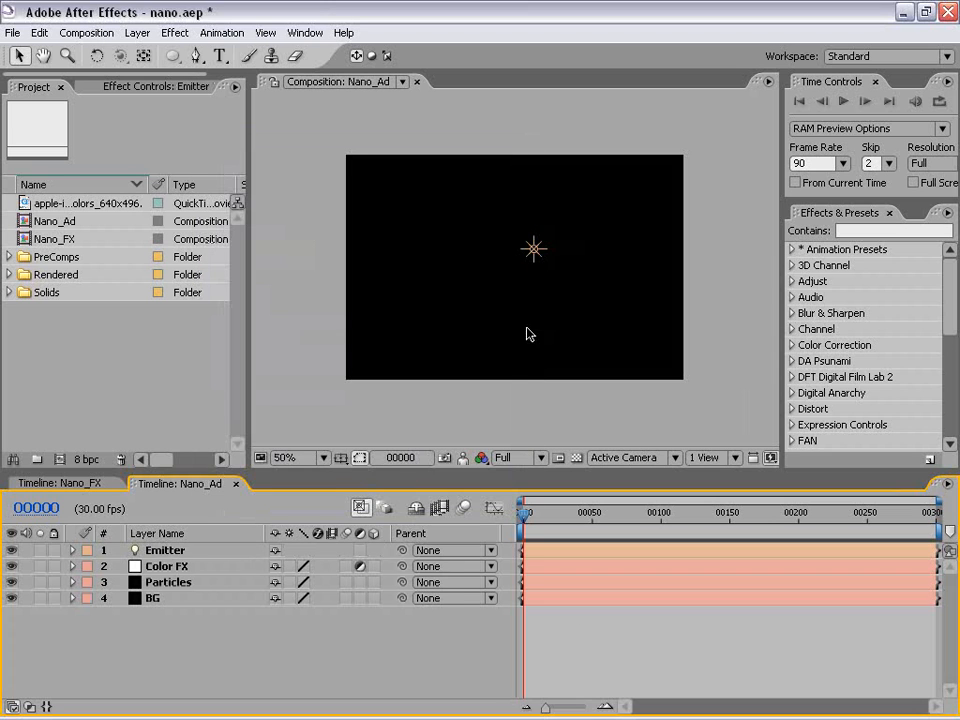
Add a camera to the composition using the 35mm preset
left_click(534, 250)
left_click(557, 639)
left_click(137, 33)
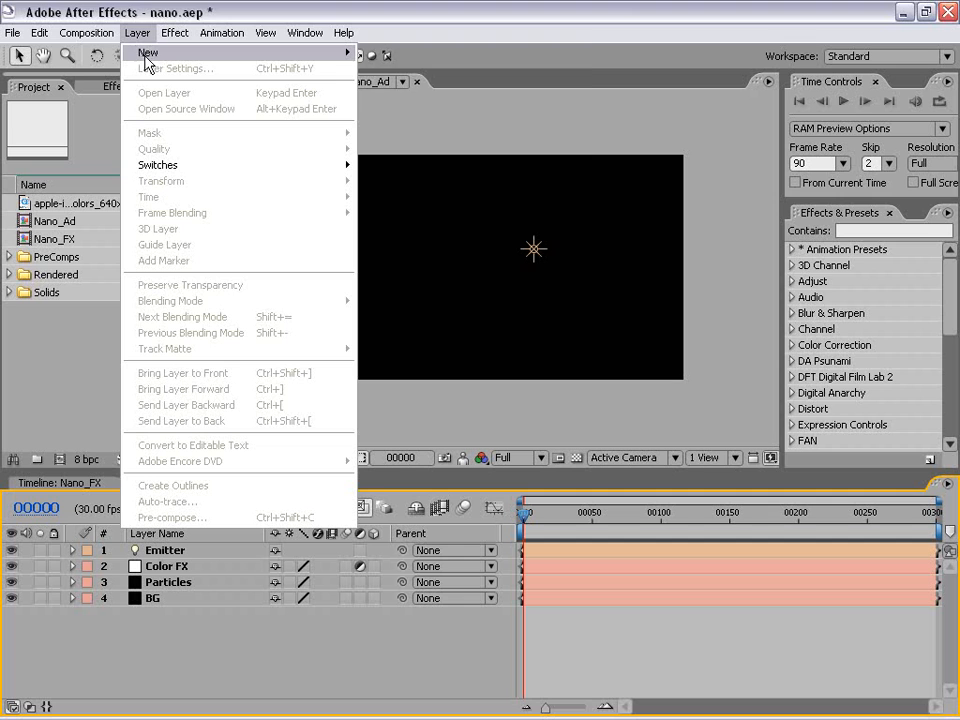
mouse_move(148, 60)
left_click(431, 101)
left_click_drag(896, 193, 252, 194)
left_click(489, 254)
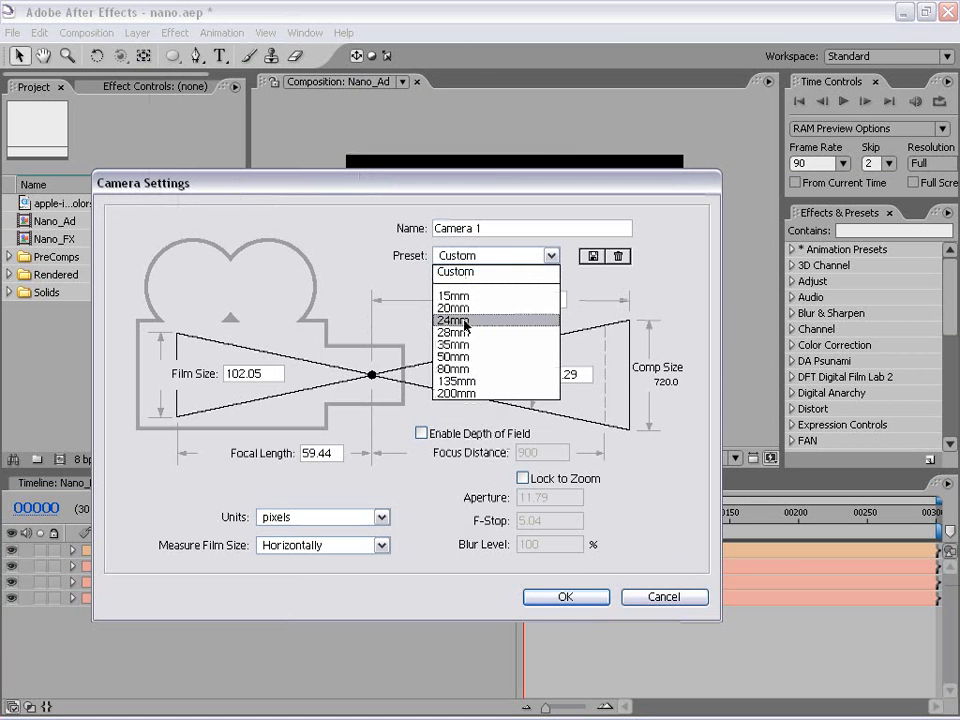
left_click(456, 345)
left_click_drag(378, 187, 321, 121)
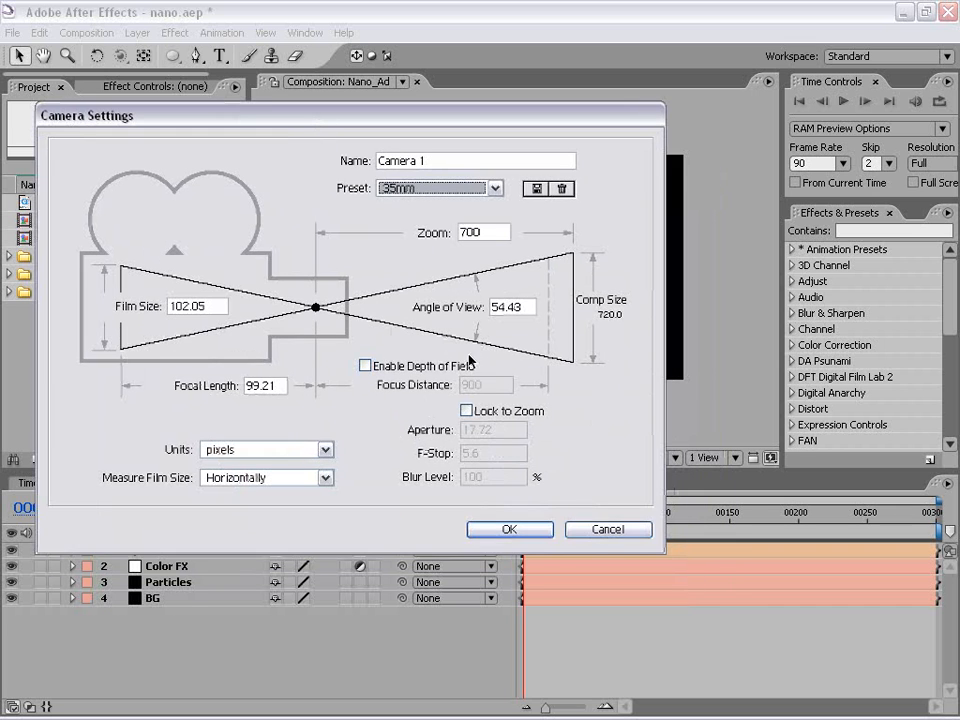
left_click(519, 530)
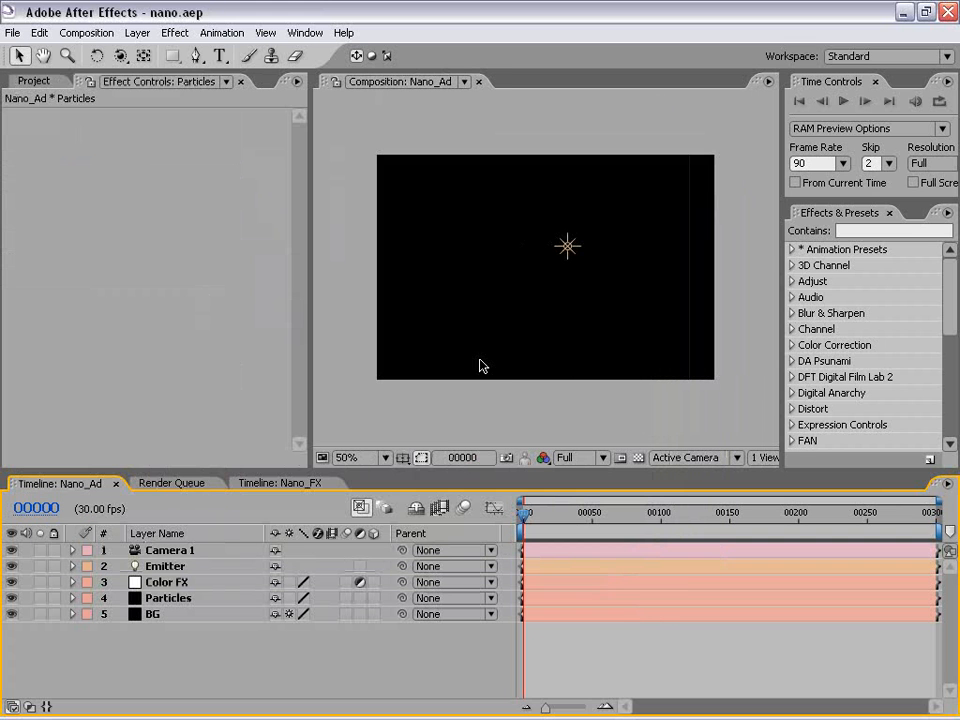
Apply the Trapcode Particular effect to the Particles layer and widen the area showing its settings
left_click(170, 600)
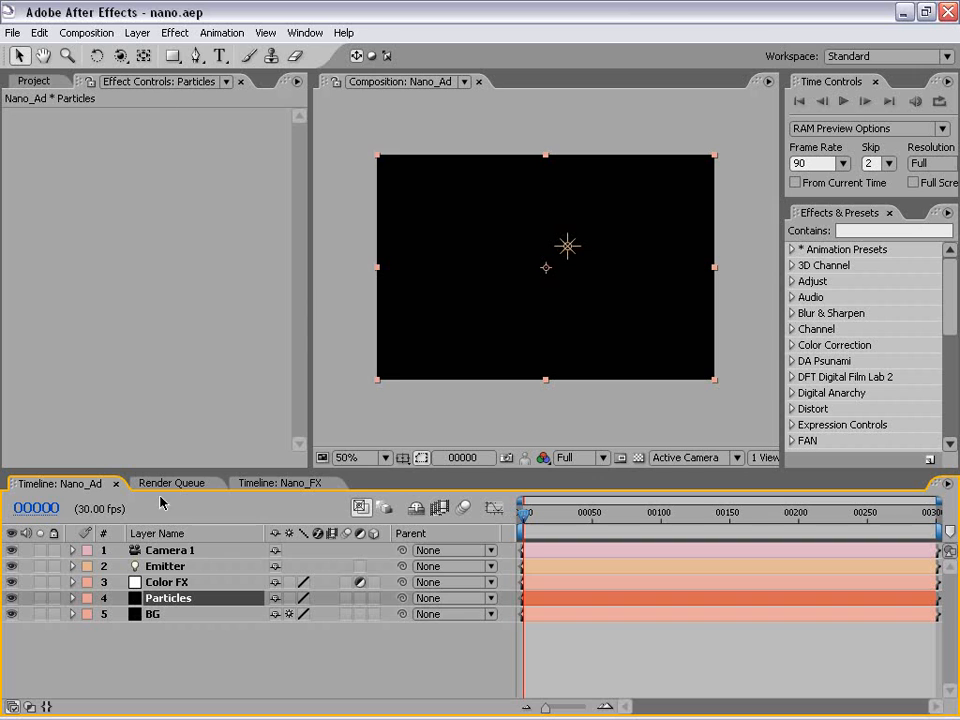
left_click(176, 33)
mouse_move(223, 525)
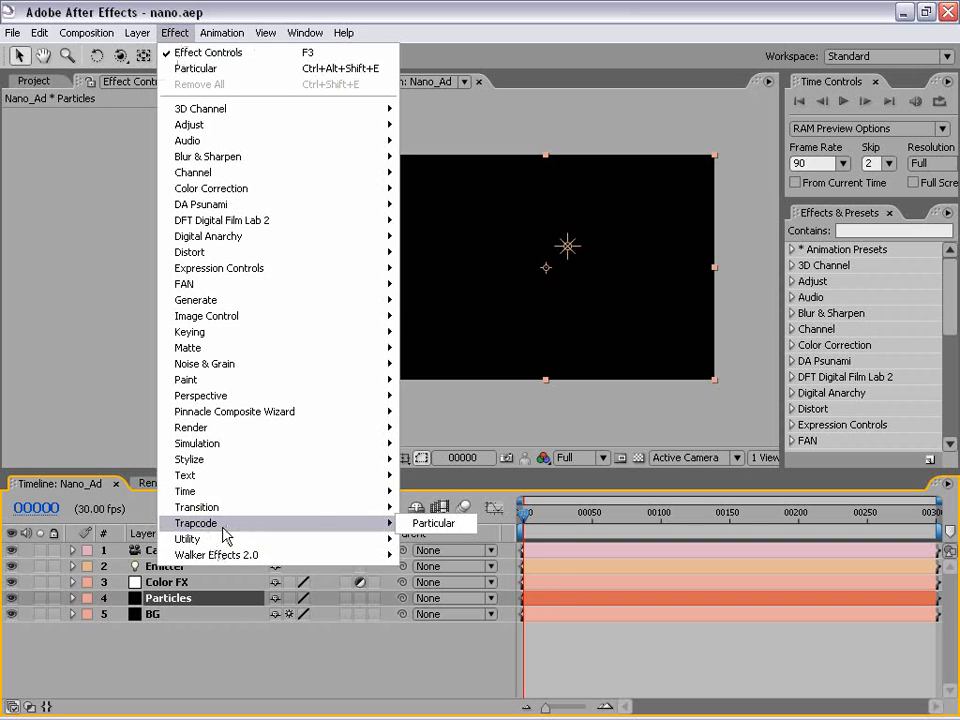
left_click(433, 523)
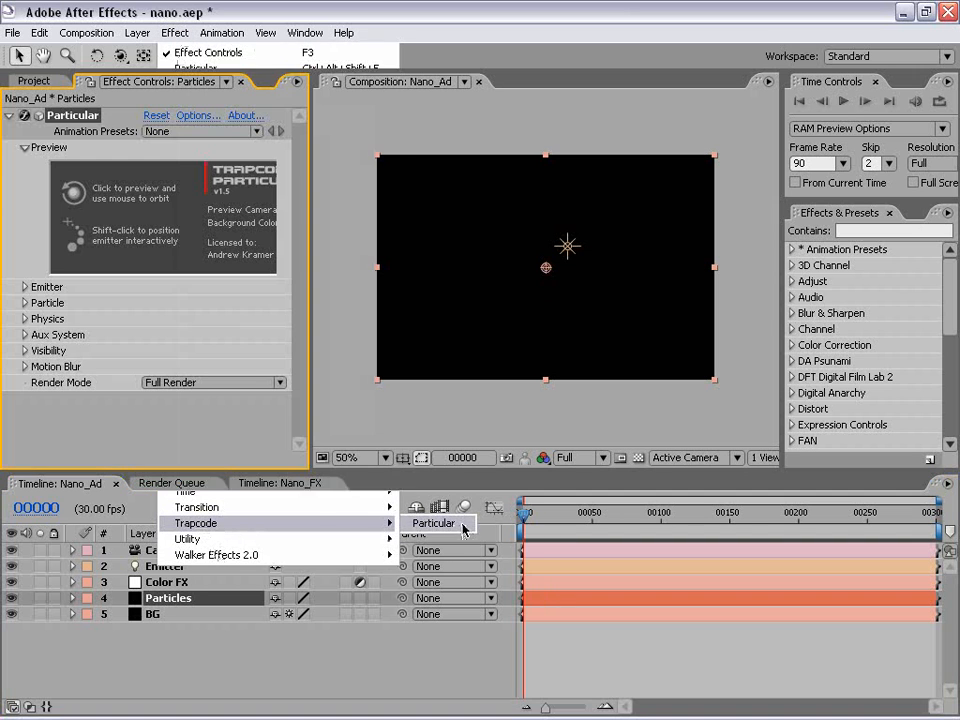
left_click_drag(318, 426, 340, 426)
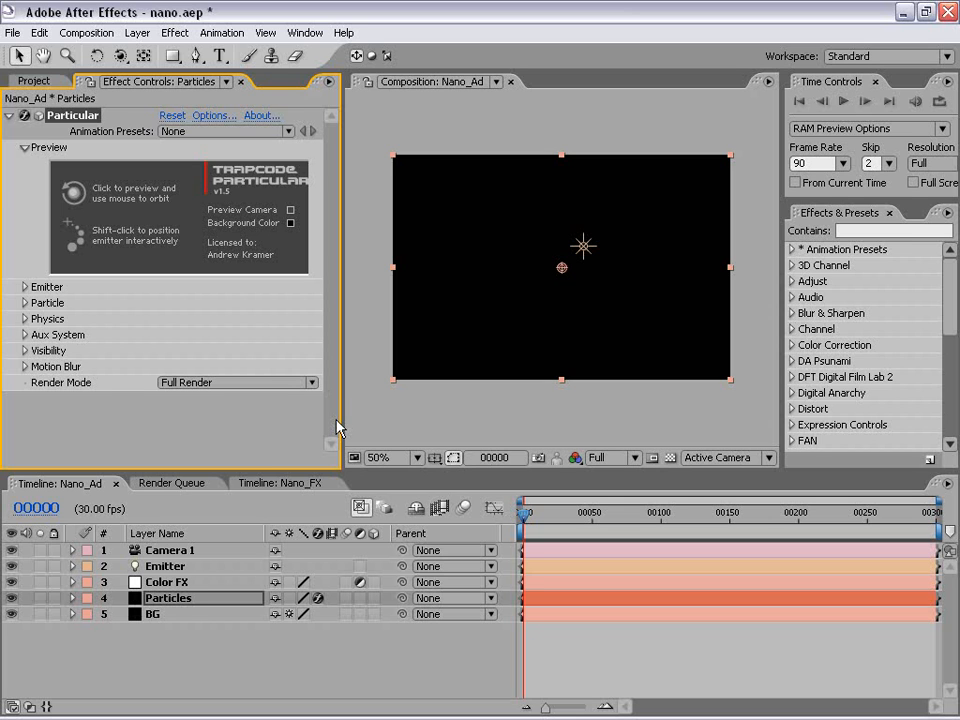
Preview the default Particular animation and stop the current time at frame 66
left_click(190, 648)
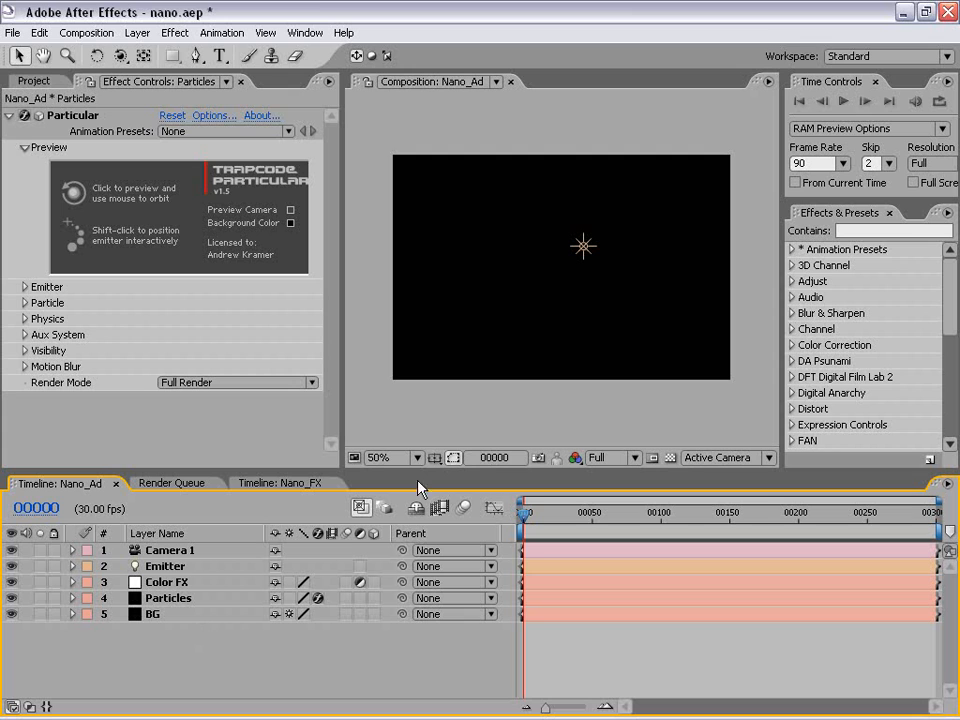
left_click(80, 117)
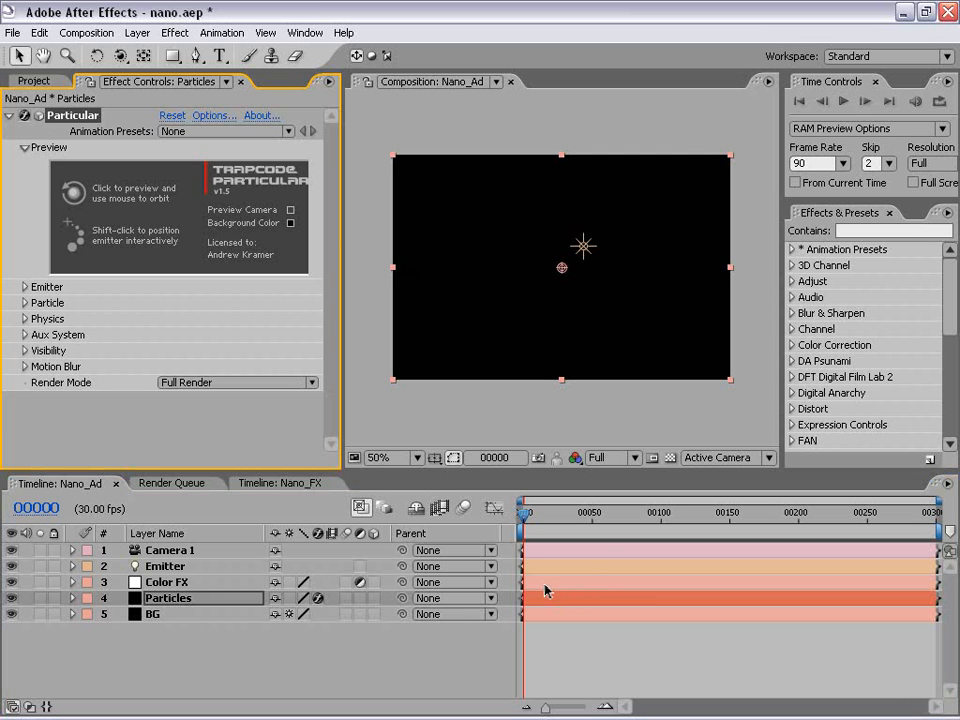
left_click(229, 630)
left_click(181, 603)
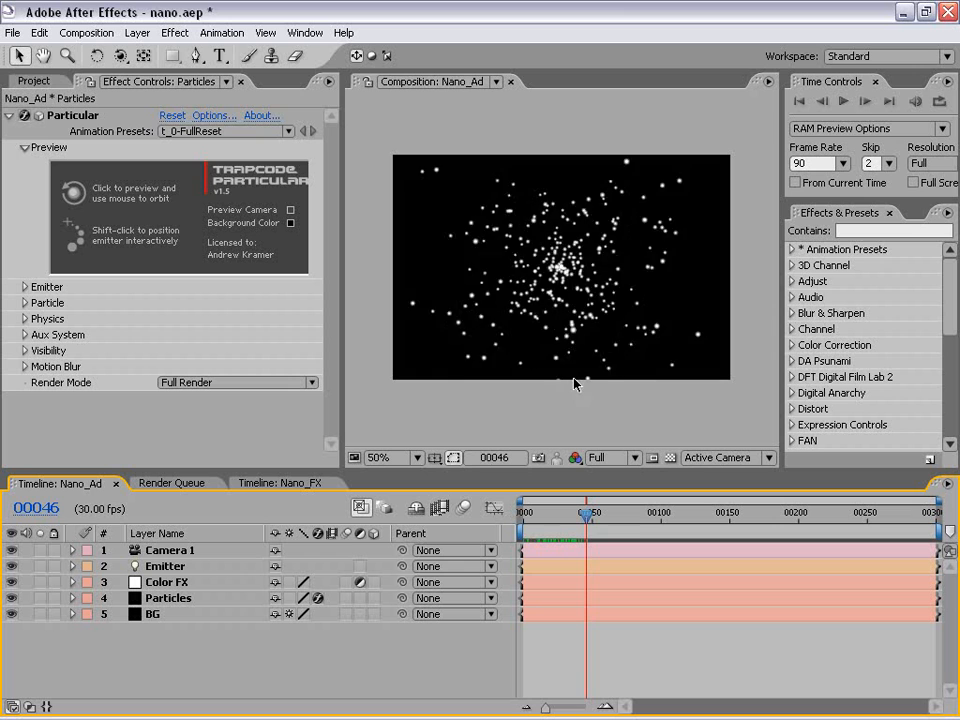
left_click(609, 515)
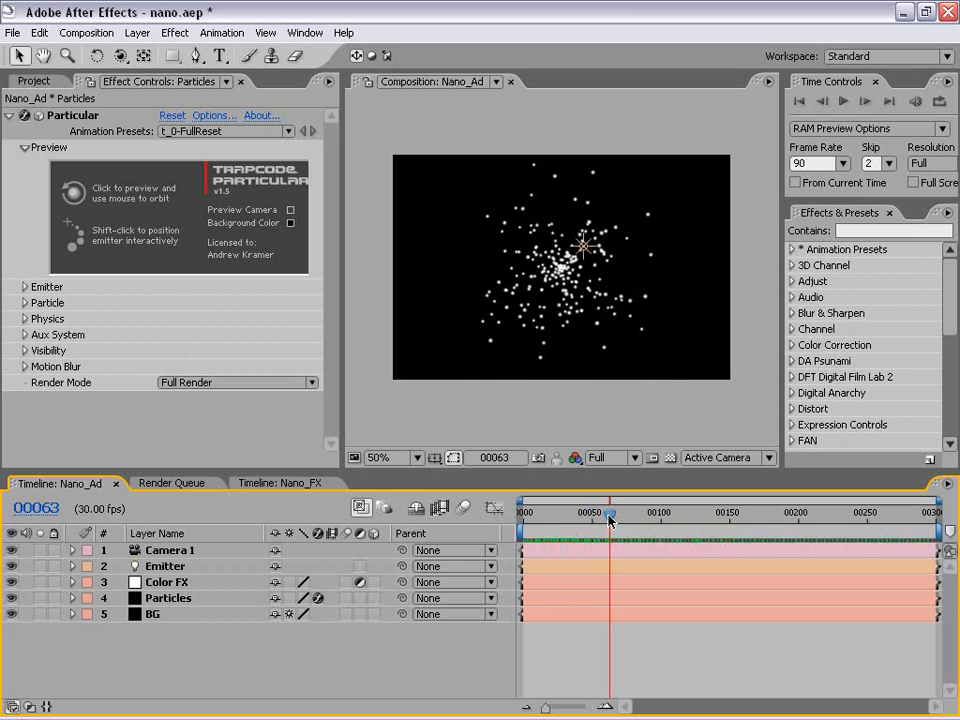
key("KP_0")
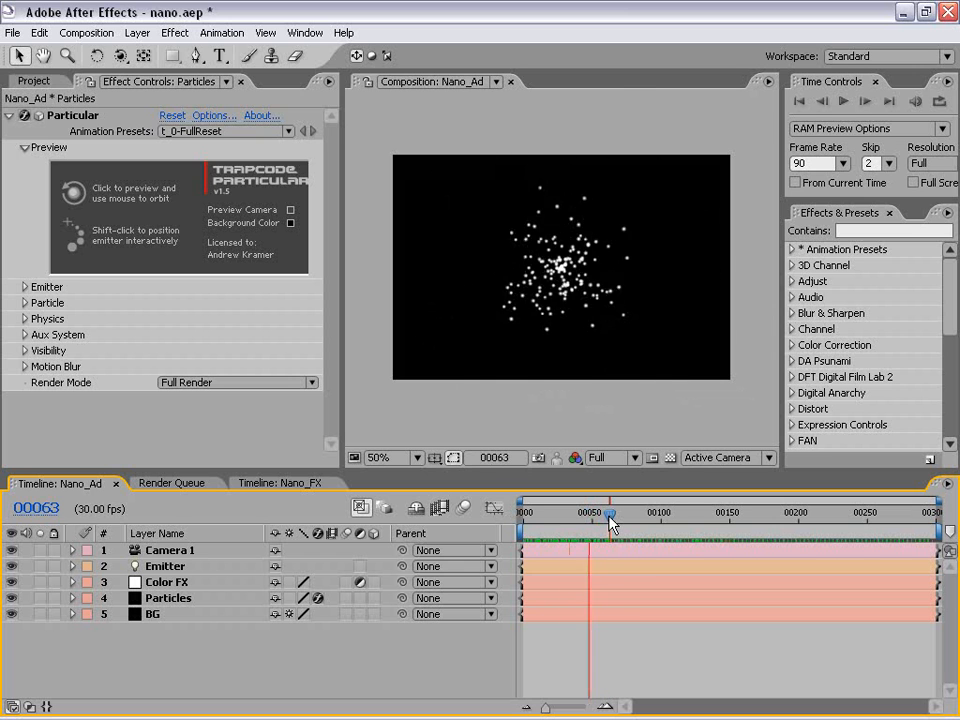
mouse_move(623, 514)
left_mouse_down()
mouse_move(593, 514)
mouse_move(625, 514)
mouse_move(614, 505)
left_mouse_up()
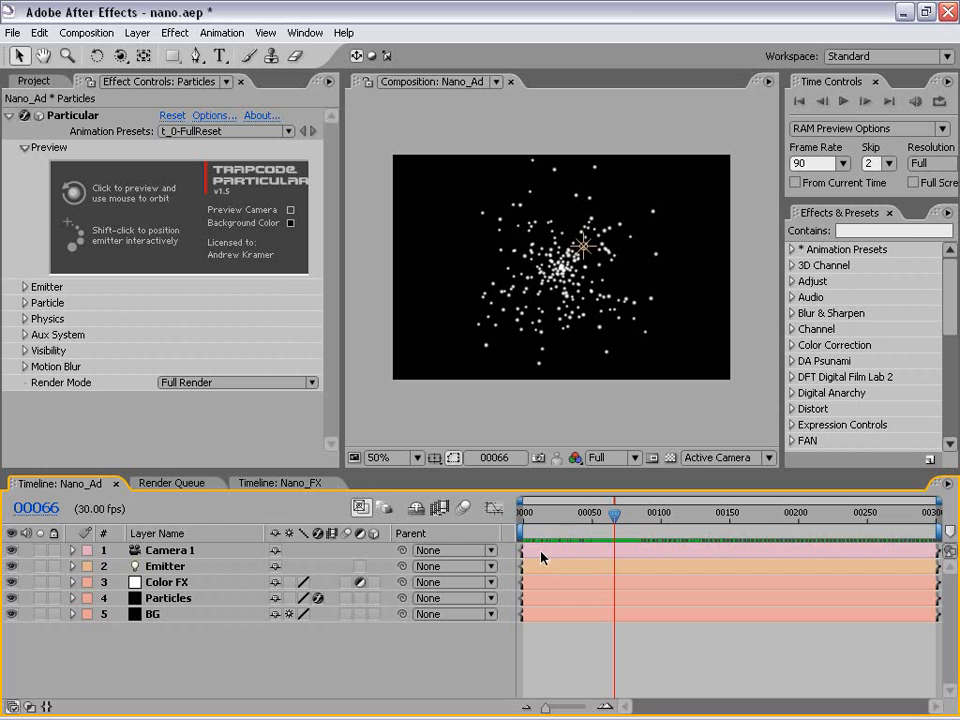
Raise Particular's emitter rate to about 261 particles per second and move the current time to frame 84
left_click(24, 287)
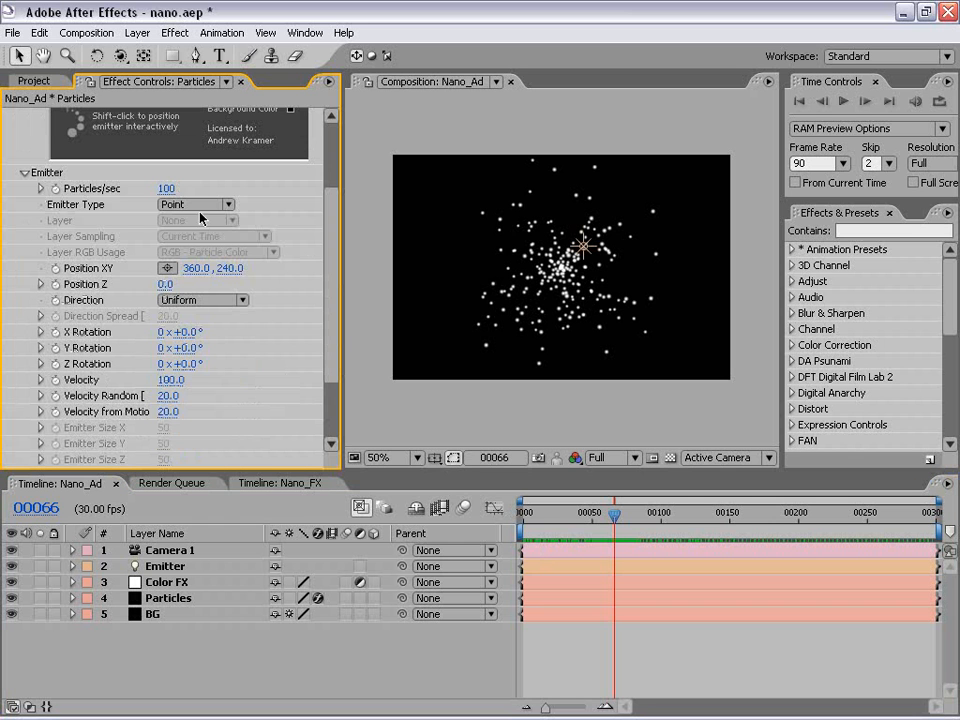
left_click_drag(343, 272, 400, 275)
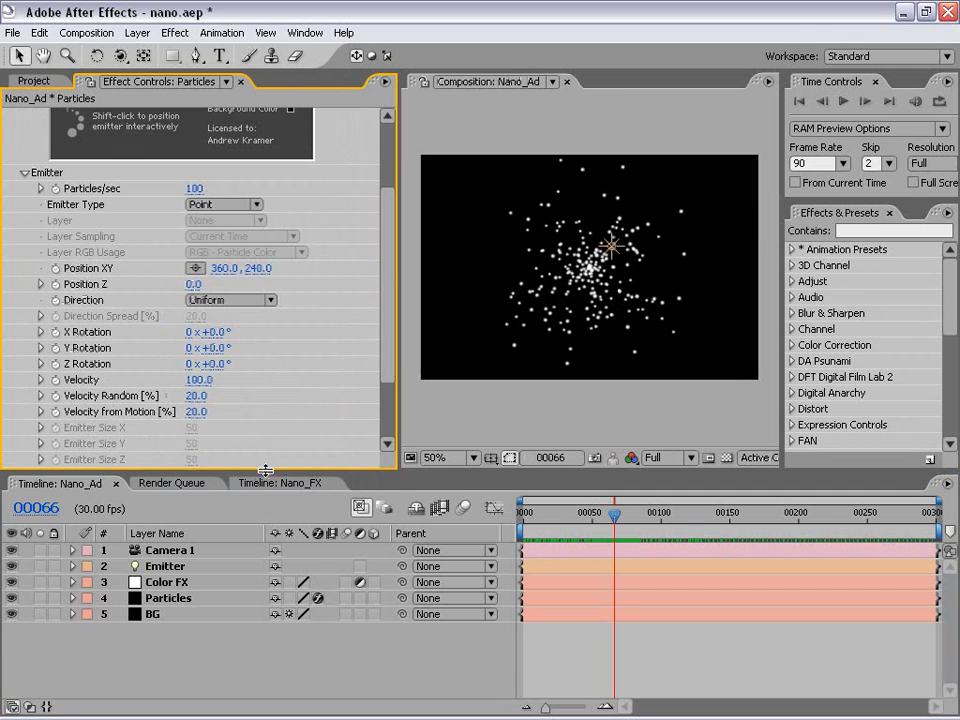
left_click_drag(265, 470, 265, 538)
scroll(391, 262, "up", 3)
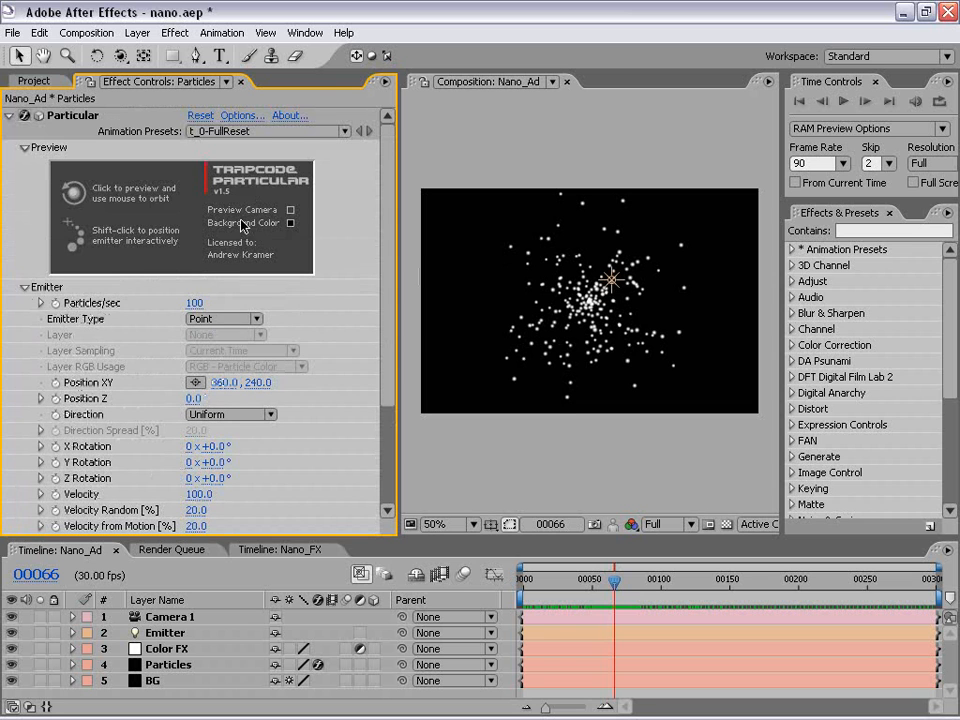
left_click_drag(193, 303, 360, 306)
left_click_drag(655, 582, 638, 568)
Set Particular's emitter type to Light
left_click(75, 323)
left_click(193, 319)
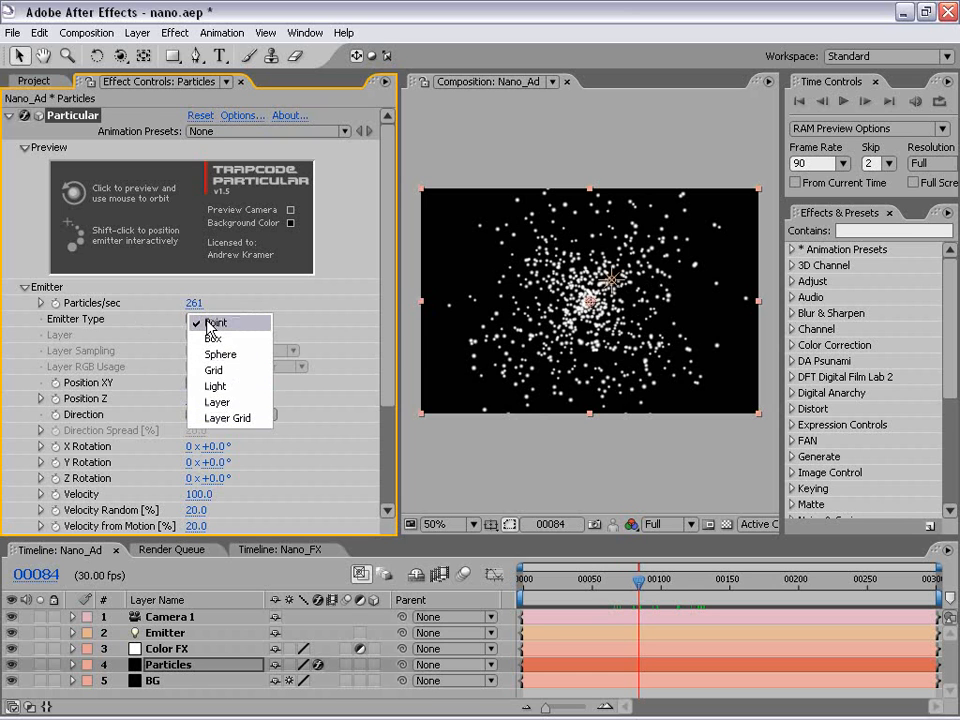
left_click(225, 386)
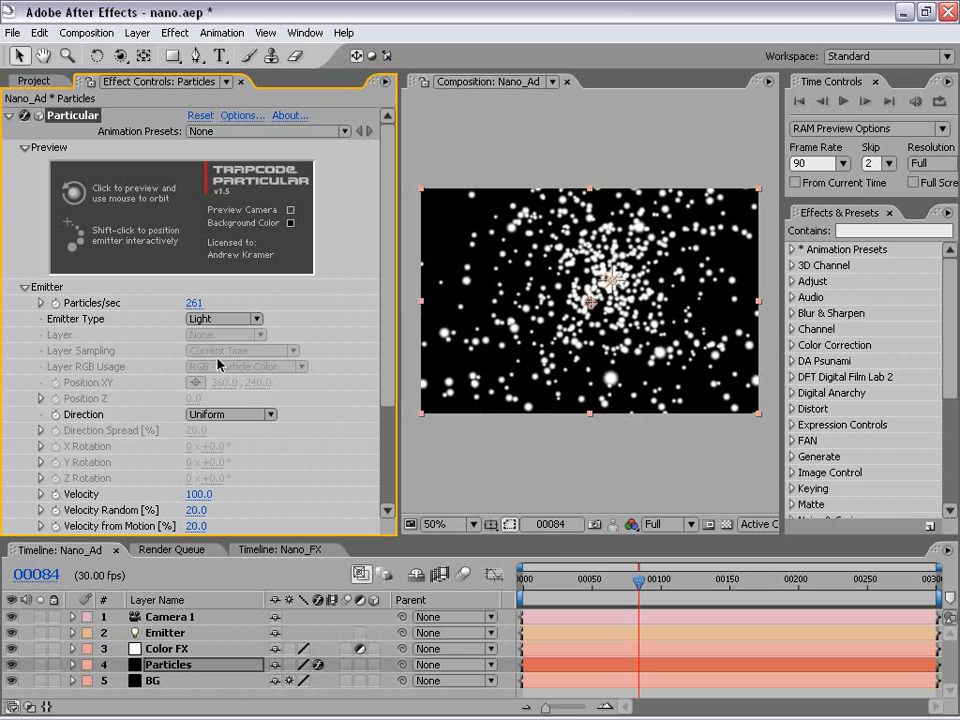
Try shifting the Emitter light along its X axis in the composition
left_click(614, 286)
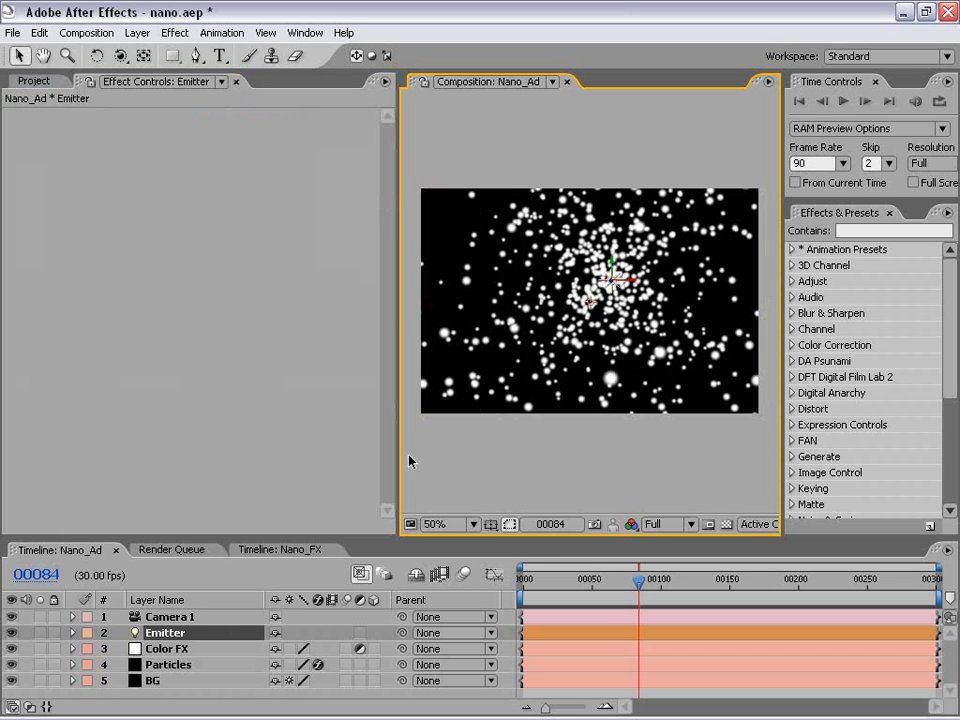
left_click(238, 591)
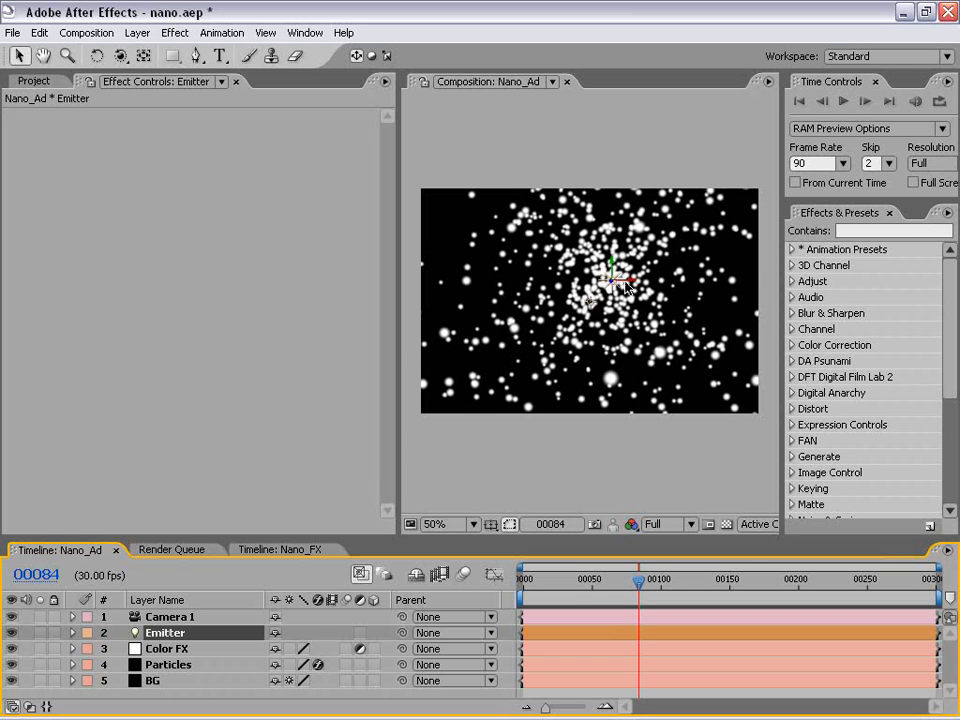
mouse_move(627, 287)
left_mouse_down()
mouse_move(553, 287)
mouse_move(700, 280)
mouse_move(481, 285)
mouse_move(613, 287)
left_mouse_up()
left_click(171, 637)
left_click(498, 446)
scroll(602, 359, "up", 1)
scroll(640, 413, "down", 1)
Try moving the Emitter light in the Top view, undo the move and return to the Active Camera view
left_click(675, 527)
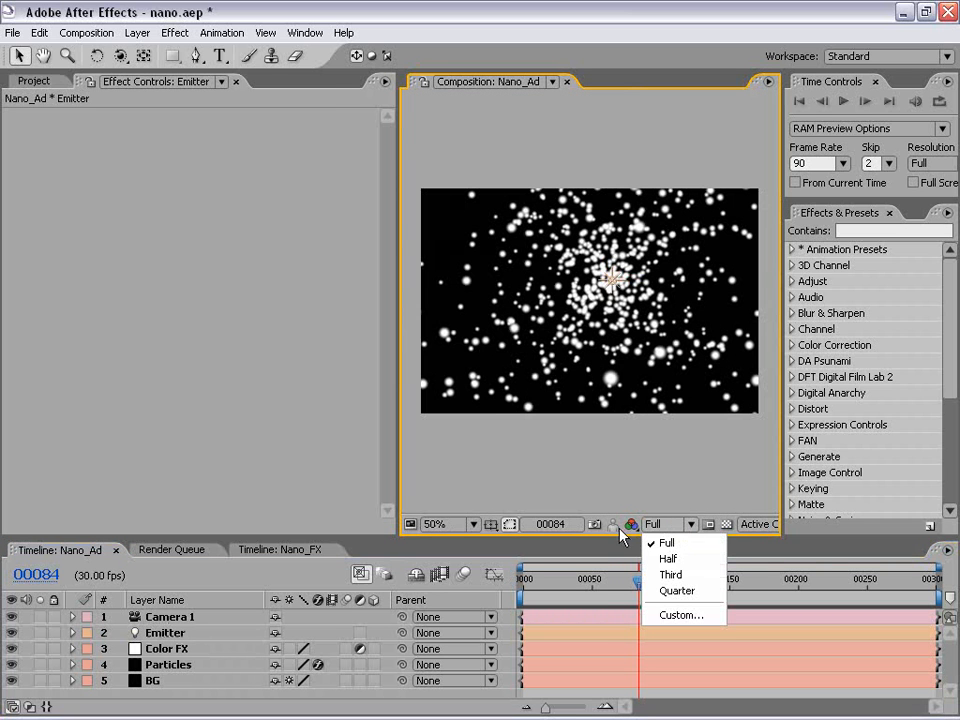
left_click(756, 524)
left_click(765, 401)
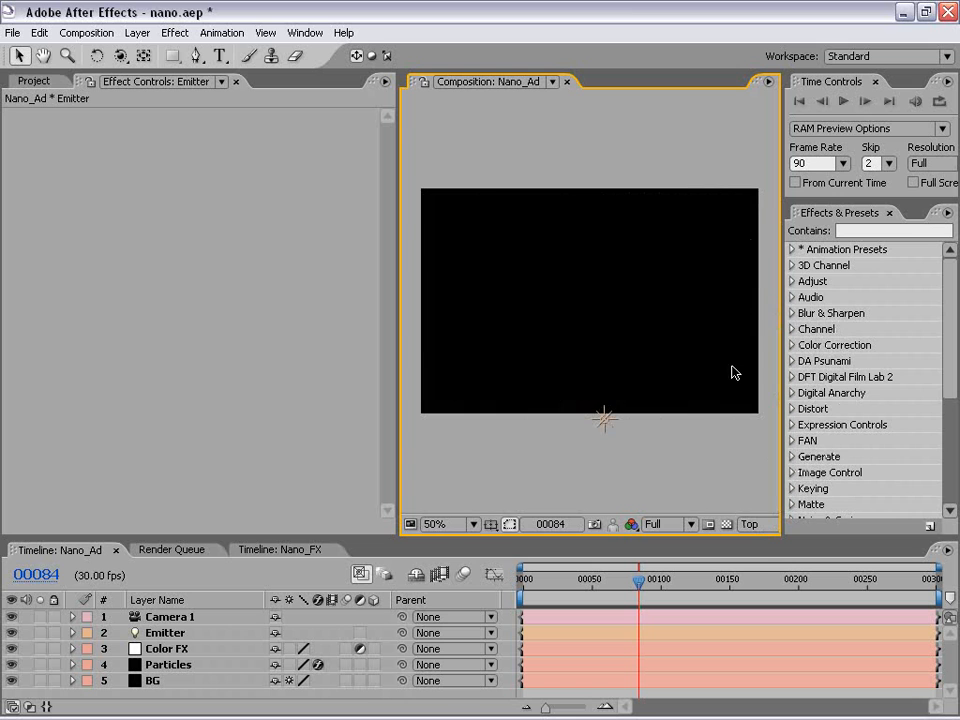
left_click(604, 418)
mouse_move(605, 409)
left_mouse_down()
mouse_move(611, 337)
mouse_move(618, 416)
left_mouse_up()
key("ctrl+z")
left_click(751, 524)
left_click(753, 320)
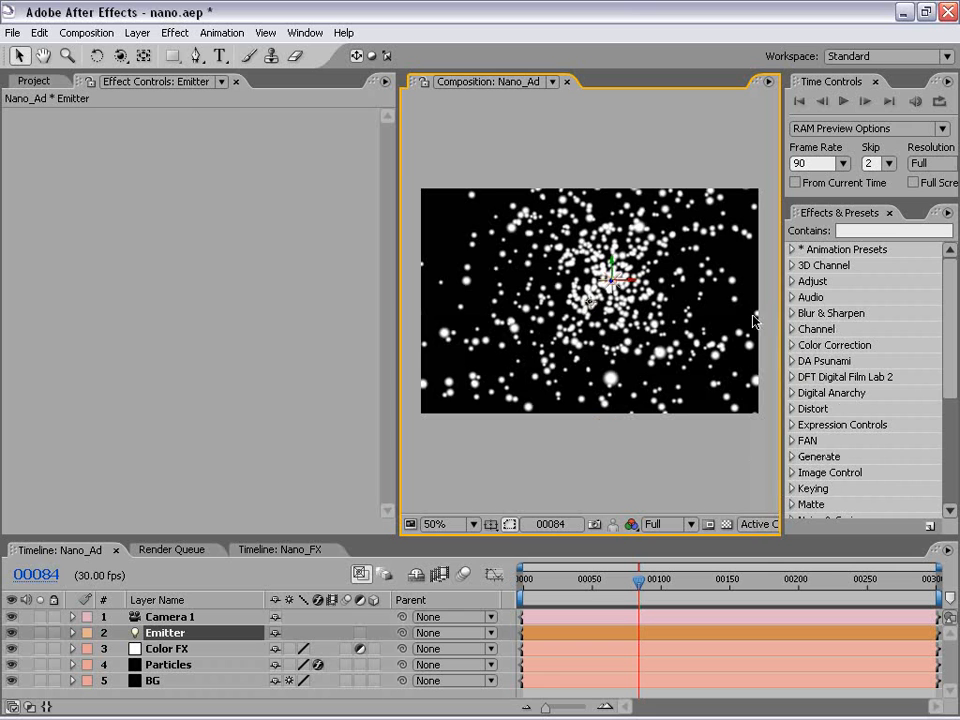
Set the Particles layer's emitter Velocity, Velocity Random and Velocity from Motion to 0
left_click(152, 666)
scroll(257, 302, "down", 3)
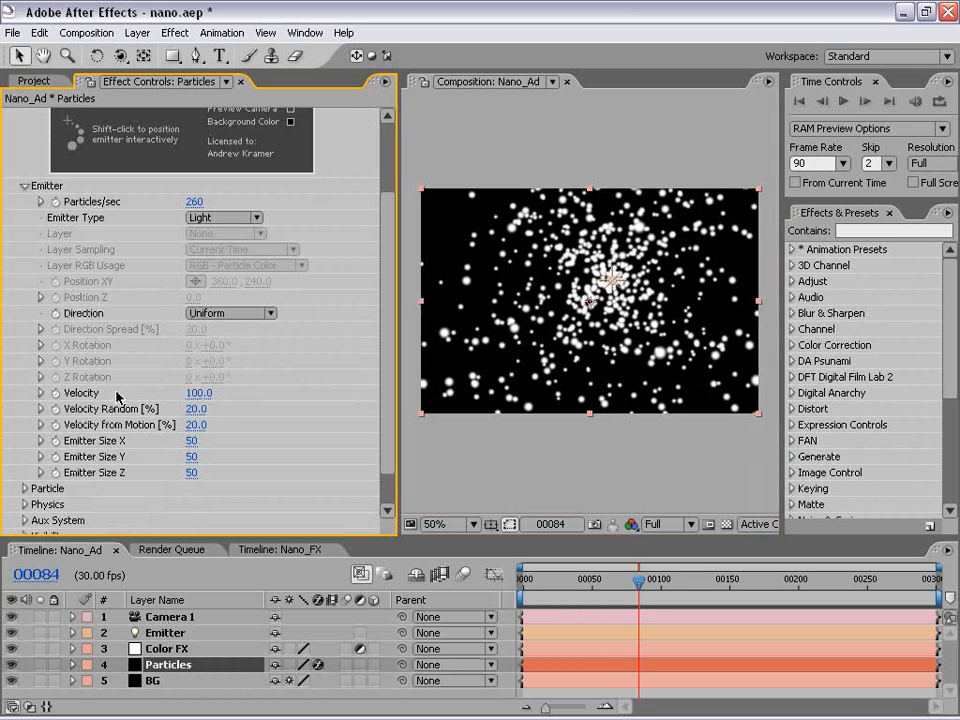
left_click(198, 393)
type("0")
left_click(197, 409)
type("0")
left_click(203, 425)
type("0")
Set the emitter's X, Y and Z sizes to 0
left_click(192, 440)
type("0")
key("Return")
left_click(191, 457)
type("0")
key("Return")
left_click(190, 473)
type("0")
key("Return")
mouse_move(199, 396)
left_mouse_down()
mouse_move(215, 396)
mouse_move(175, 396)
left_mouse_up()
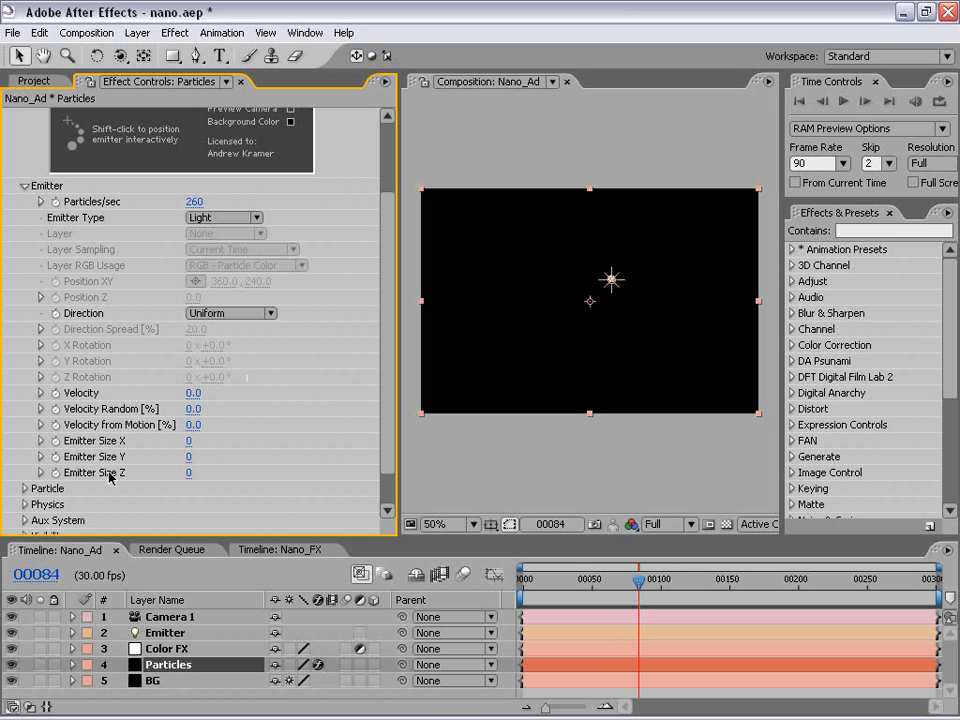
Try emitter sizes of 90 in X, 55 in Y and 49 in Z, and reset all three to 0
mouse_move(189, 441)
left_mouse_down()
mouse_move(217, 441)
mouse_move(214, 455)
mouse_move(231, 471)
left_mouse_up()
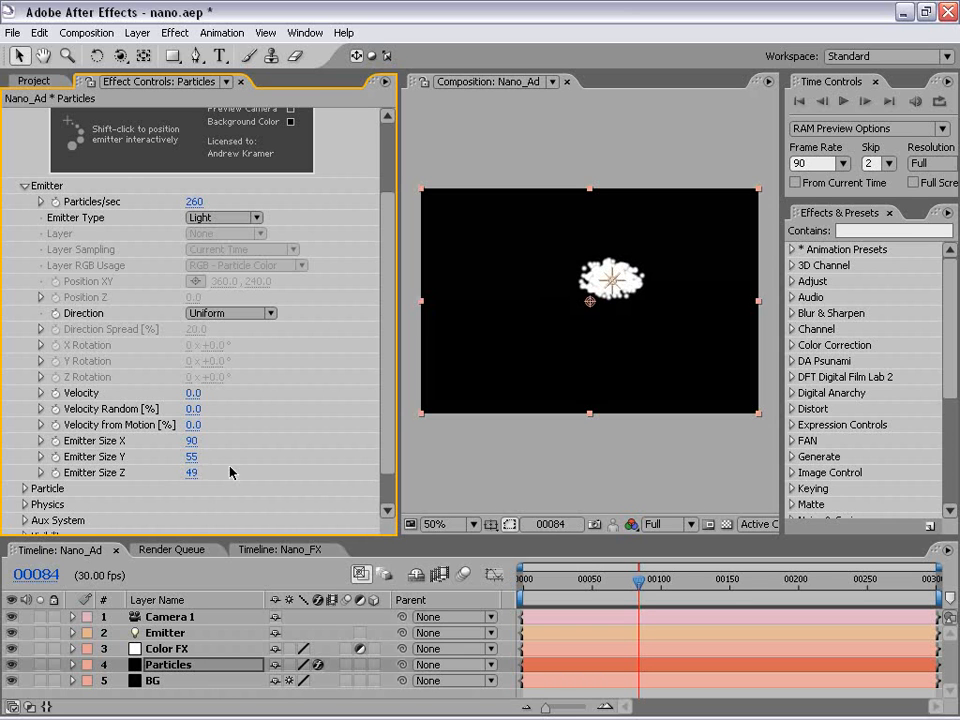
left_click(190, 472)
type("0")
key("Return")
left_click(191, 456)
type("0")
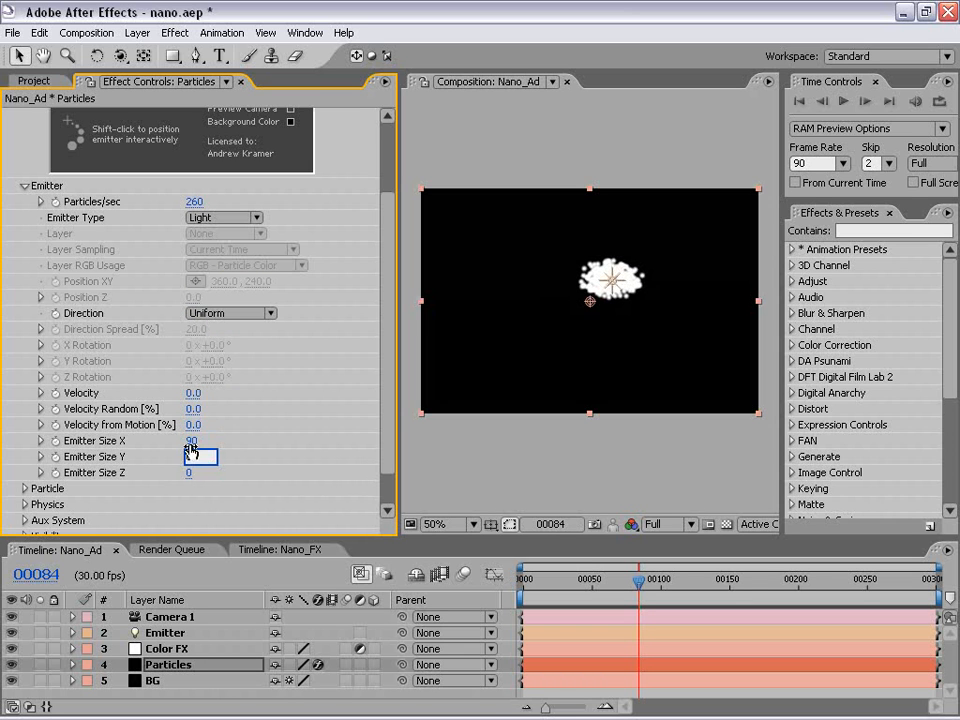
left_click(191, 441)
type("0")
key("Return")
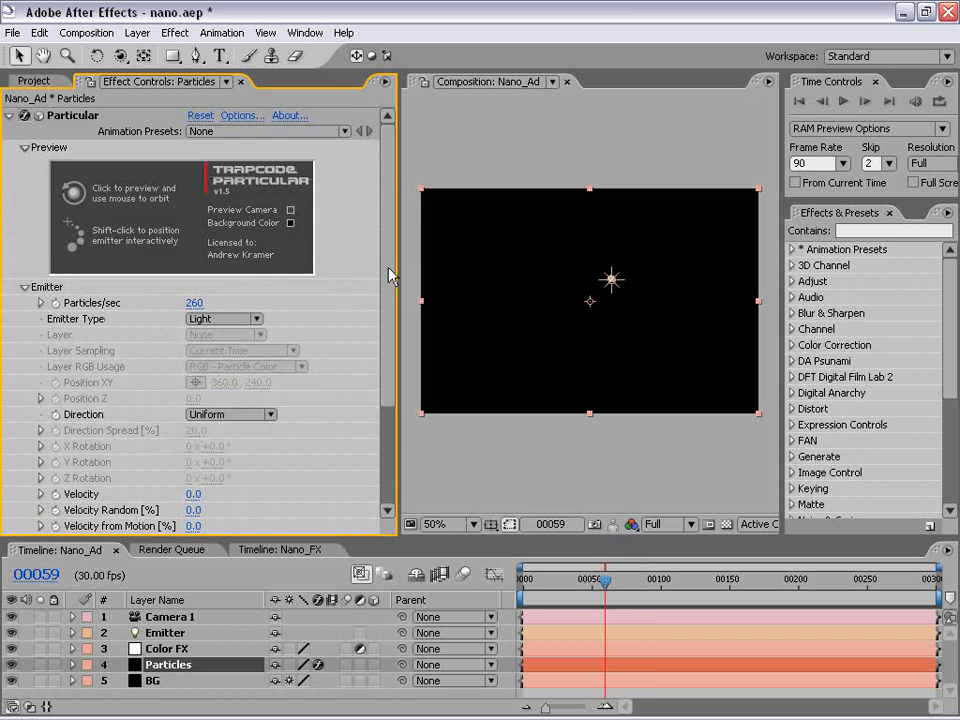
Set the particle life to 5 seconds in Particular's Particle settings
left_click_drag(388, 272, 386, 369)
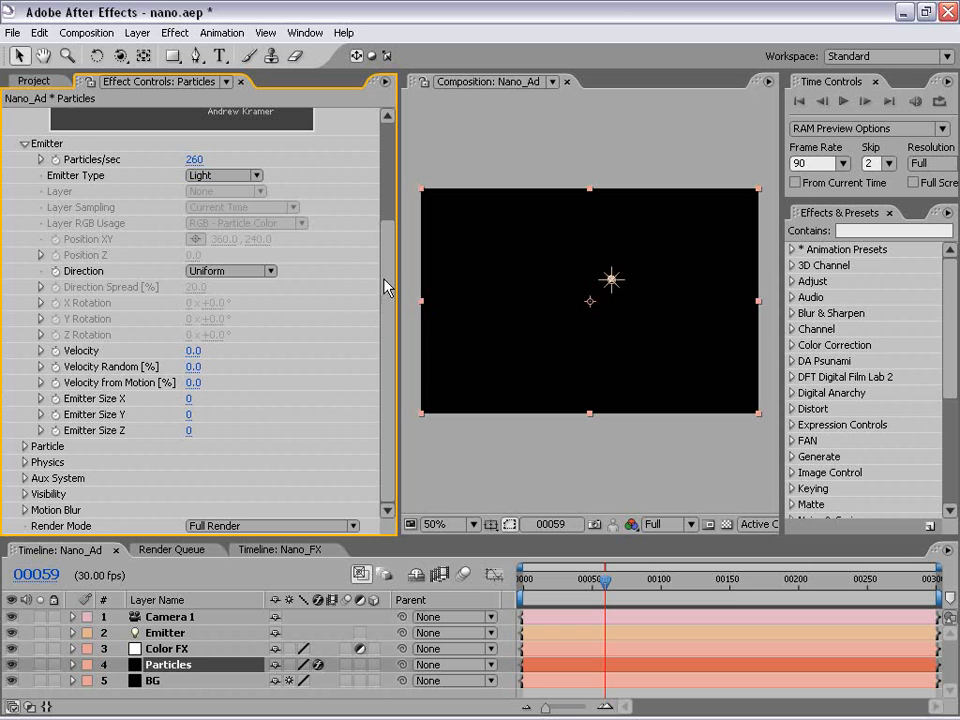
left_click(23, 446)
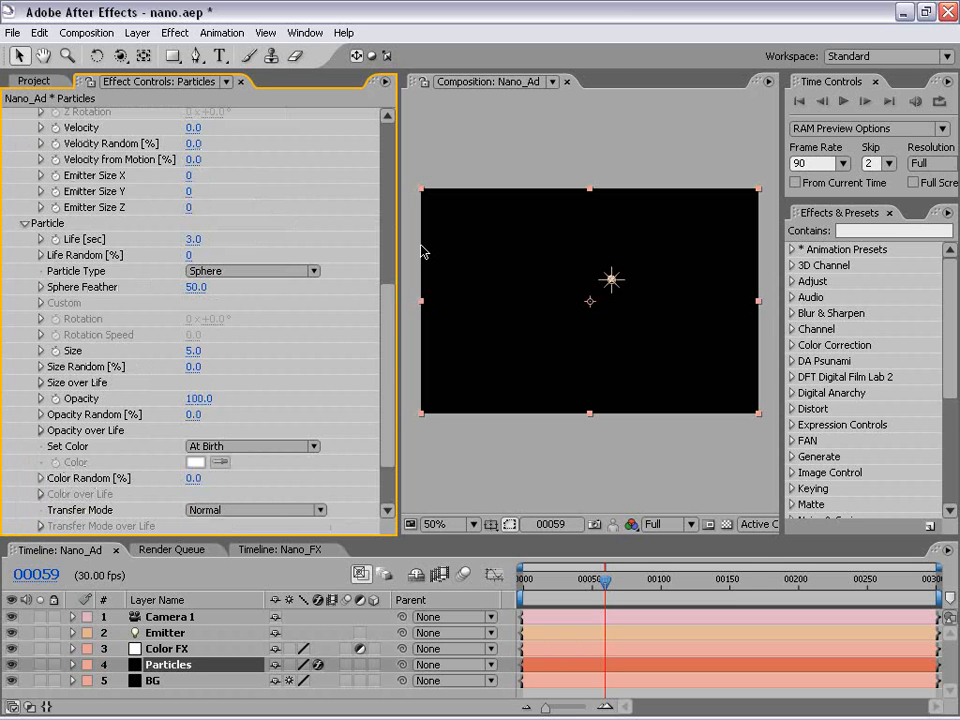
key("KP_0")
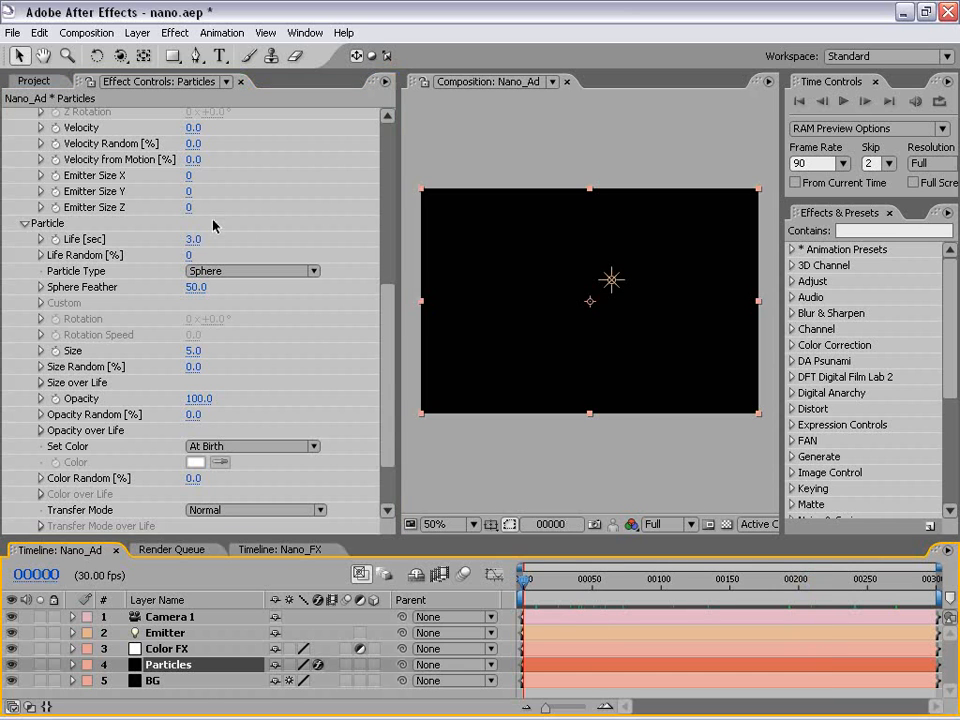
left_click(195, 239)
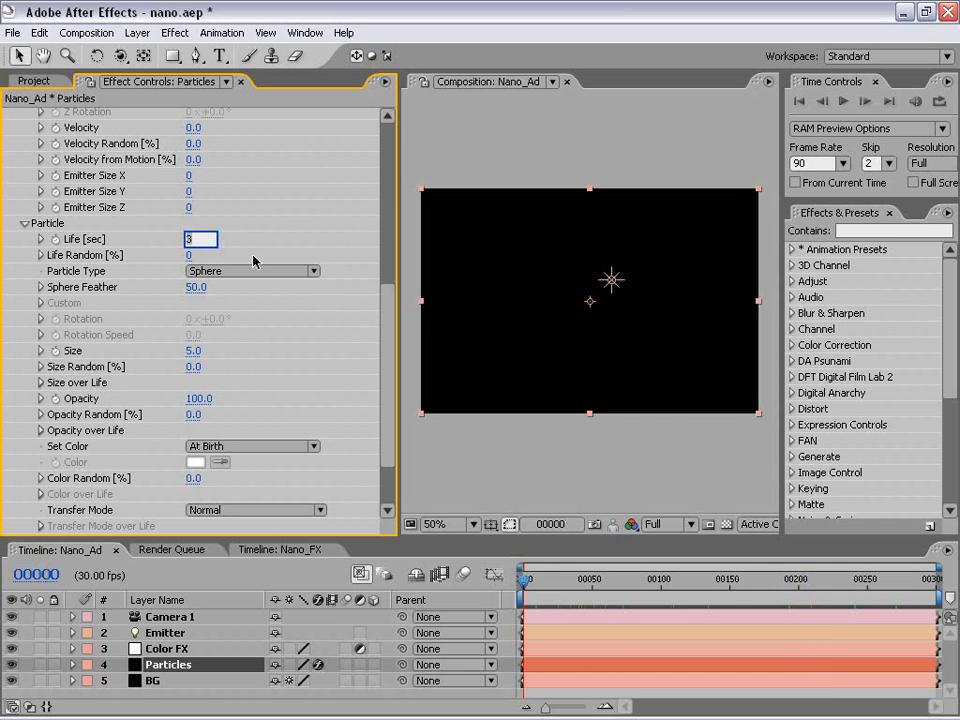
type("5")
key("Return")
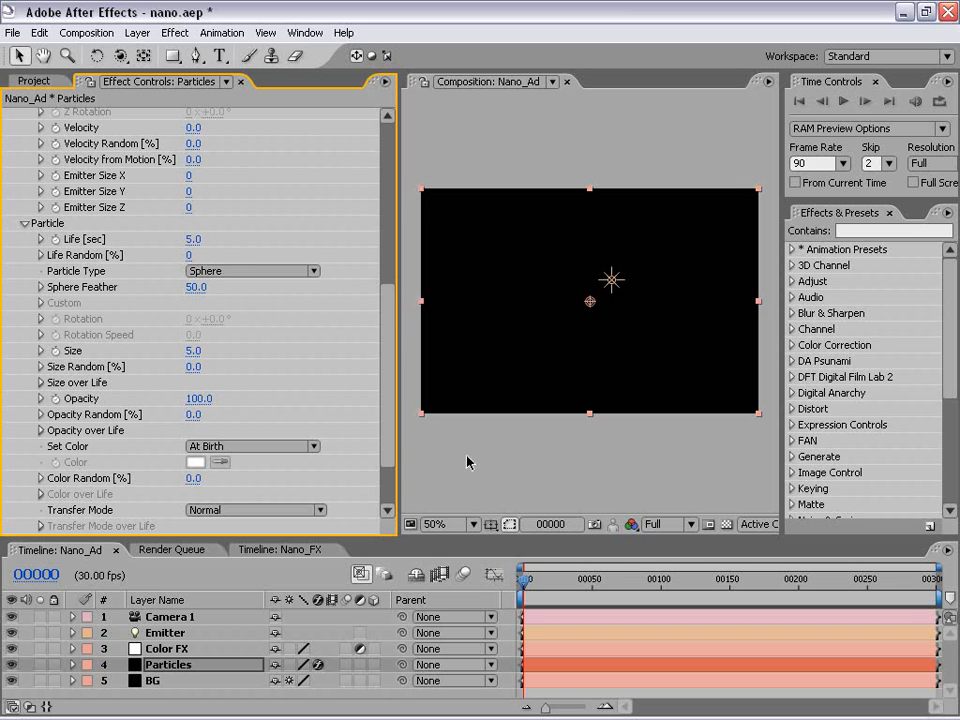
mouse_move(400, 541)
left_mouse_down()
mouse_move(396, 522)
mouse_move(396, 535)
left_mouse_up()
left_click(240, 271)
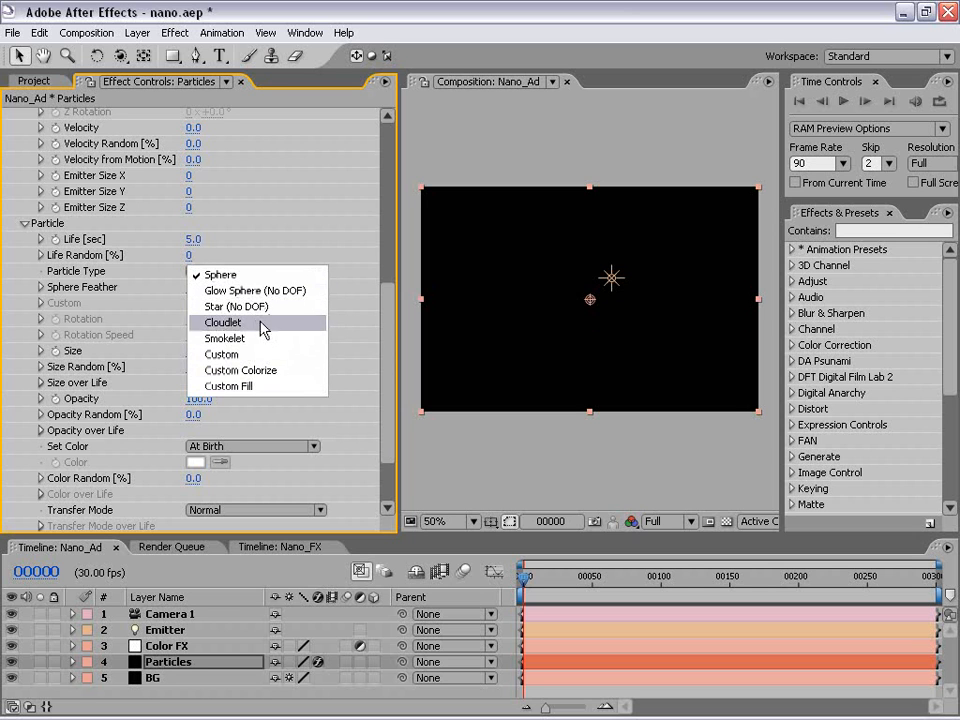
left_click(255, 195)
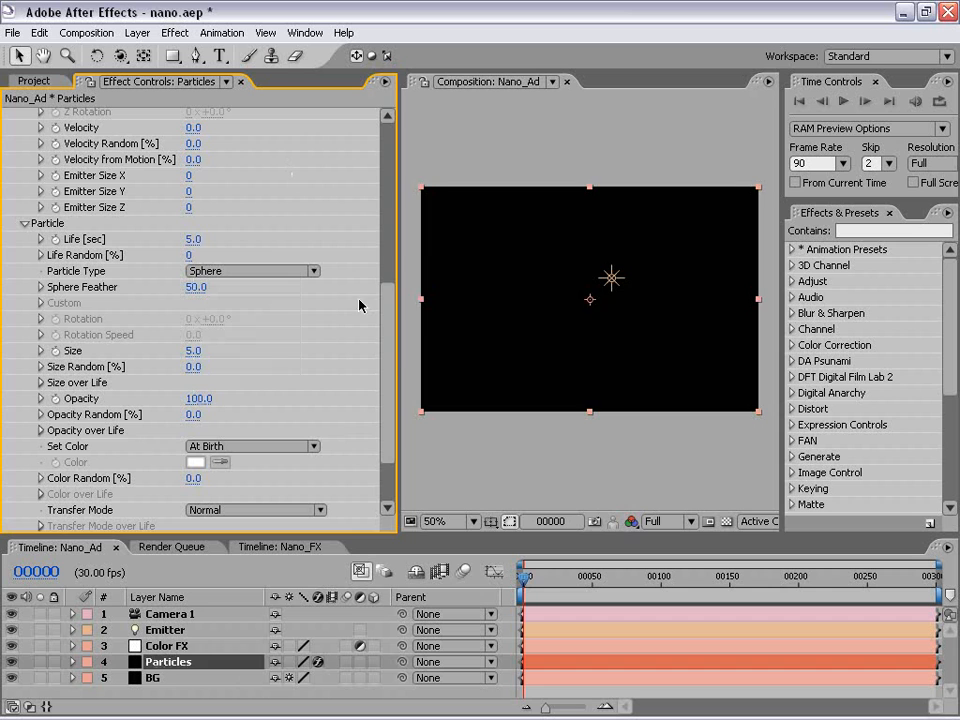
left_click(480, 480)
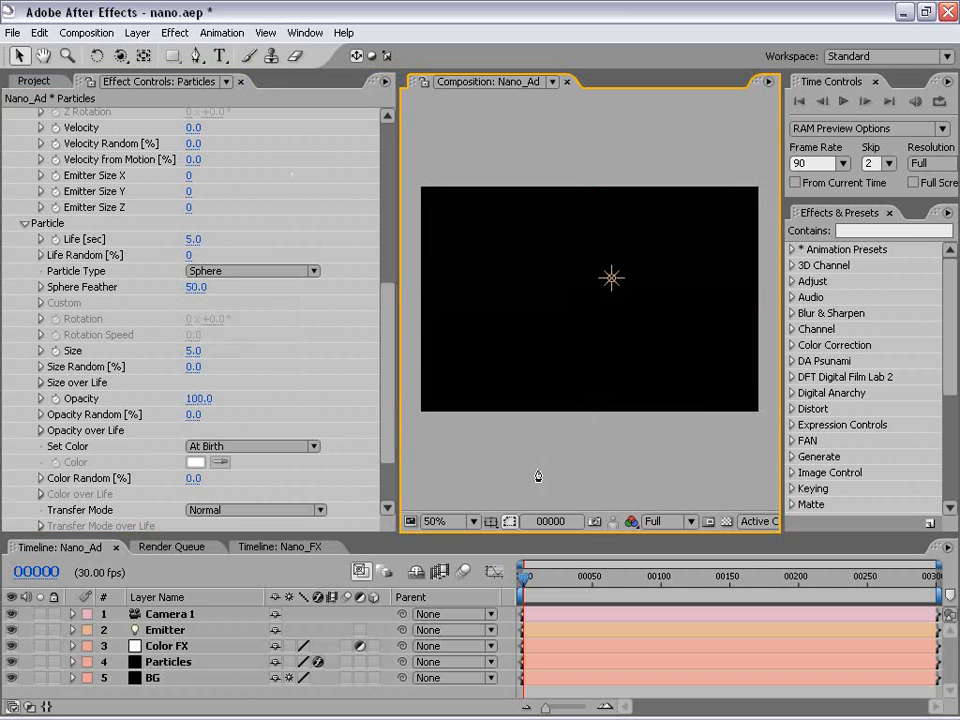
Create a composition named Particle_50, 50 by 50 pixels, with a duration of 1 frame
left_click(86, 32)
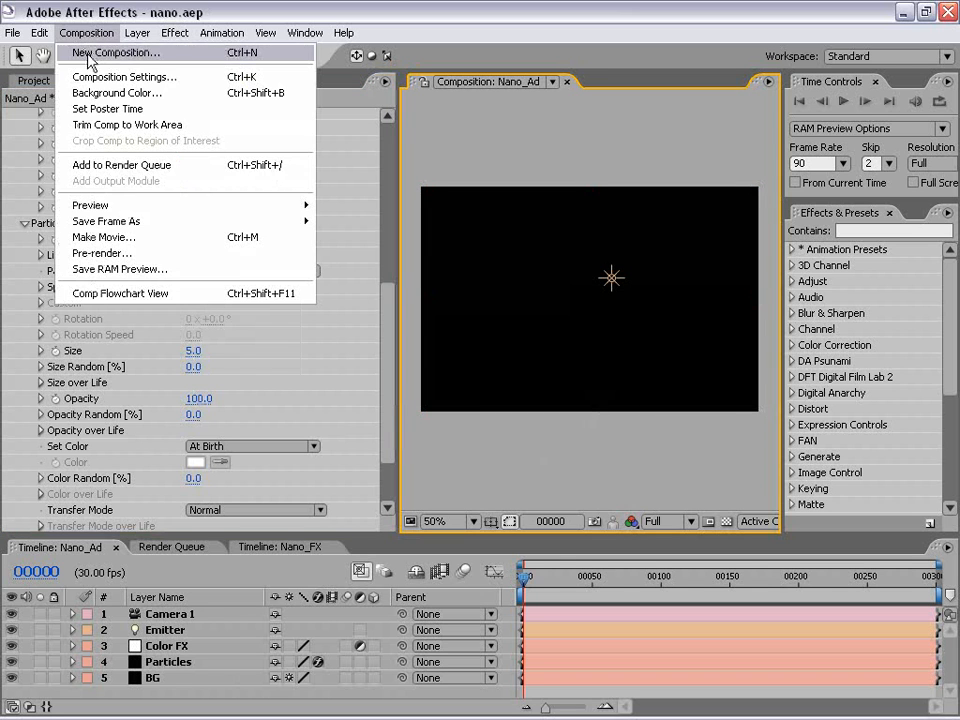
left_click(90, 56)
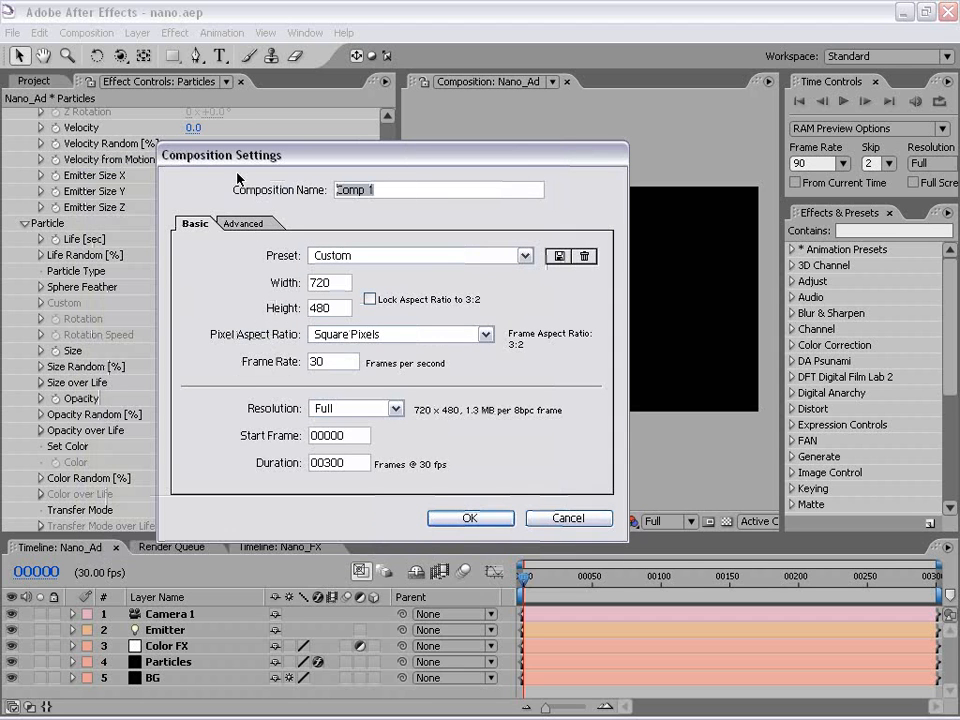
type("Particle_")
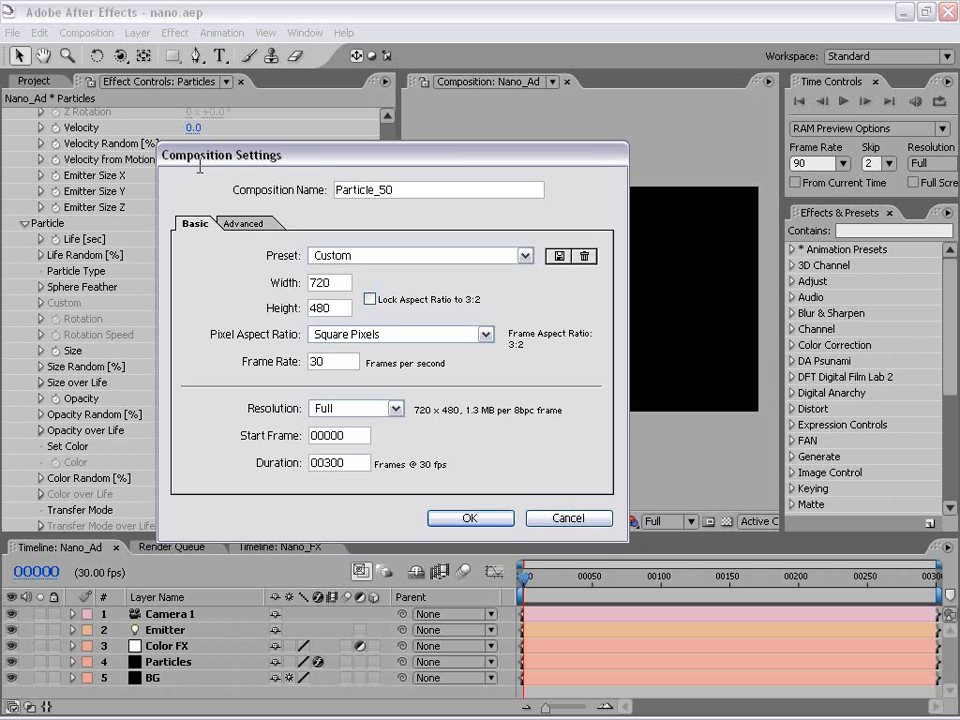
type("50")
key("Tab")
type("50")
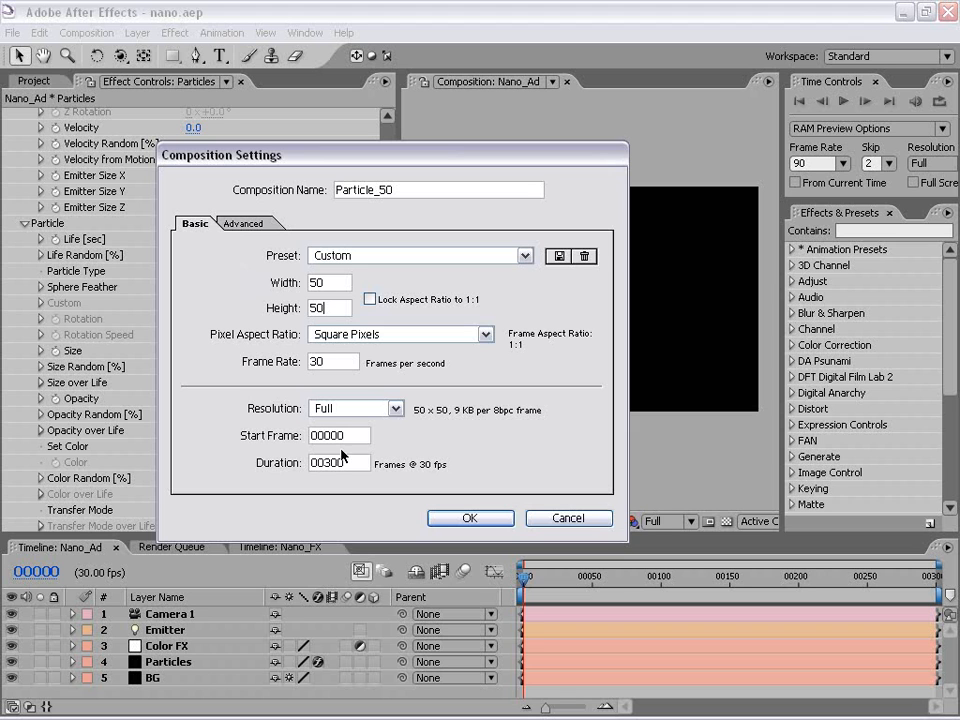
double_click(344, 462)
type("1")
left_click(462, 518)
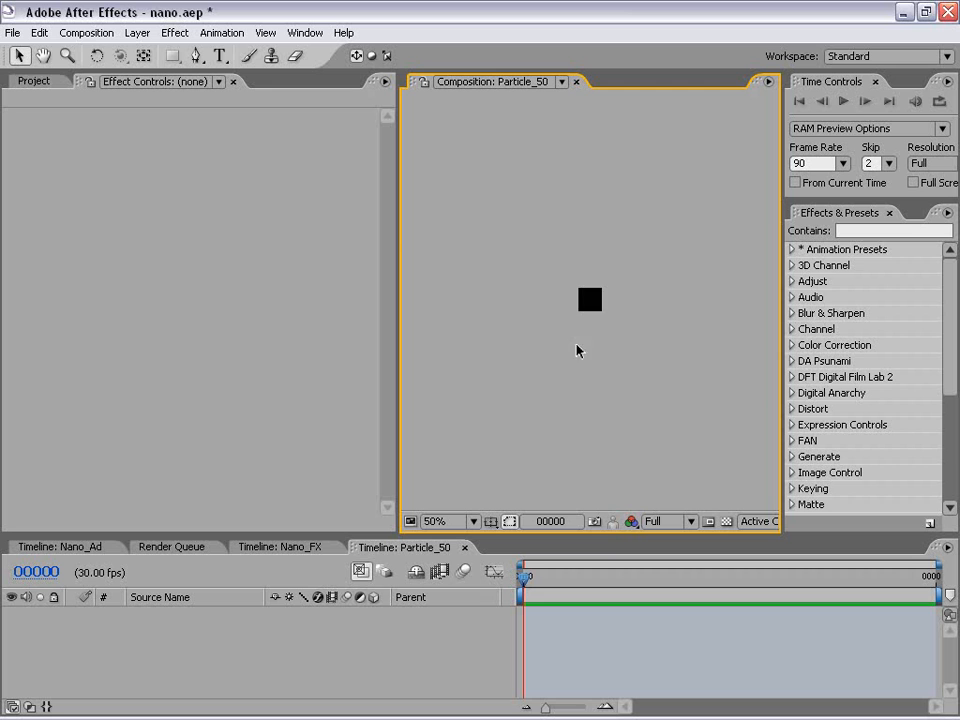
Add a white (FFFFFF) 50 by 50 pixel solid layer to the Particle_50 composition
key("period")
key("period")
key("period")
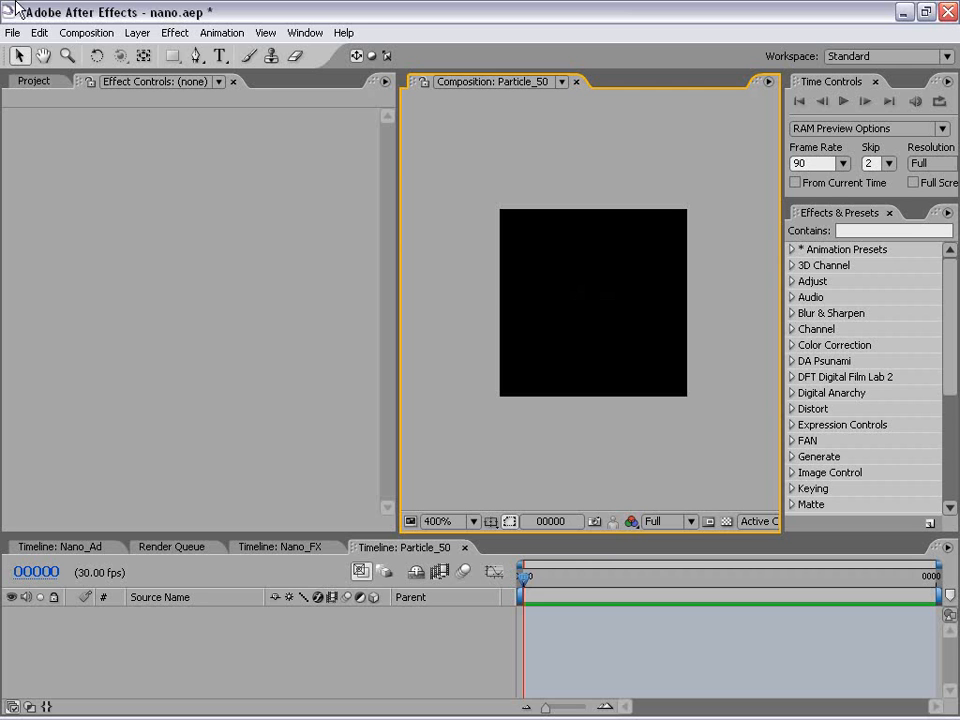
left_click(130, 33)
mouse_move(150, 51)
left_click(420, 70)
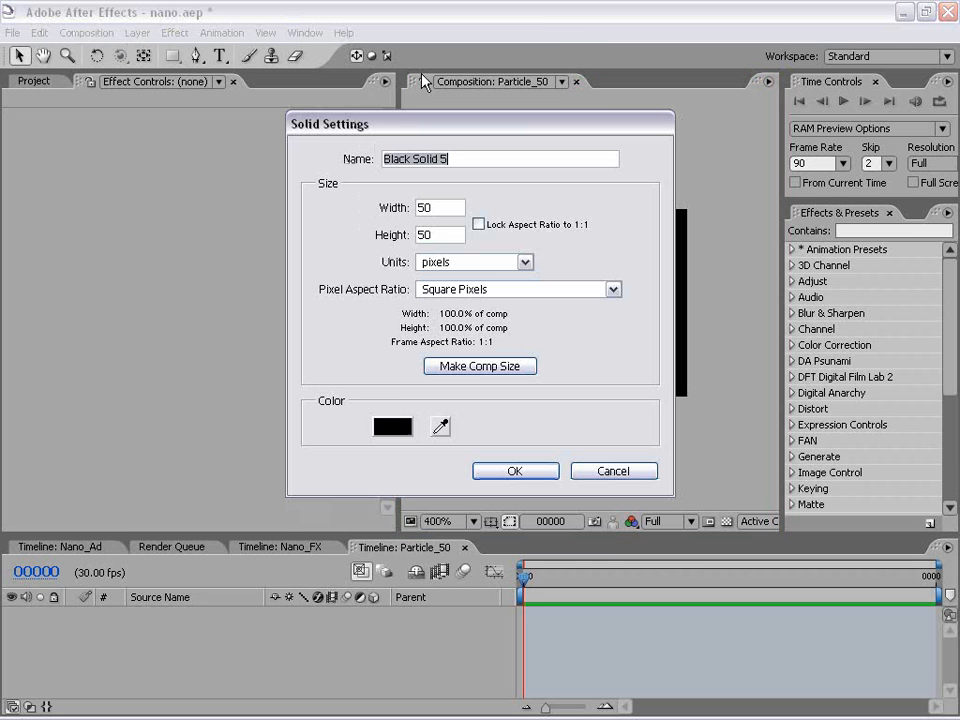
left_click(390, 427)
left_click_drag(386, 420, 373, 316)
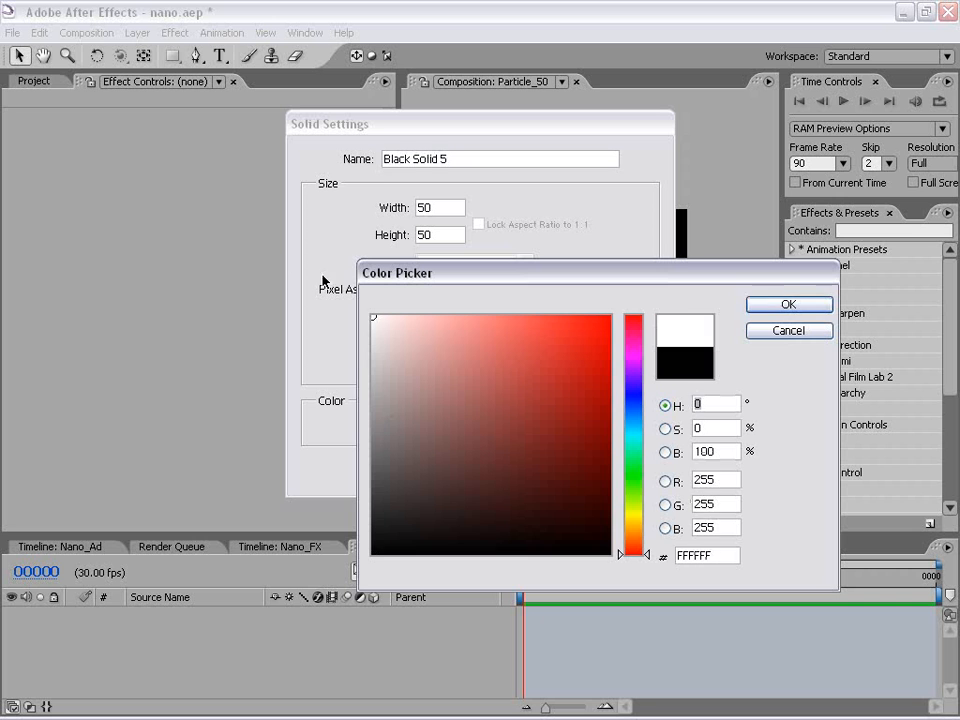
left_click(768, 308)
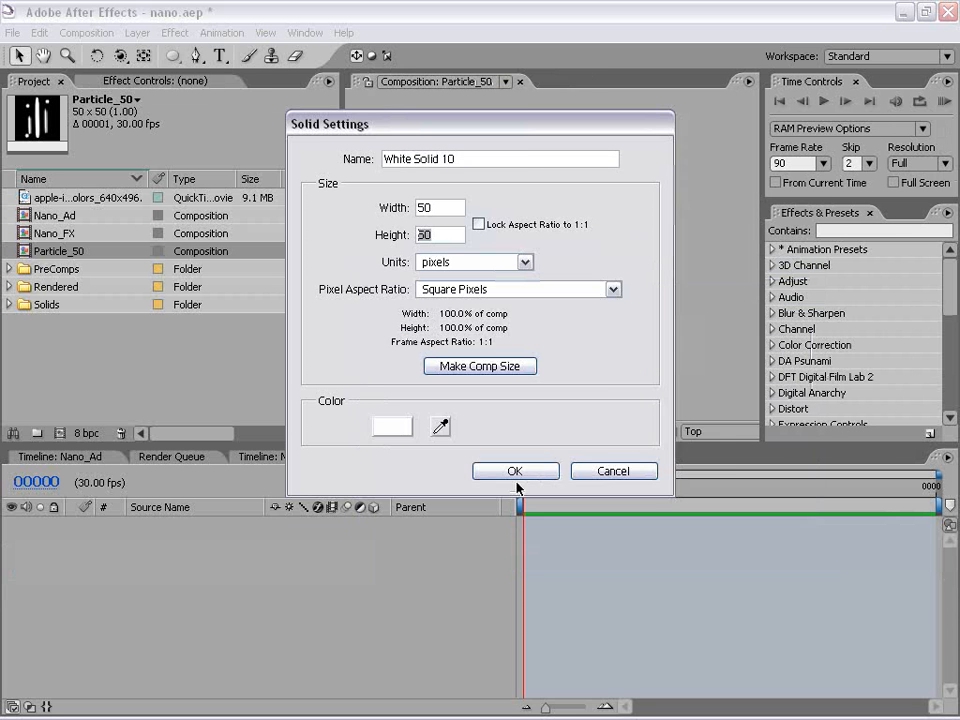
left_click(535, 471)
Draw a tall, narrow closed mask with curved sides down the middle of the white solid using the Pen tool
key("period")
left_click_drag(568, 208, 547, 228)
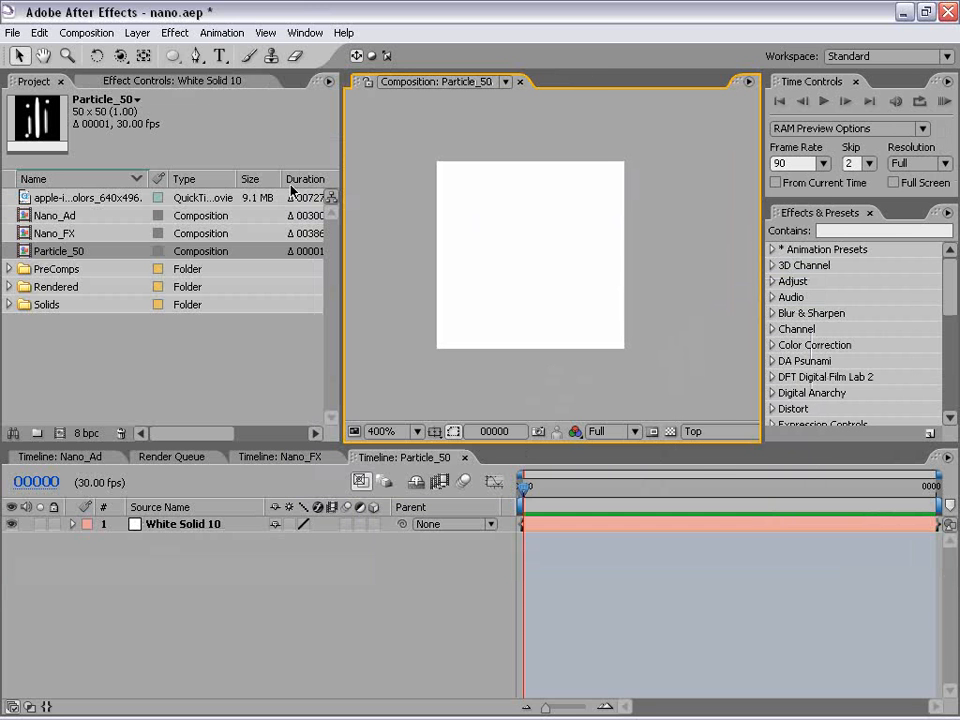
left_click(196, 55)
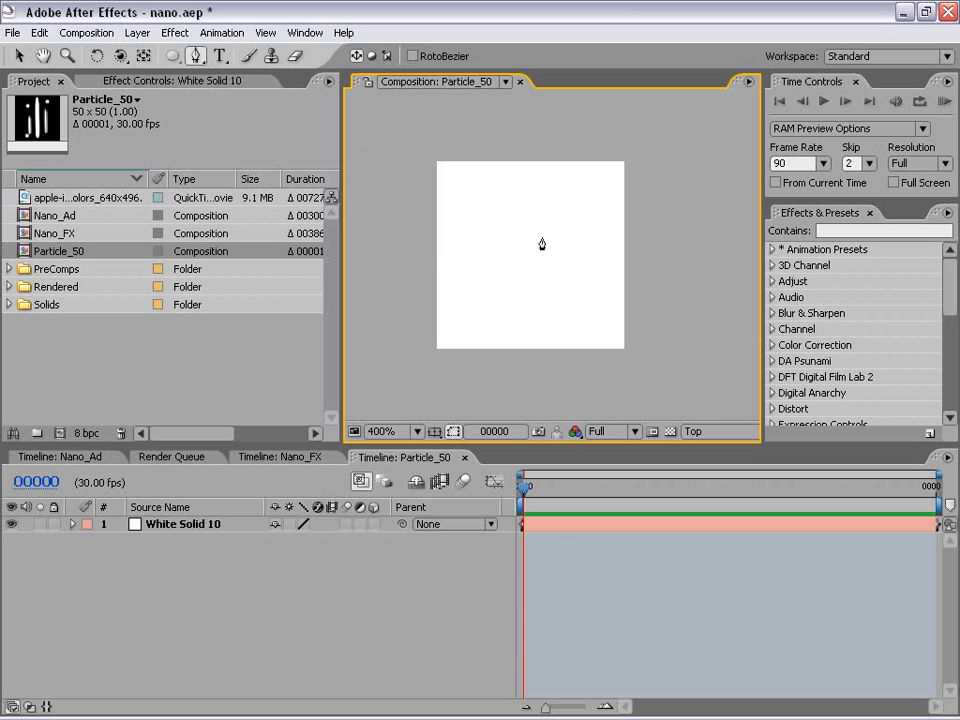
left_click(567, 526)
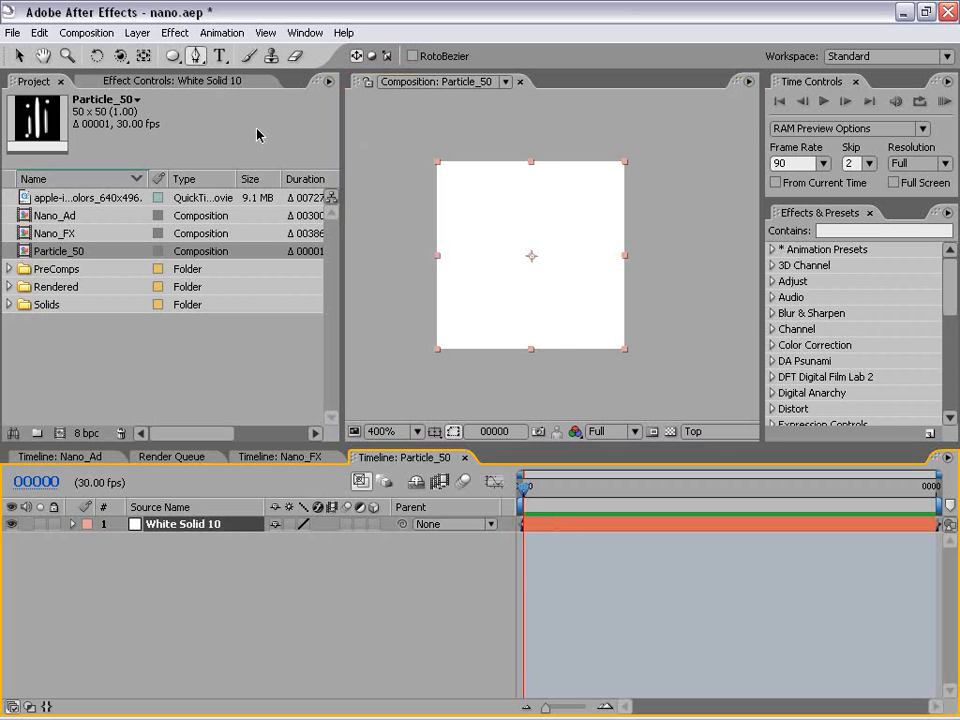
left_click(530, 169)
left_click(513, 250)
left_click_drag(515, 248, 526, 334)
key("ctrl+z")
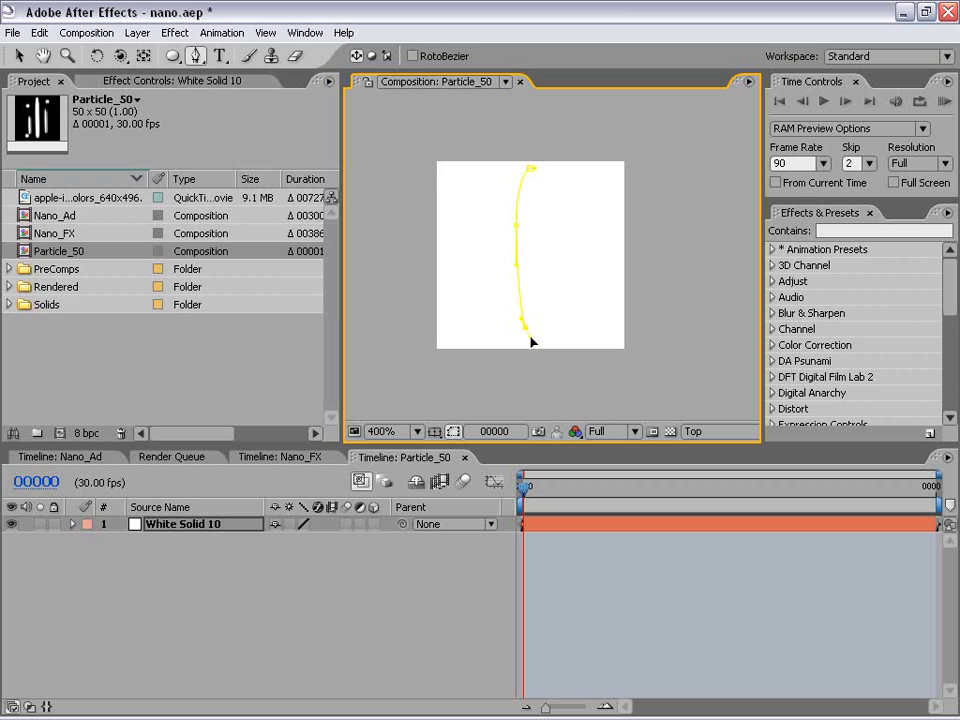
left_click(537, 222)
left_click(533, 170)
key("v")
Refine the streak mask by moving its right-side and bottom points slightly inward to make it slimmer
scroll(545, 225, "up", 1)
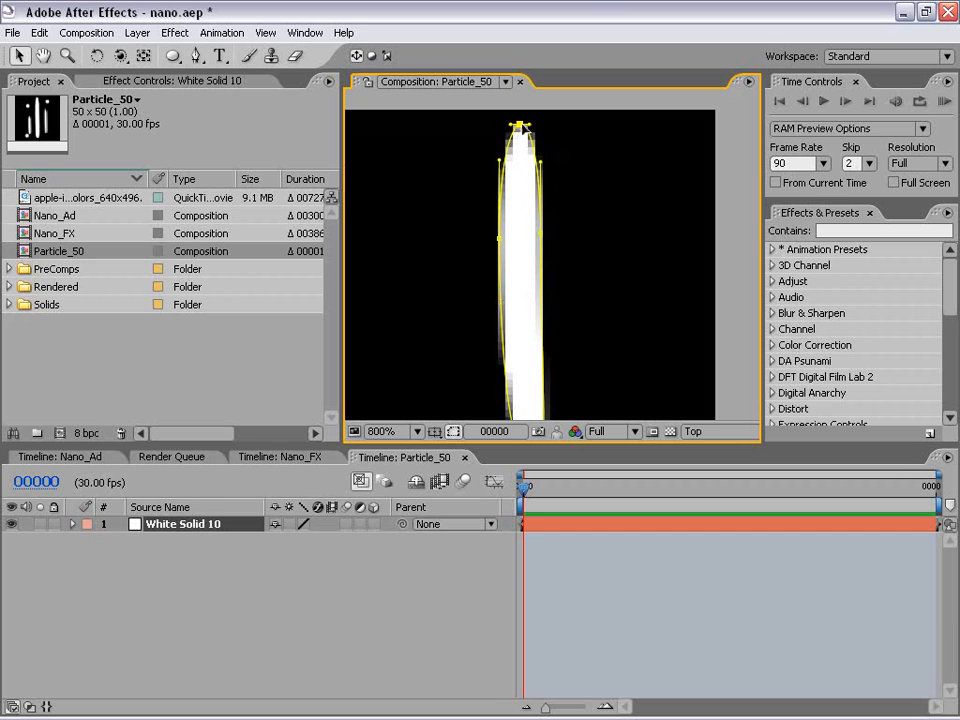
scroll(541, 270, "down", 1)
left_click_drag(544, 311, 535, 285)
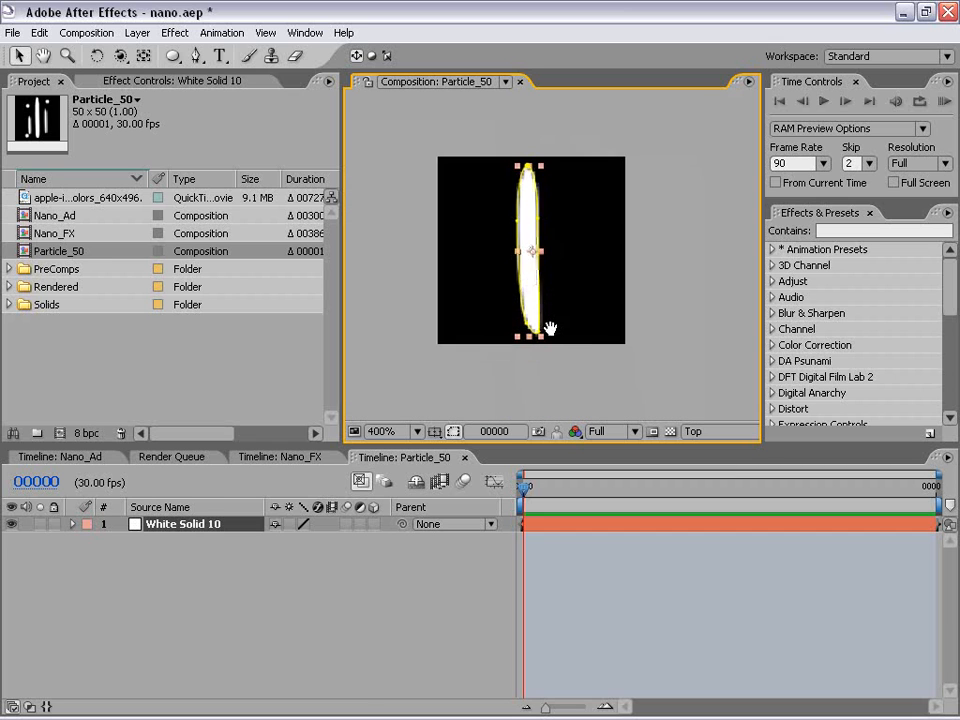
left_click(570, 297)
left_click(542, 236)
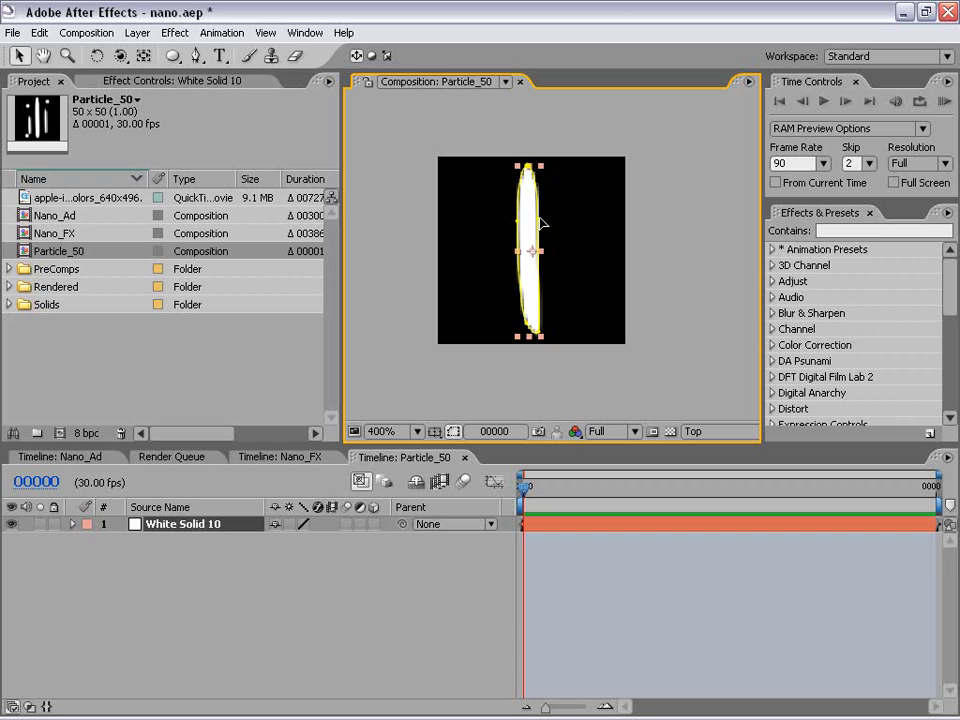
left_click(540, 219)
left_click_drag(535, 216, 538, 217)
left_click_drag(539, 332, 535, 334)
left_click(527, 268)
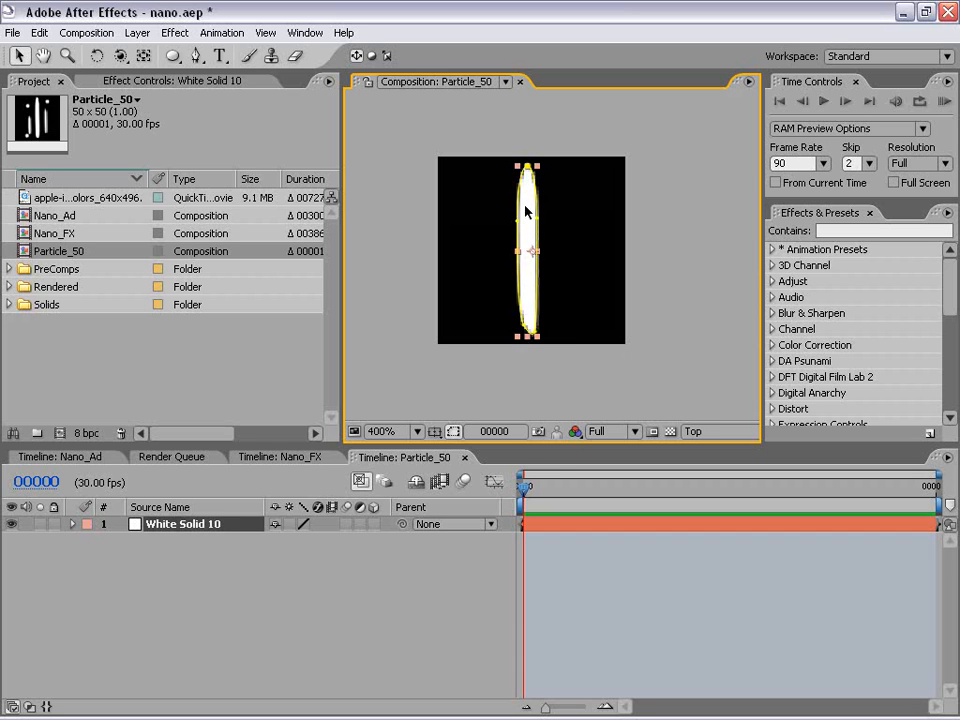
Duplicate the masked white solid twice to get three streak layers
left_click(561, 566)
left_click(549, 527)
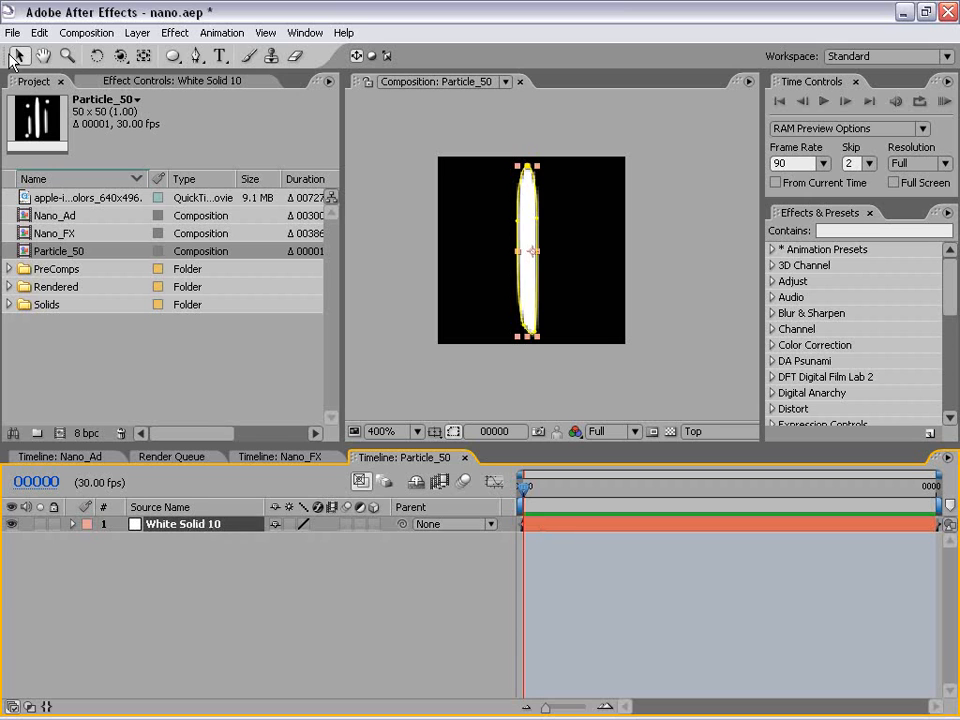
key("ctrl+d")
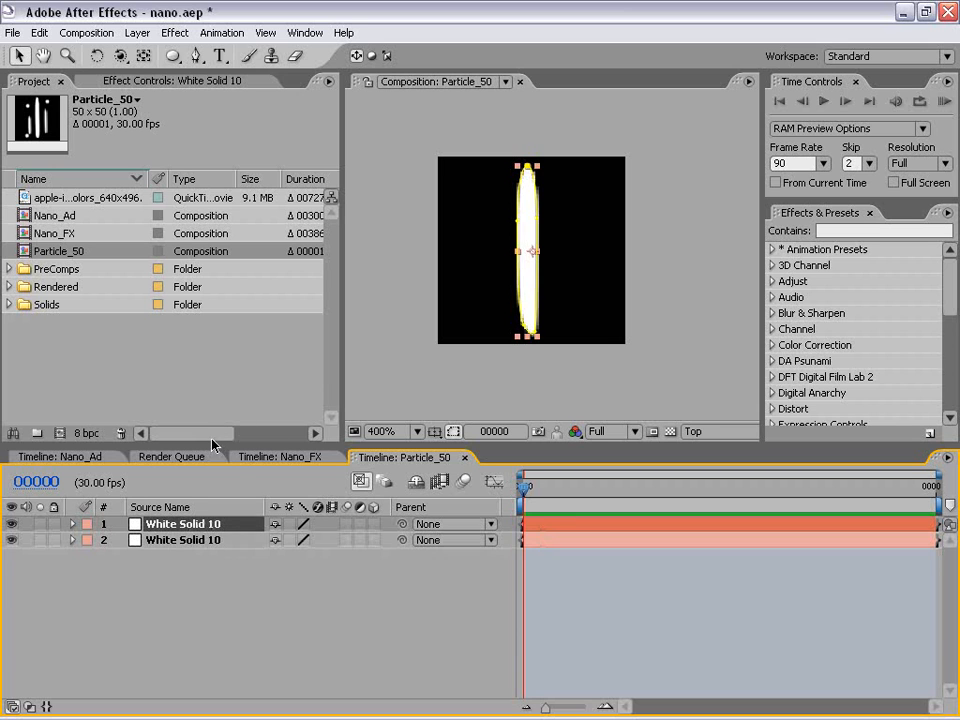
key("ctrl+d")
Scale the second layer's streak to about half its height and place it left of the central streak
left_click(160, 540)
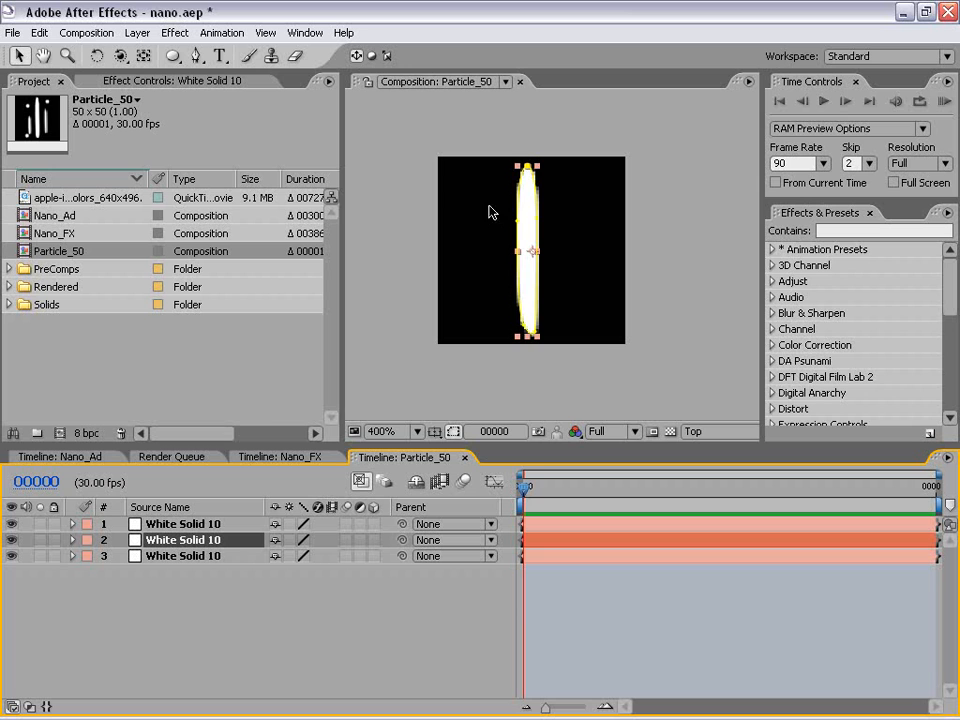
left_click_drag(534, 207, 489, 248)
scroll(508, 207, "up", 1)
left_click_drag(483, 108, 476, 268)
key("comma")
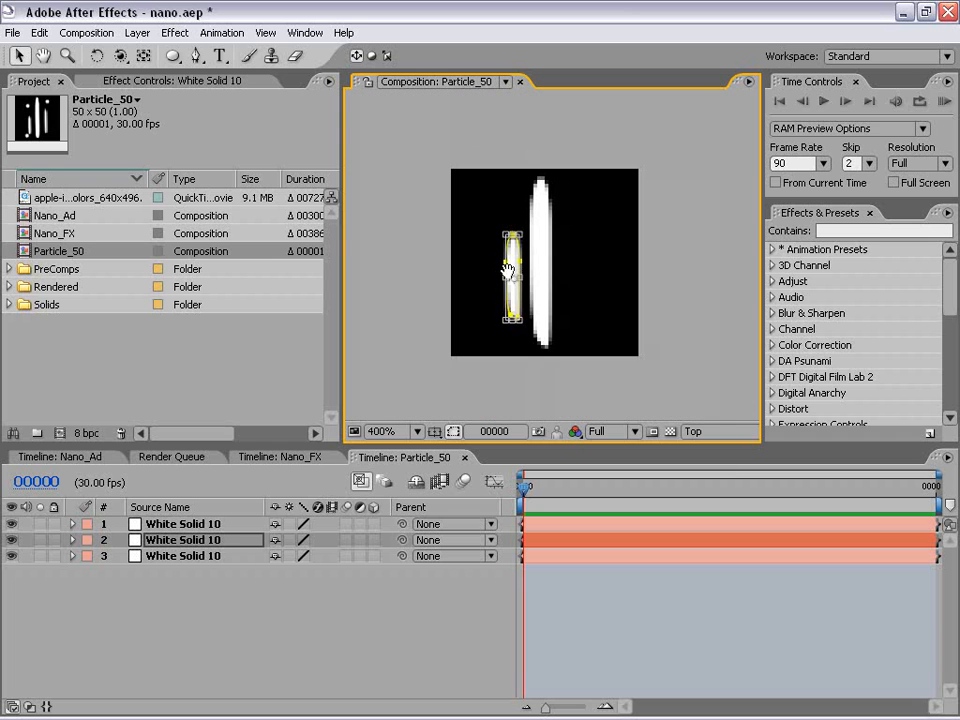
key("period")
left_click_drag(486, 299, 483, 301)
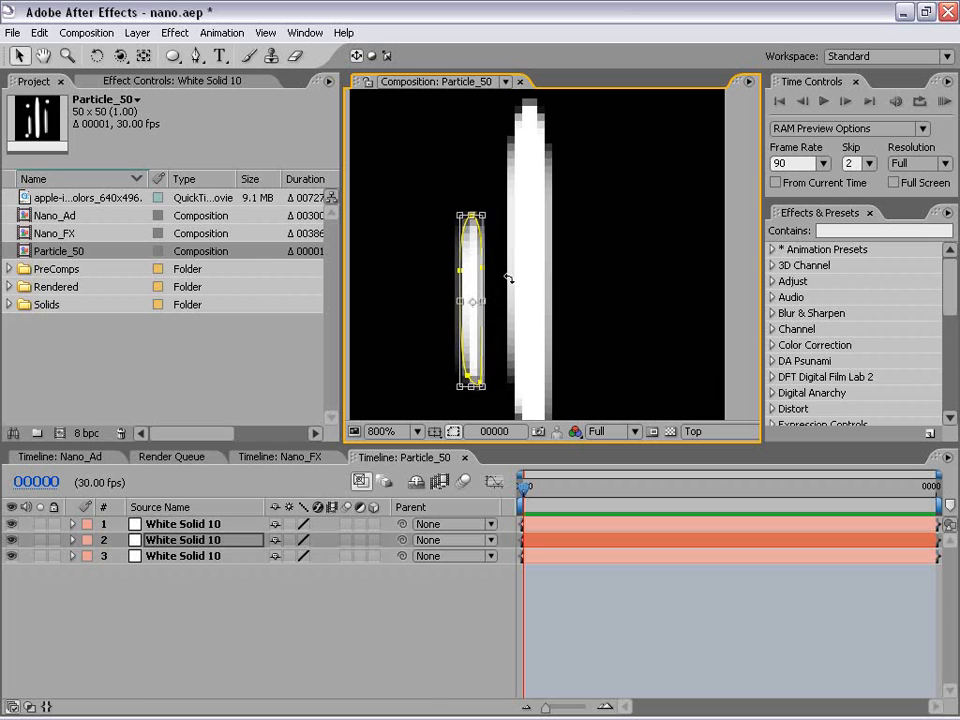
Move the top layer's streak to the right of the central one and shorten its mask to roughly two thirds
left_click(183, 601)
left_click(199, 523)
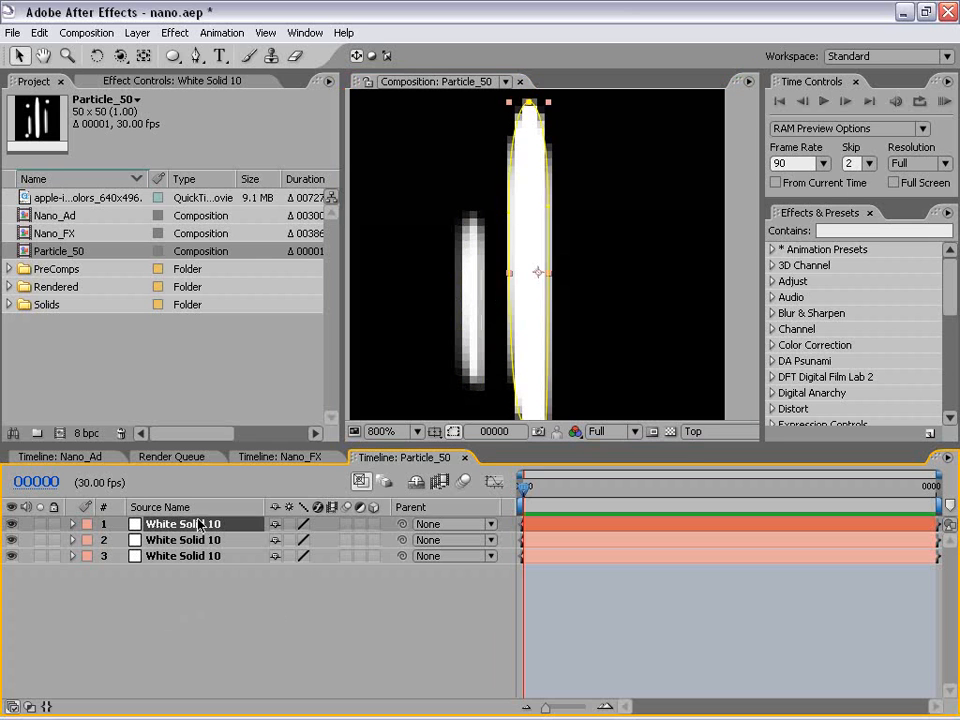
left_click_drag(533, 315, 573, 318)
key("comma")
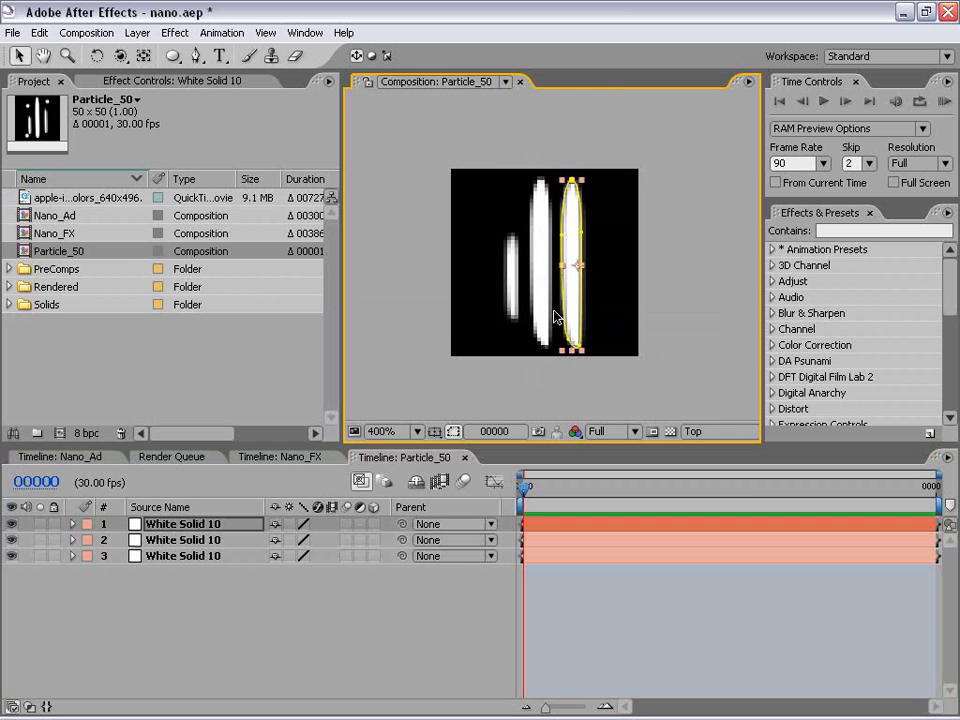
double_click(583, 294)
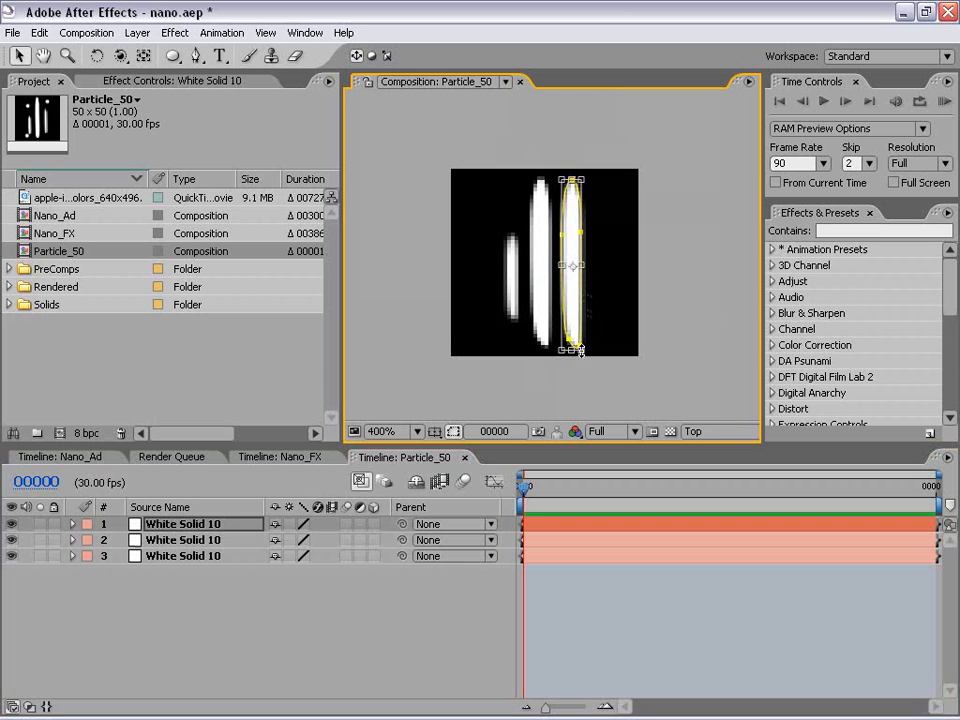
left_click_drag(581, 350, 568, 287)
double_click(600, 306)
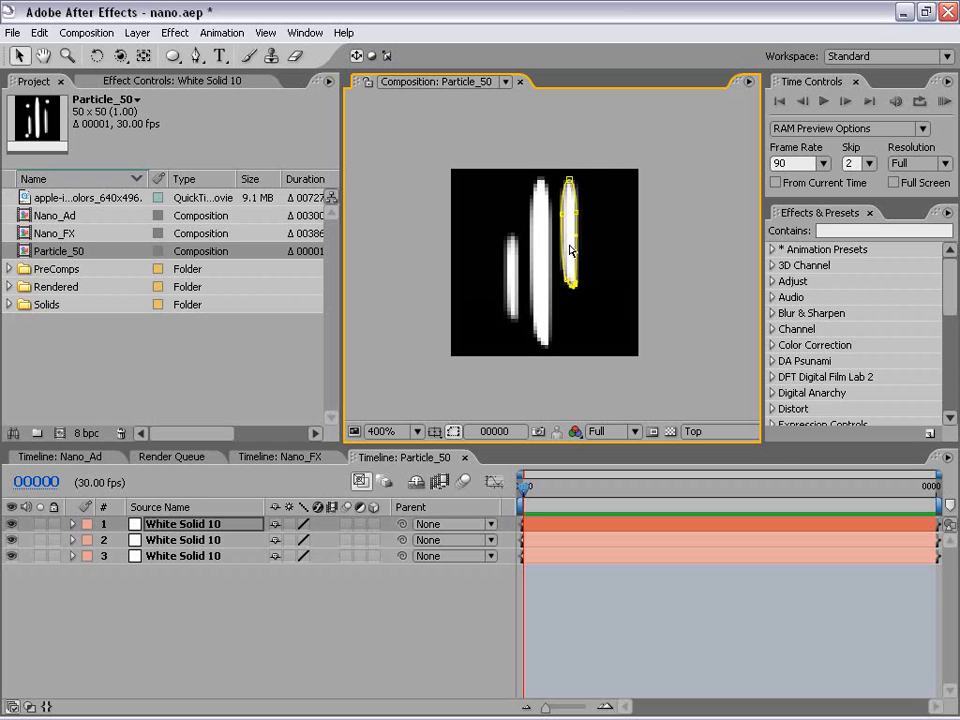
Lower the shortened right streak until it sits around the vertical middle of the central streak
left_click(568, 244)
key("period")
left_click_drag(583, 230, 596, 296)
left_click(654, 300)
key("comma")
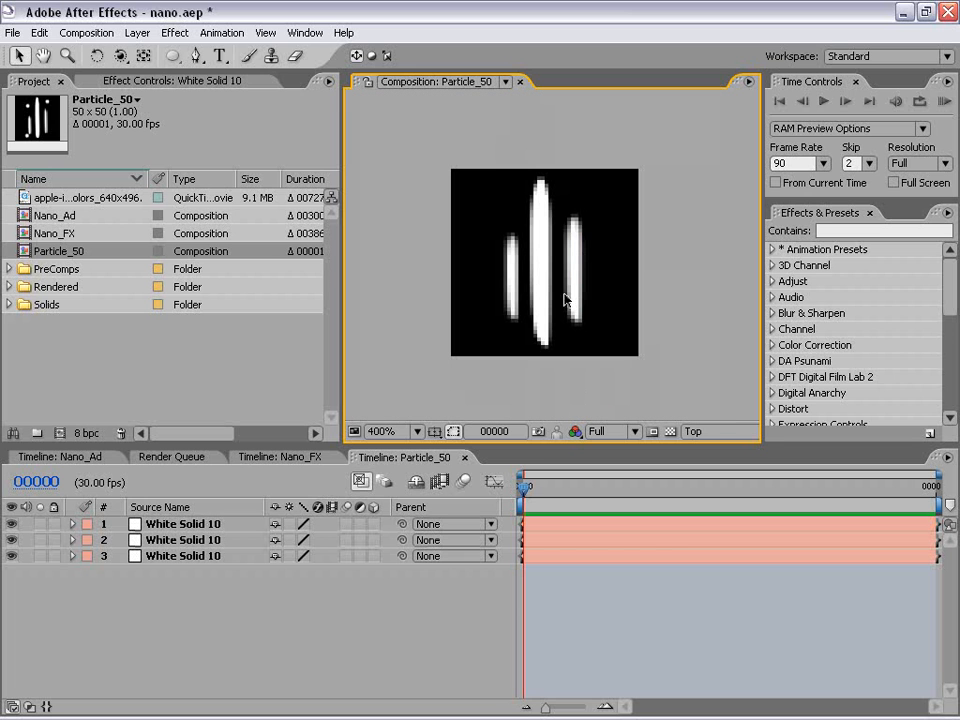
Add another white solid layer above the three streak layers
left_click(135, 32)
mouse_move(200, 52)
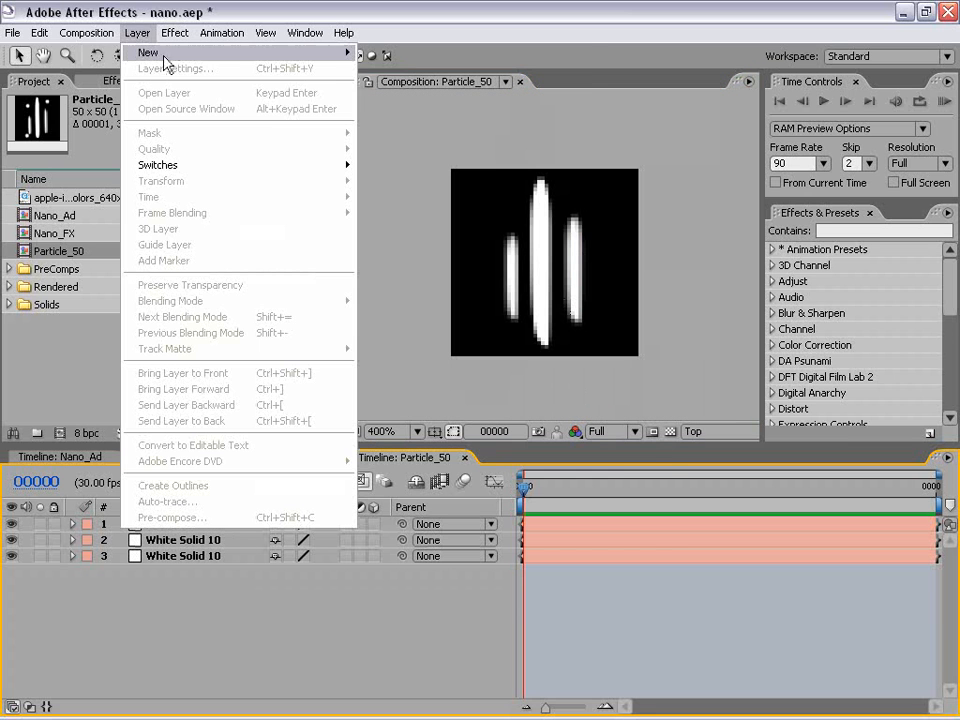
left_click(382, 67)
left_click(514, 470)
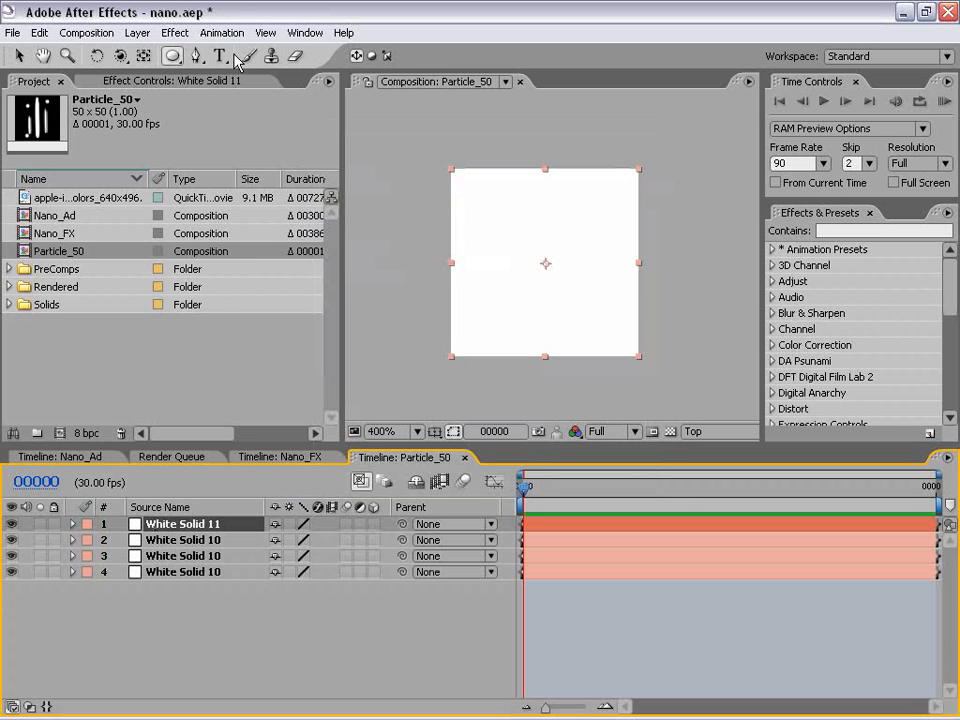
Mask the new solid to a small round dot just above the left streak with the Elliptical Mask tool
left_click(174, 58)
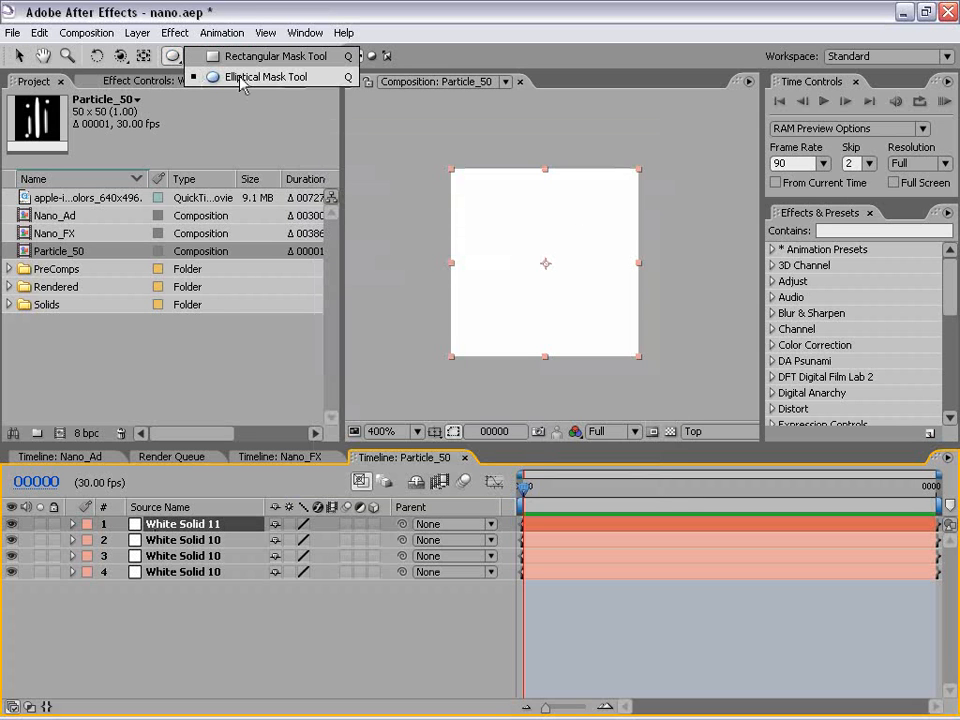
left_click(189, 78)
key("period")
left_click_drag(458, 153, 494, 197)
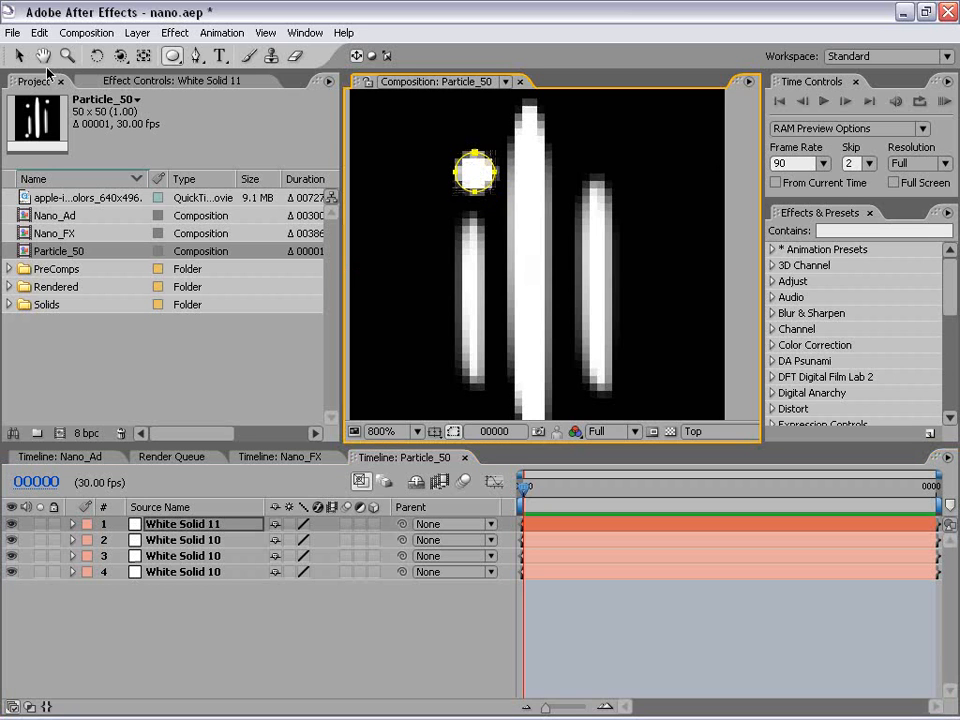
left_click(22, 58)
left_click(588, 596)
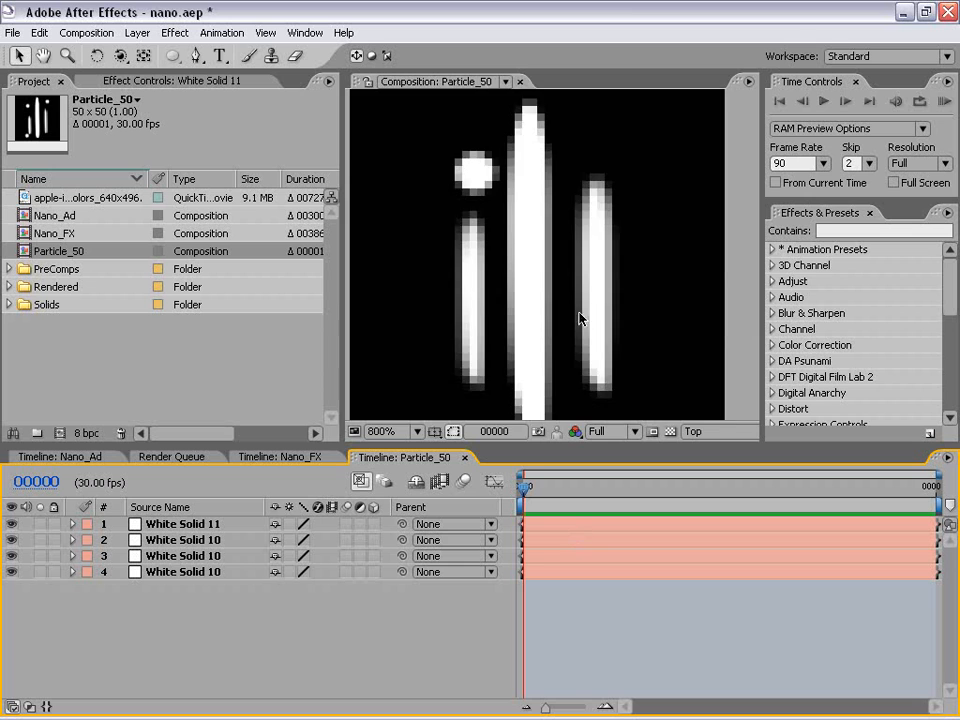
Duplicate the round dot layer and place the copy above the right streak
scroll(565, 338, "down", 1)
scroll(512, 221, "up", 1)
left_click(463, 168)
key("ctrl+d")
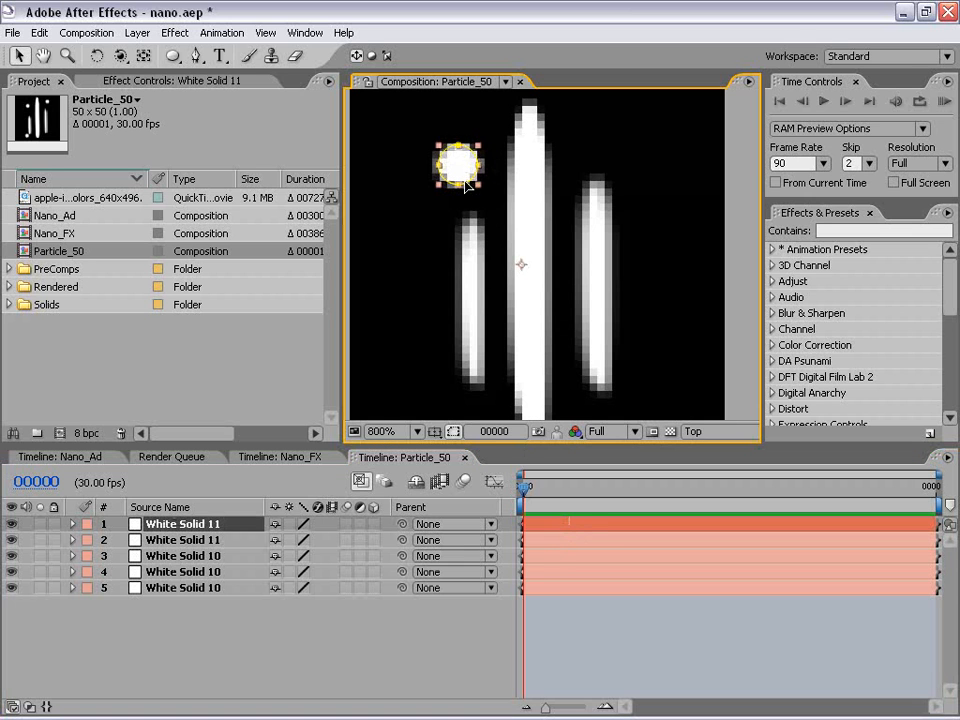
left_click_drag(463, 165, 617, 133)
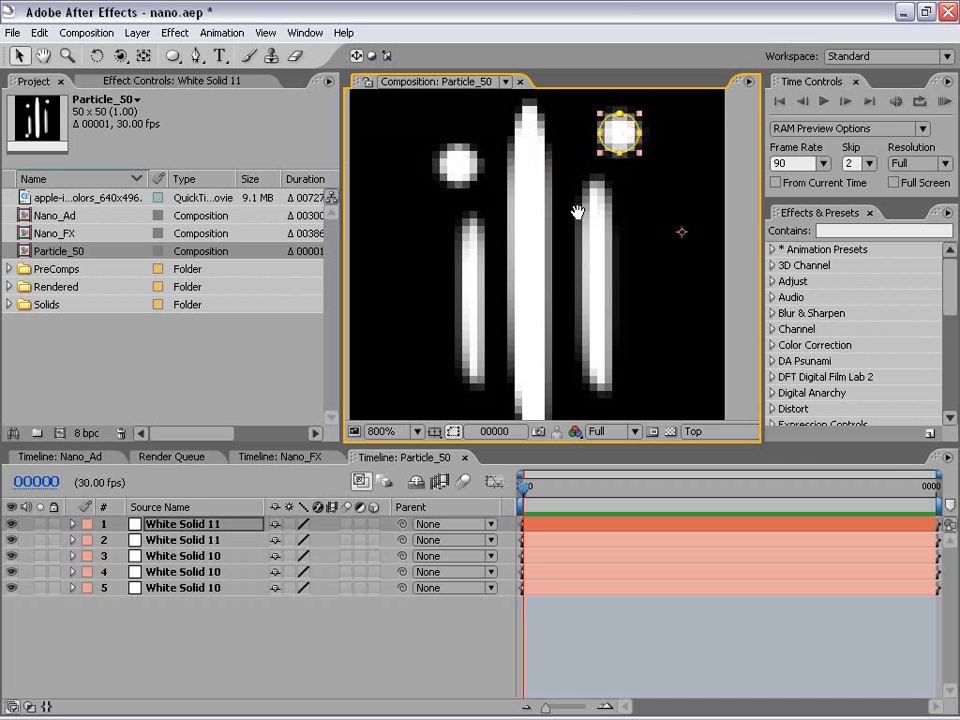
Duplicate the dot above the right streak and place the new copy below the left streak
scroll(583, 197, "down", 1)
key("ctrl+d")
left_click_drag(588, 195, 512, 312)
Shift the left streak slightly further left, away from the central streak
left_click(510, 292)
key("Return")
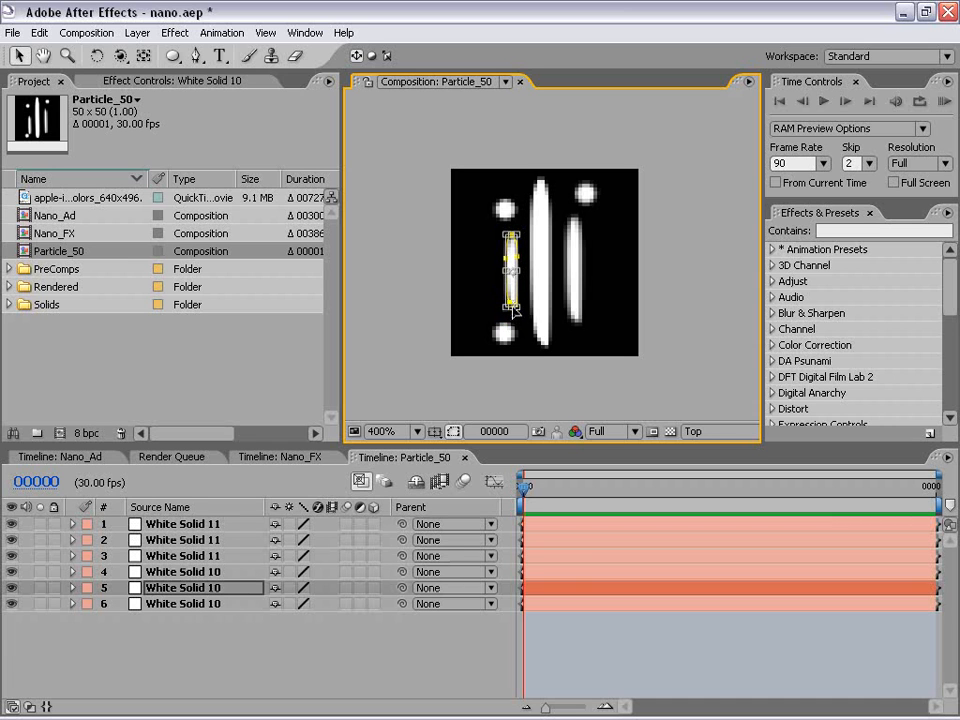
double_click(531, 367)
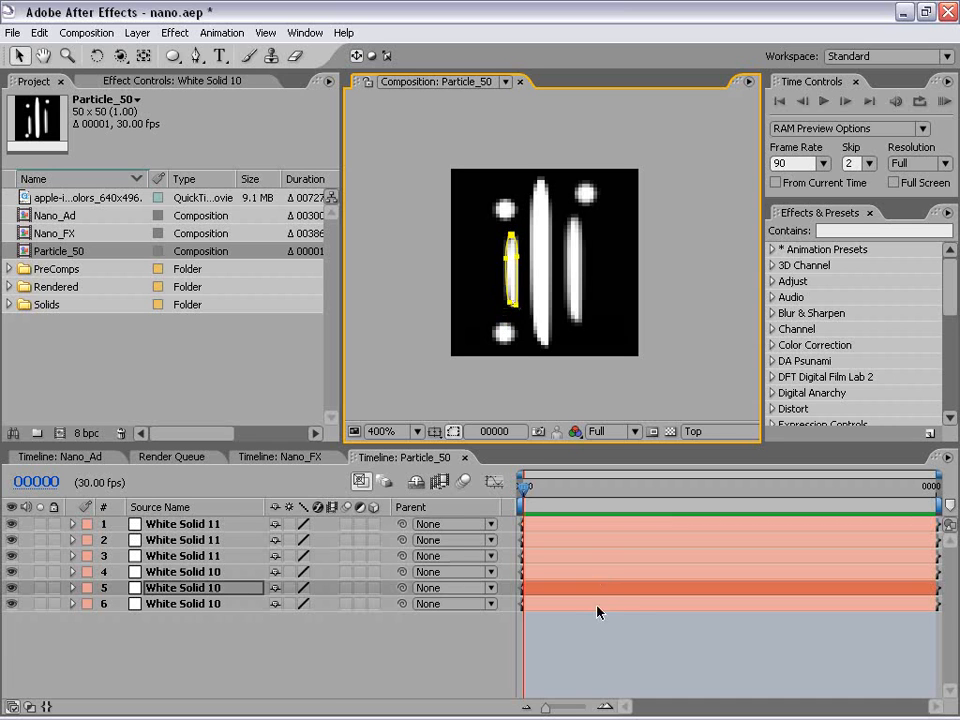
left_click(604, 636)
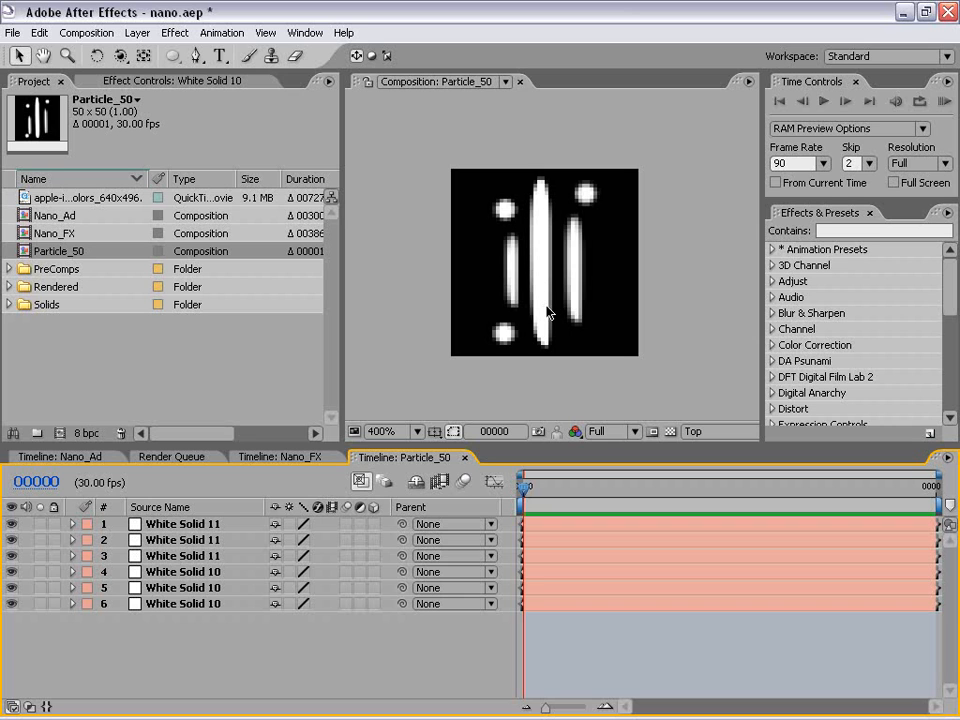
left_click(508, 270)
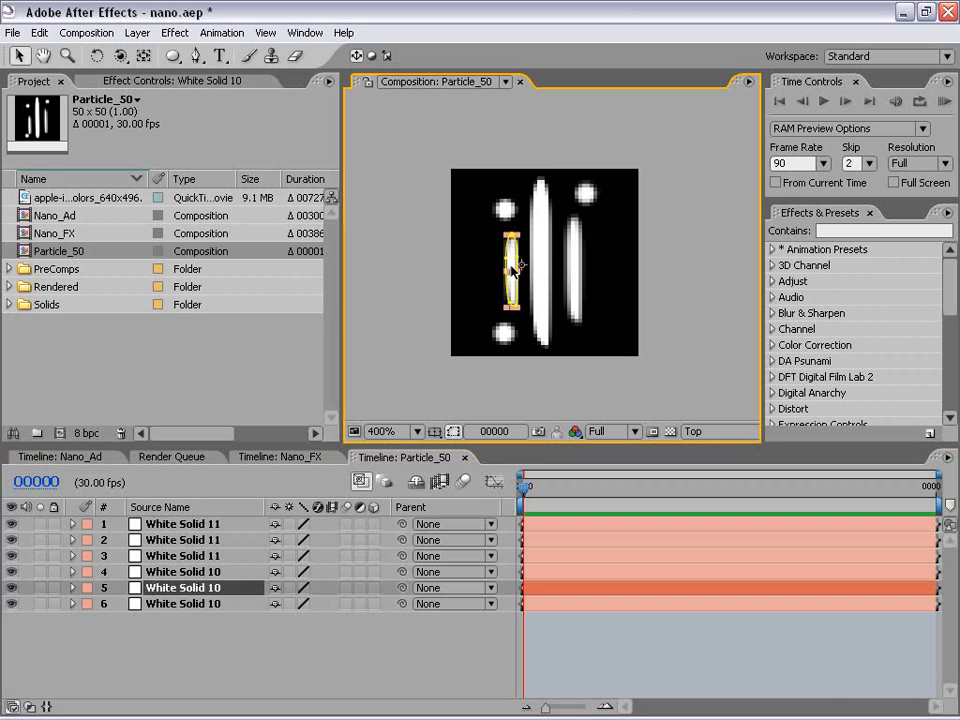
Set the opacity of all six white solid layers to 10%
left_click(181, 525)
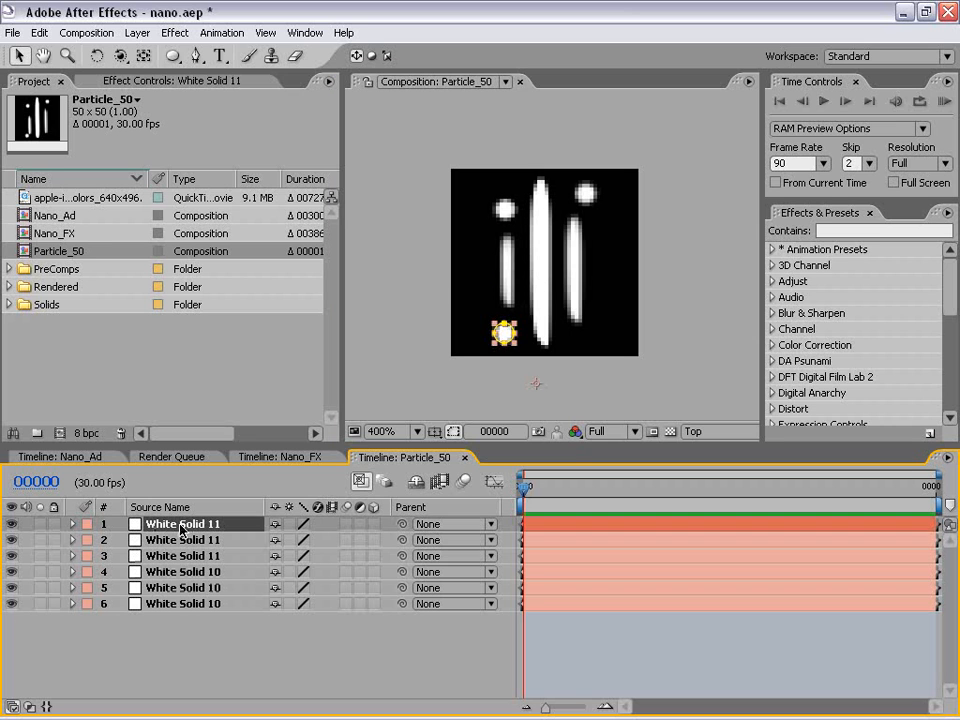
left_click(182, 605, "shift")
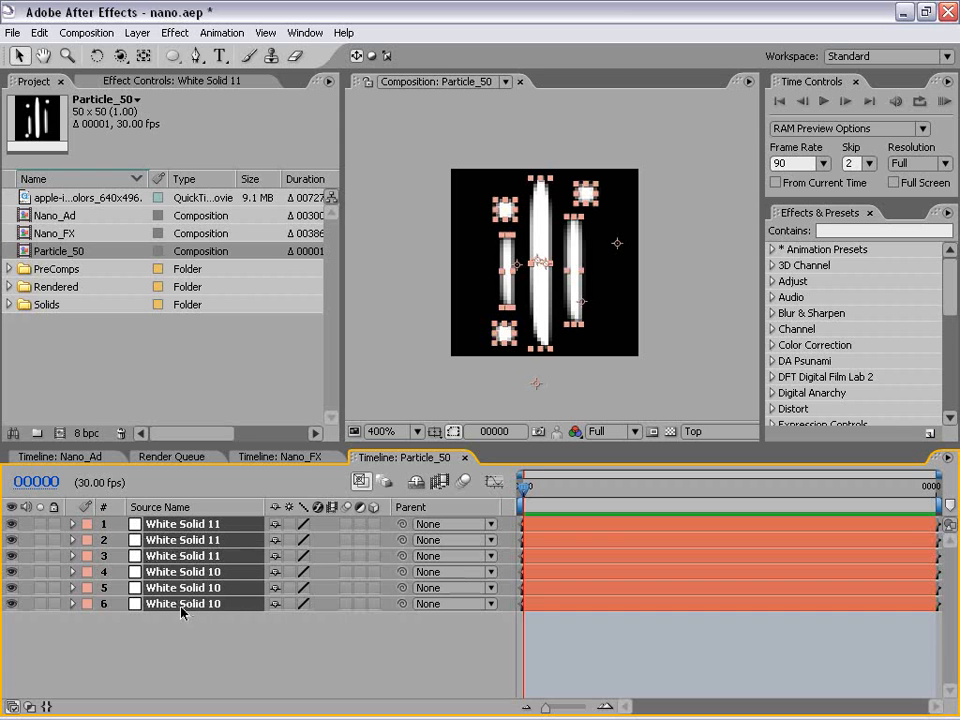
key("t")
left_click_drag(197, 445, 197, 407)
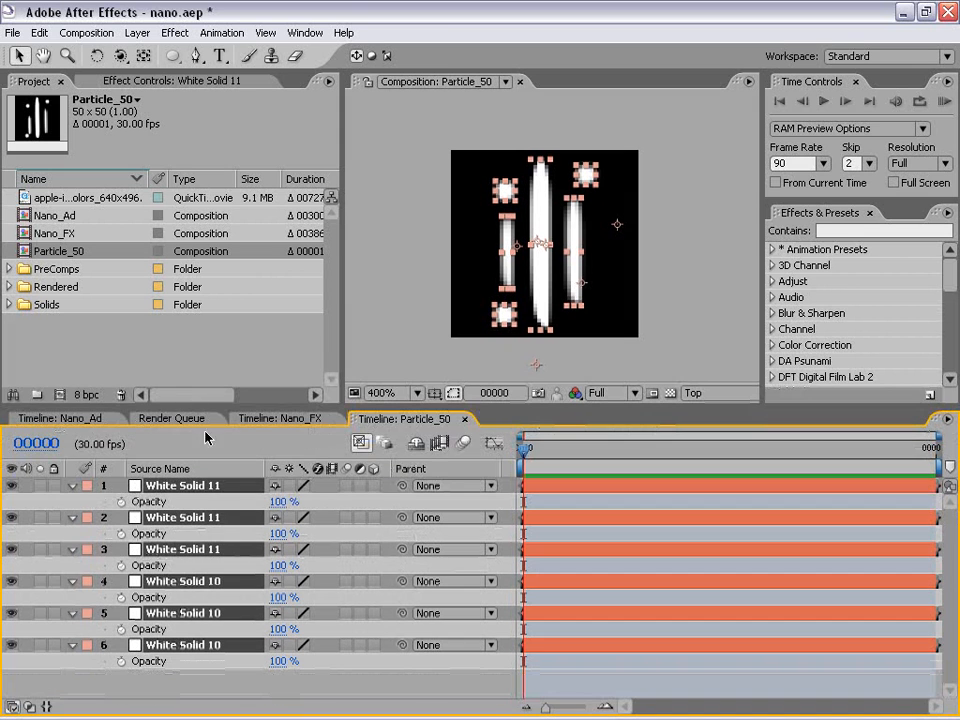
left_click(280, 501)
type("10")
key("Return")
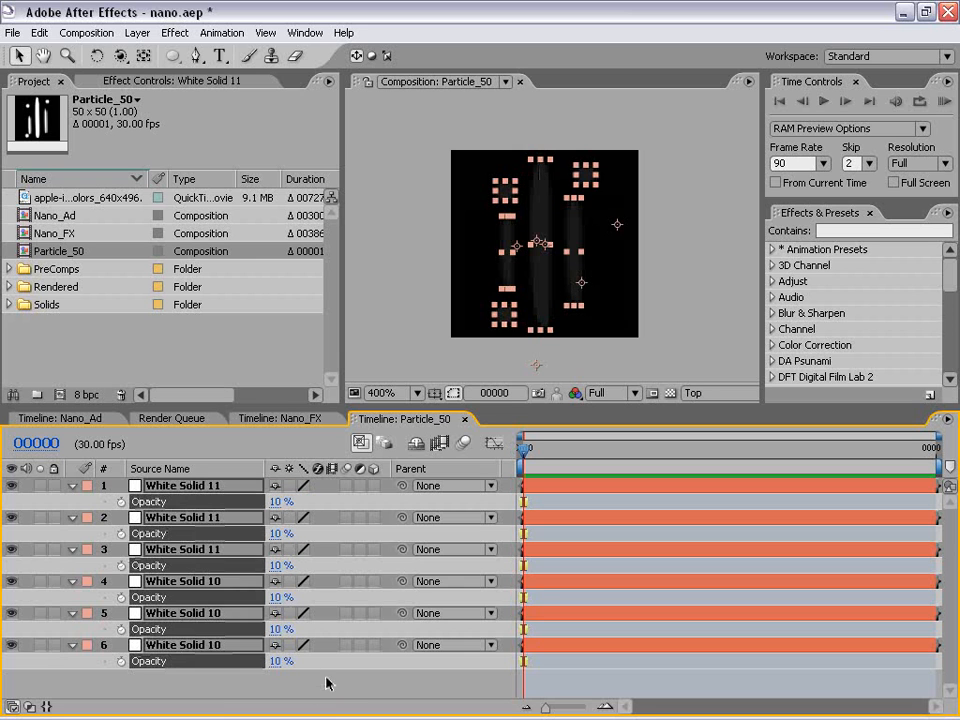
Set the opacity of the three round dot layers to 25%
left_click(328, 681)
left_click(72, 486)
left_click(180, 537, "shift")
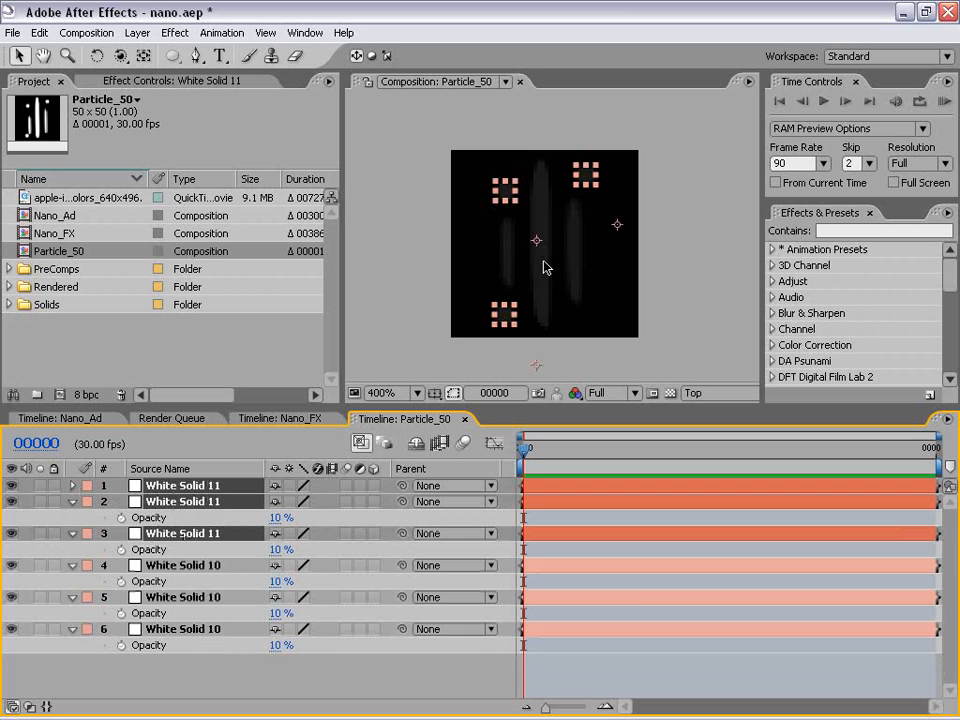
key("t")
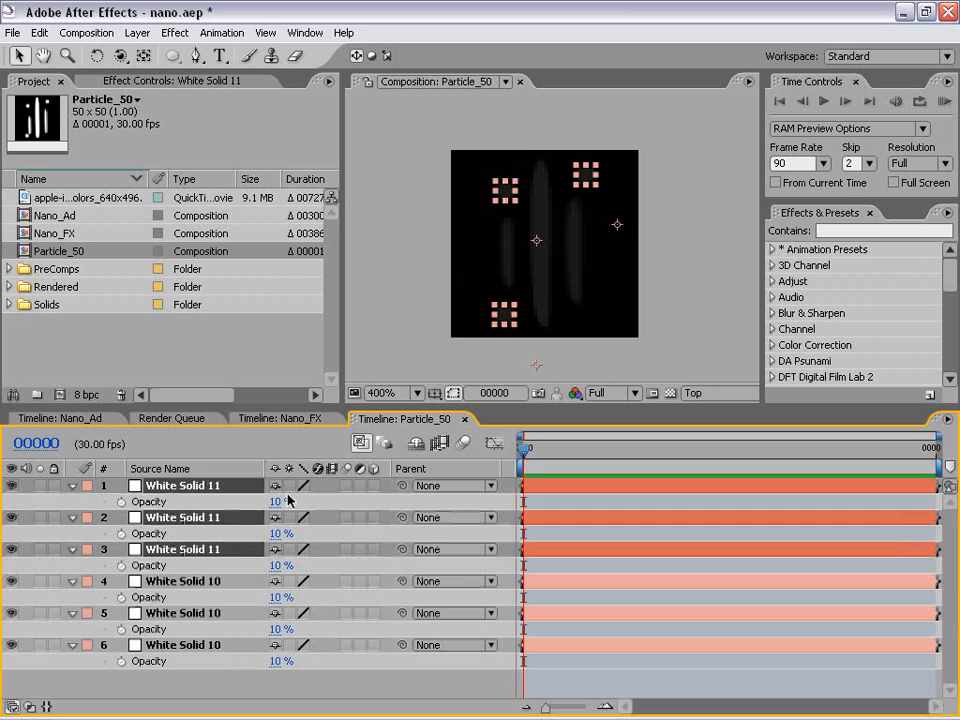
left_click(282, 501)
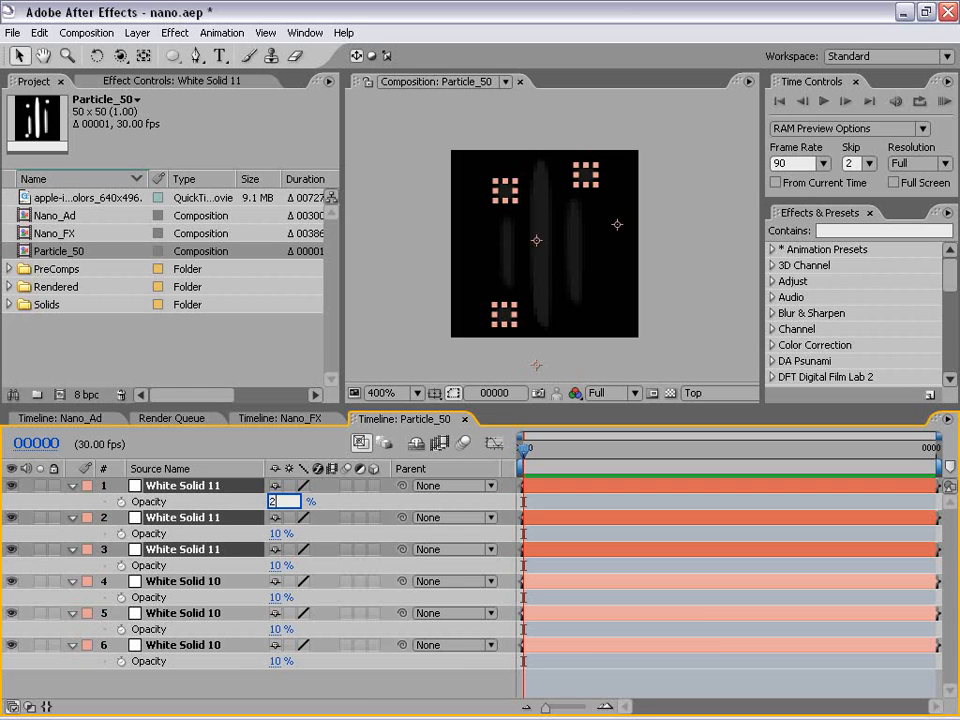
type("25")
key("Return")
key("F2")
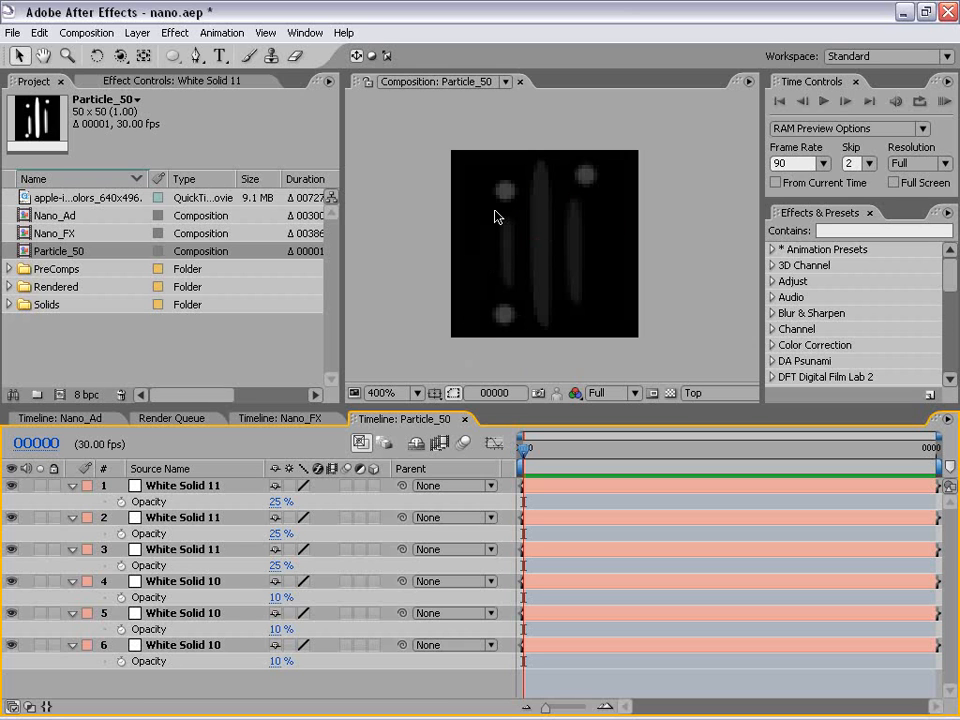
Close the Particle_50 timeline, add Particle_50 as the lowest layer in Nano_Ad, and hide it
left_click(466, 420)
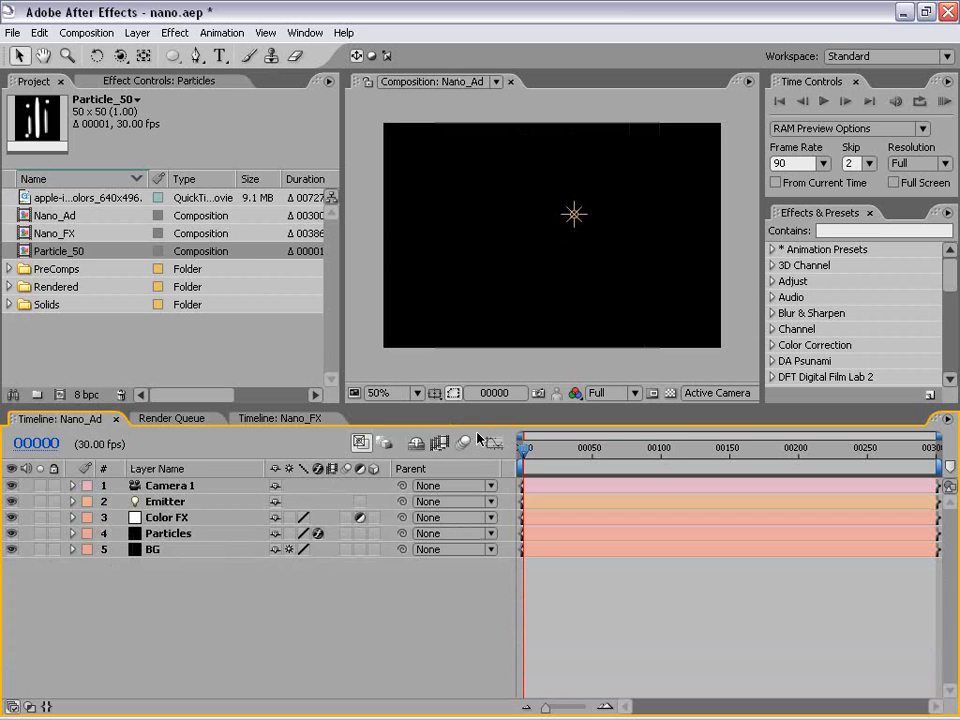
left_click(71, 269)
left_click(58, 251)
left_click_drag(55, 256, 196, 612)
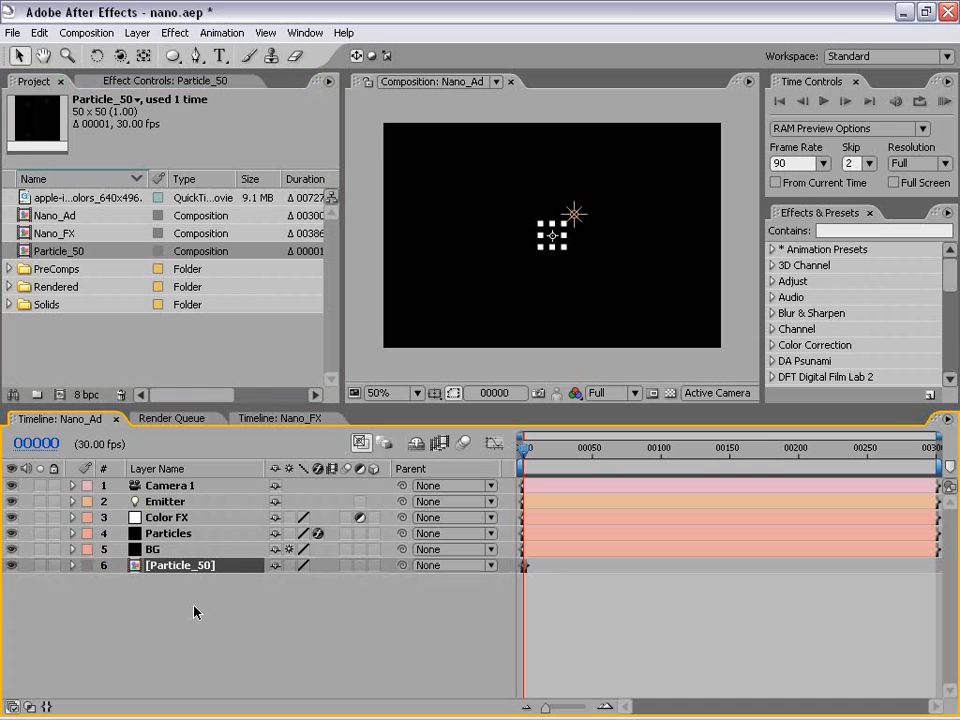
left_click(12, 565)
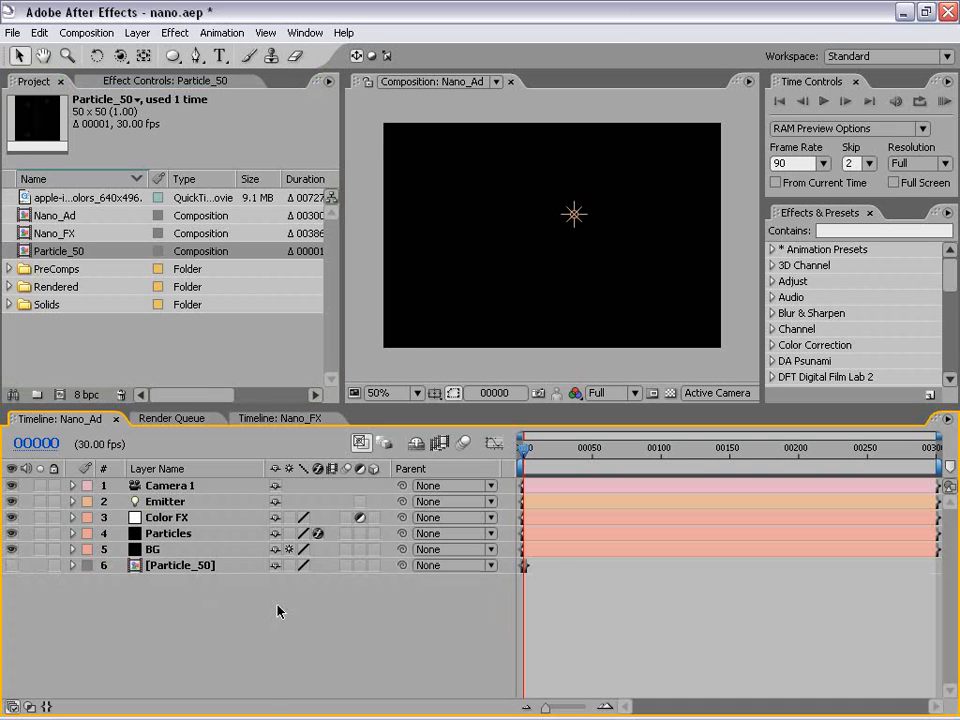
Display the Particles layer's Particular settings in more space, with the Emitter and Particle groups collapsed
left_click(172, 535)
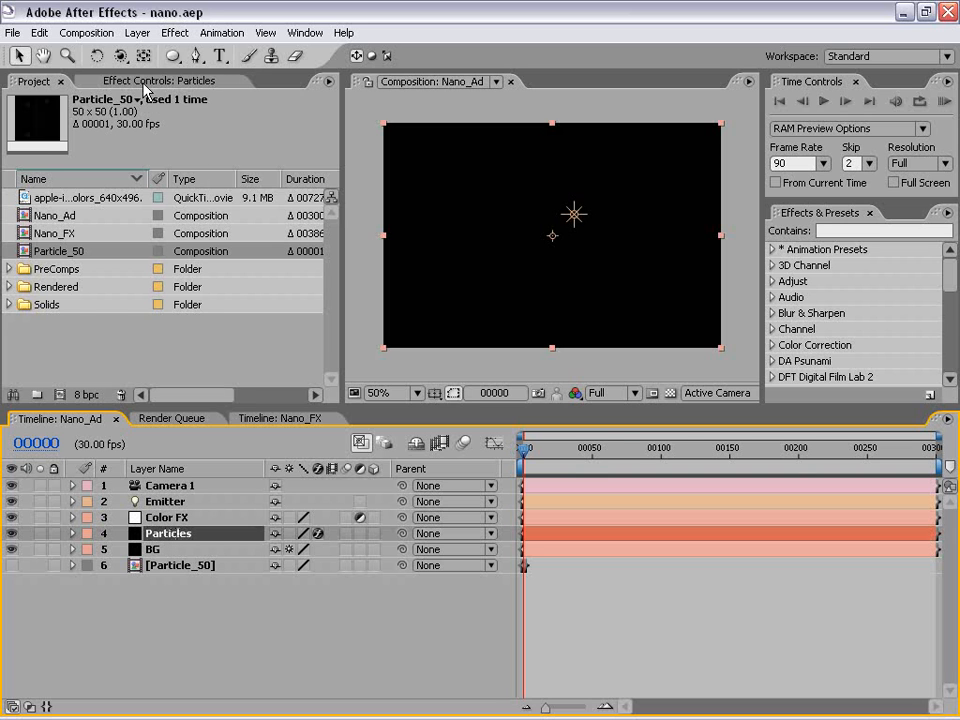
left_click(112, 79)
left_click_drag(189, 409, 189, 562)
left_click_drag(332, 204, 341, 310)
key("F4")
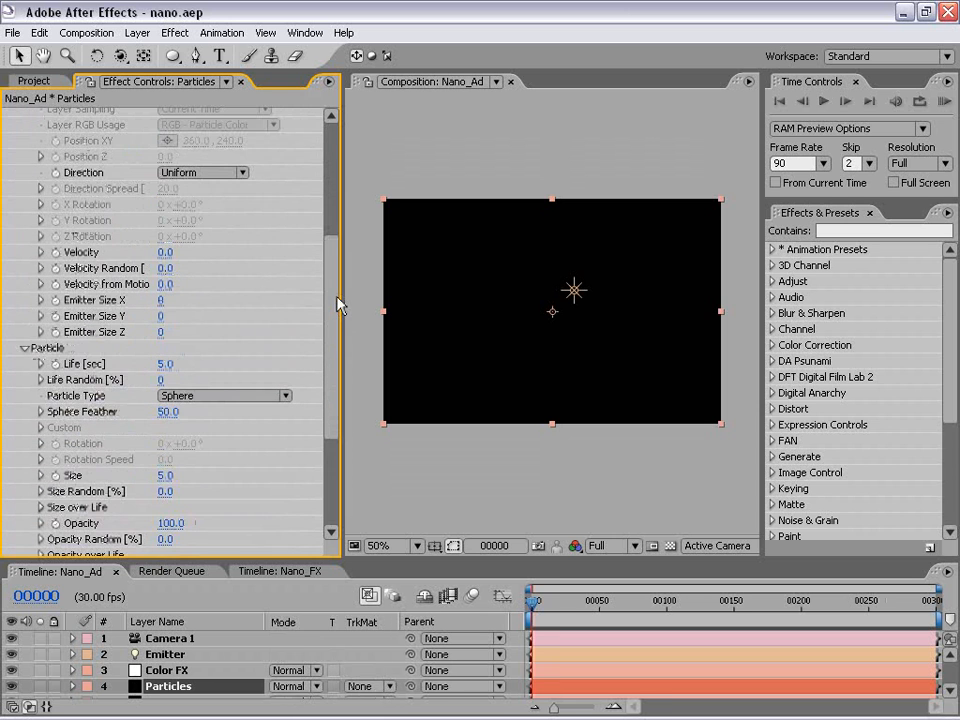
key("F3")
key("F4")
key("F3")
left_click_drag(335, 282, 326, 423)
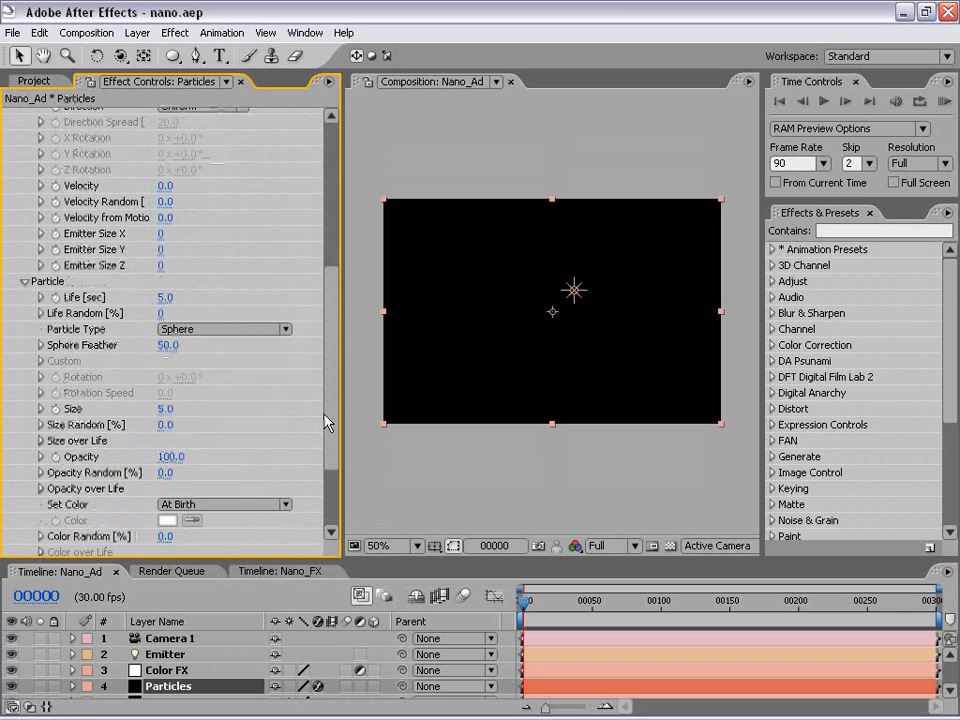
left_click(25, 283)
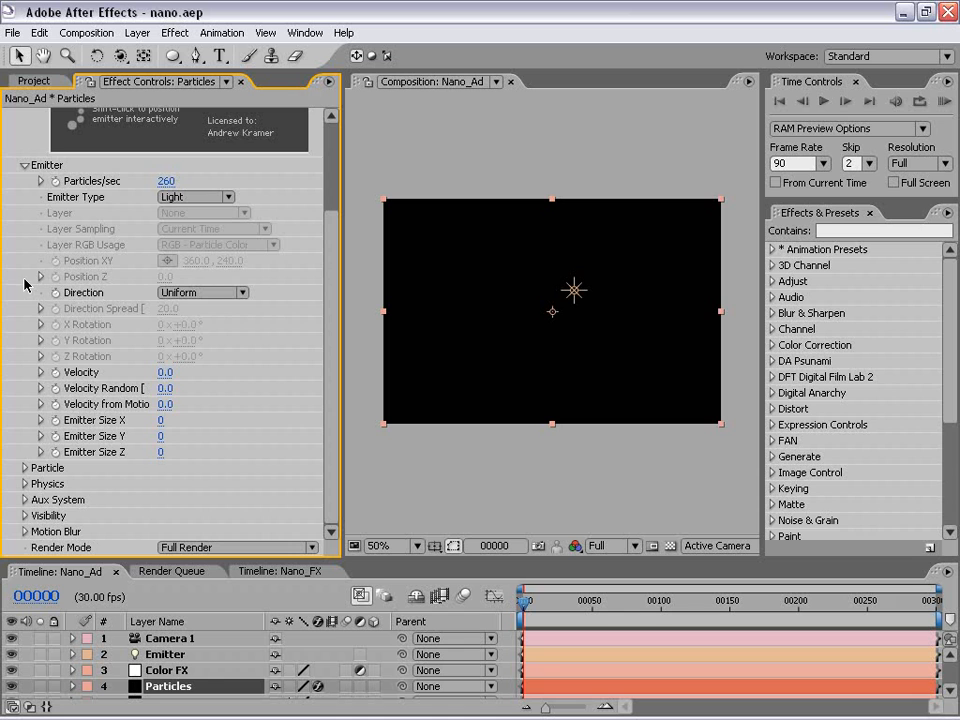
left_click(24, 167)
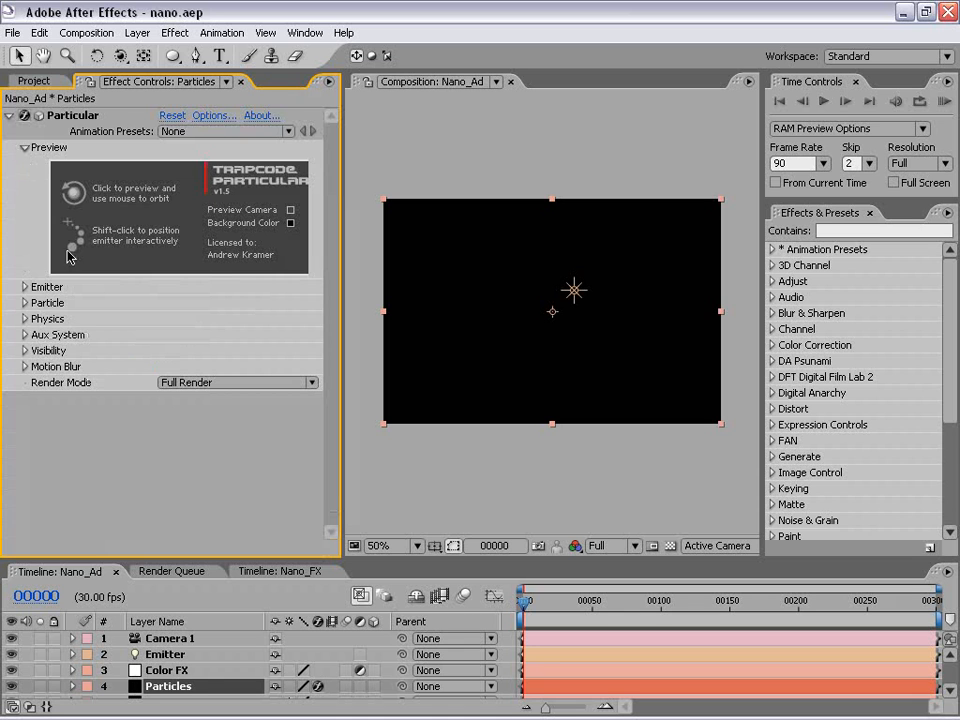
Set Particular's particle type to Custom, using the Particle_50 layer with Start at Birth - Loop time sampling
left_click(25, 302)
scroll(332, 328, "down", 2)
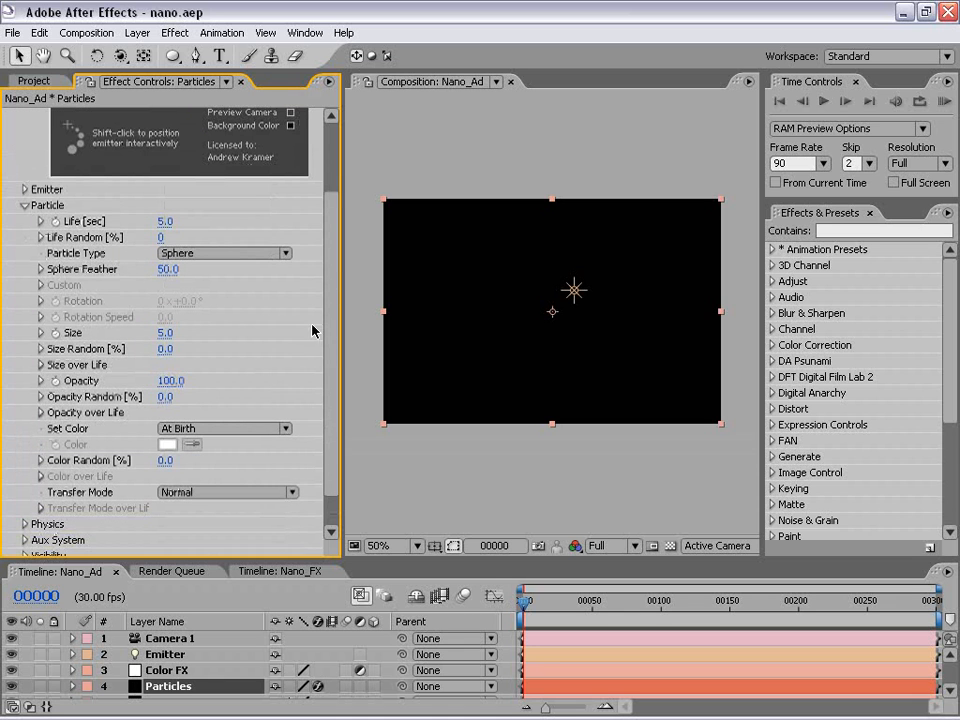
left_click(162, 254)
left_click(205, 338)
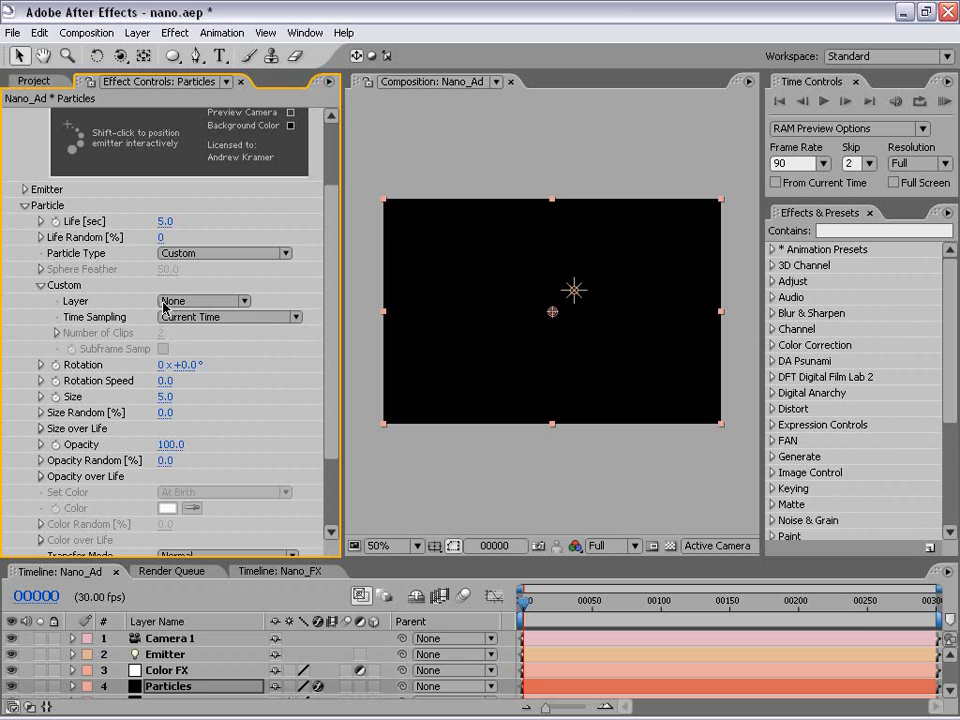
left_click(182, 301)
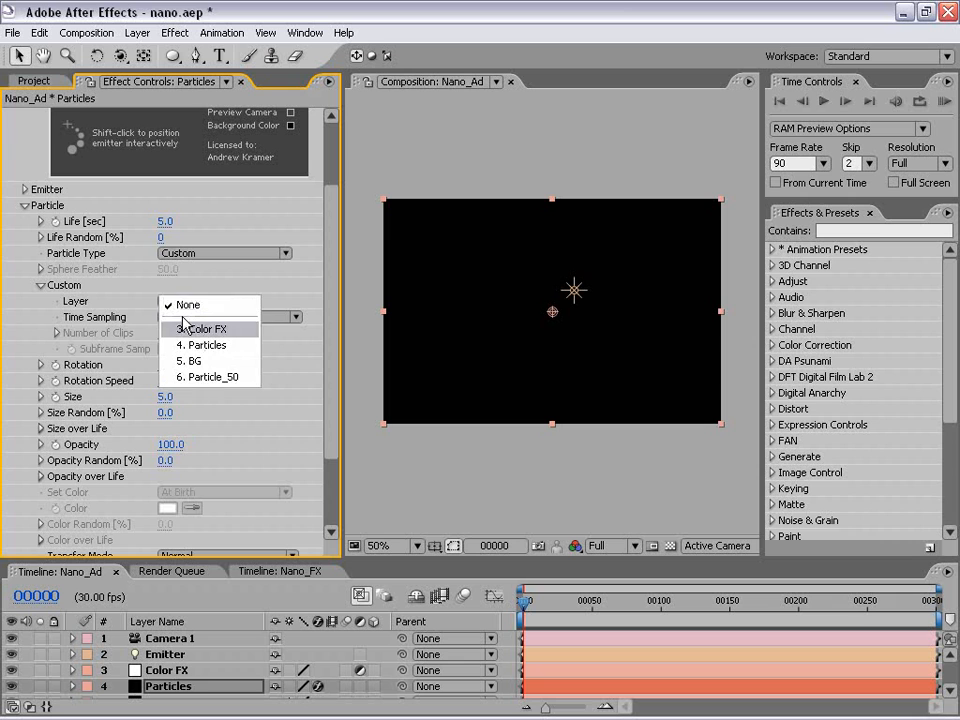
left_click(240, 378)
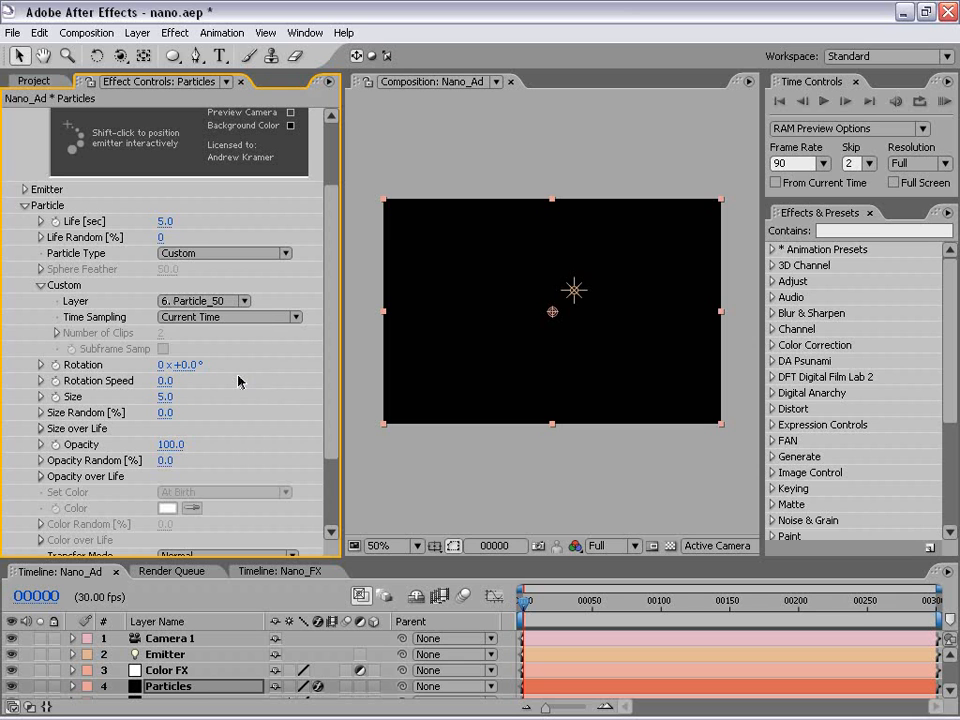
left_click(208, 317)
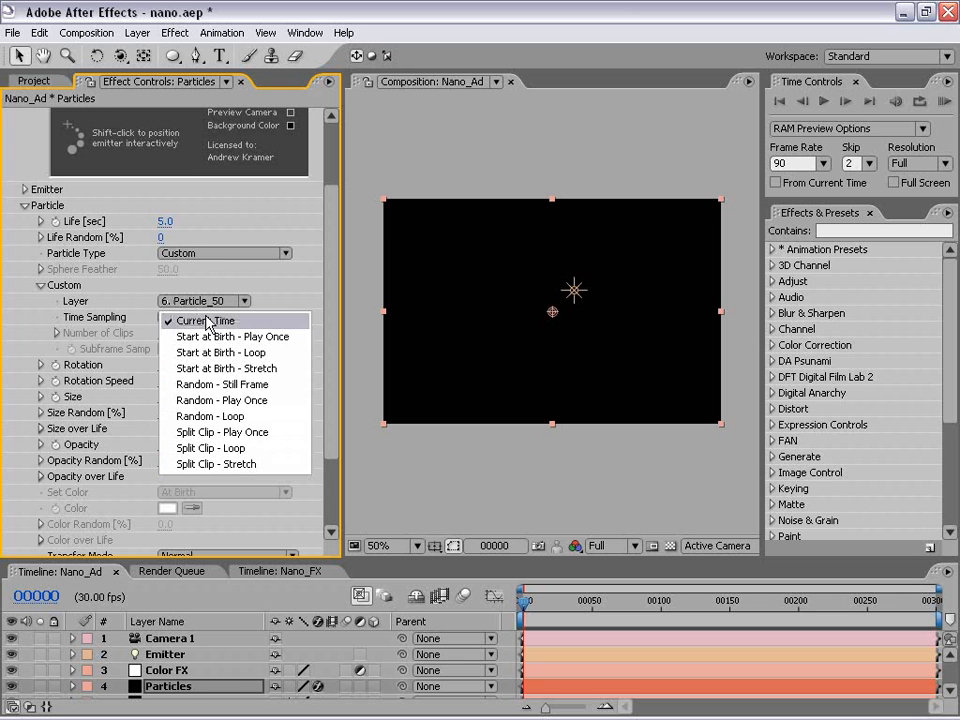
left_click(277, 354)
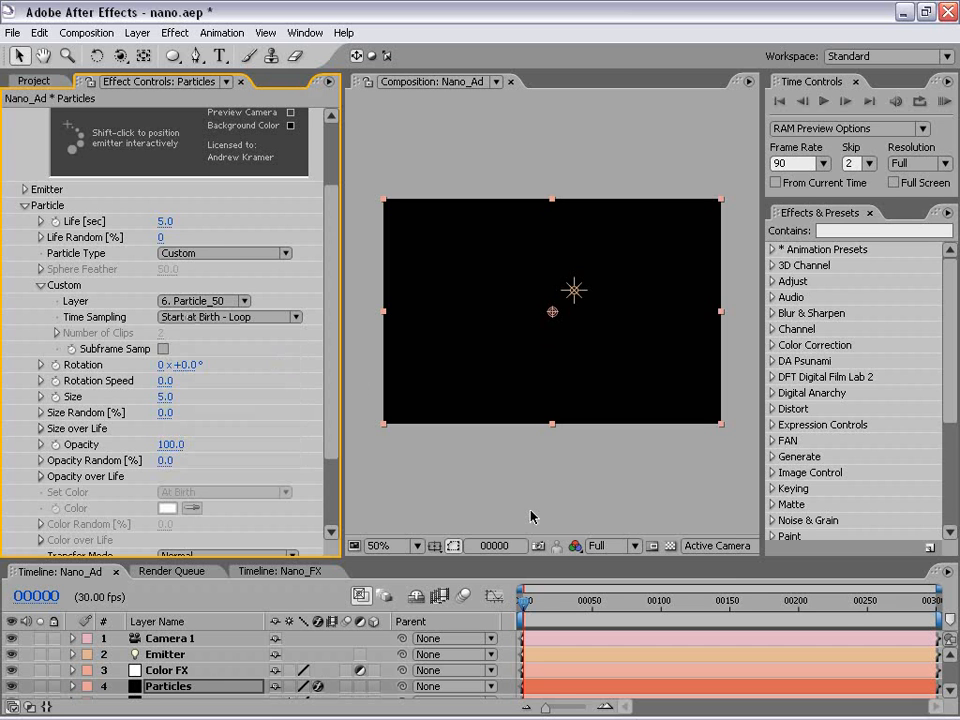
Enlarge the timeline area and give the Emitter light's Position the expression wiggle(.5,100)
mouse_move(513, 558)
left_mouse_down()
mouse_move(513, 539)
mouse_move(513, 569)
left_mouse_up()
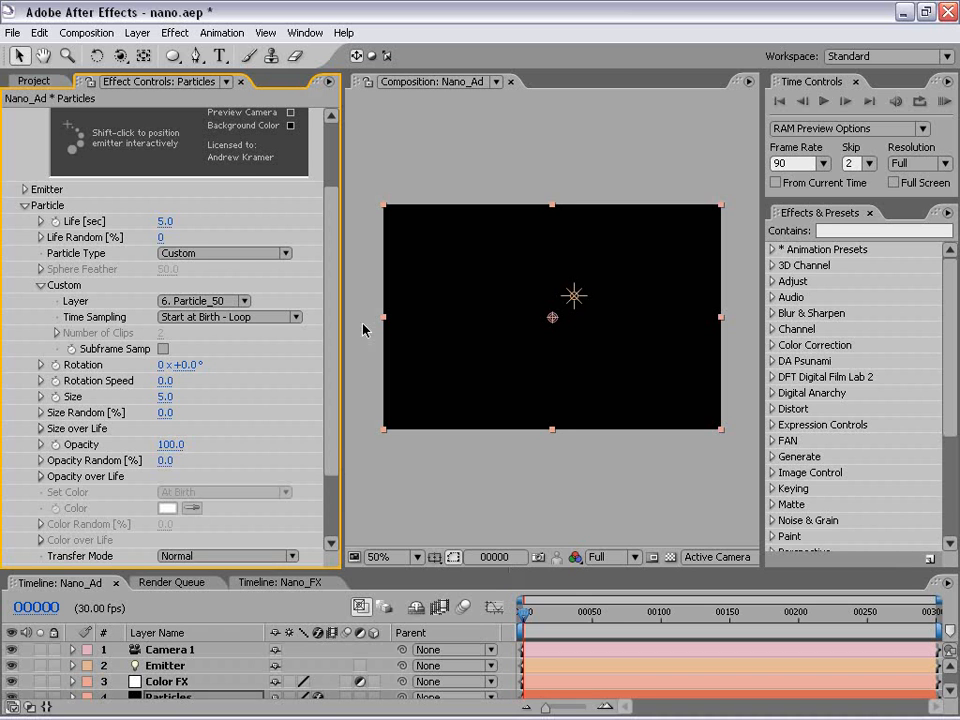
left_click_drag(353, 566, 352, 463)
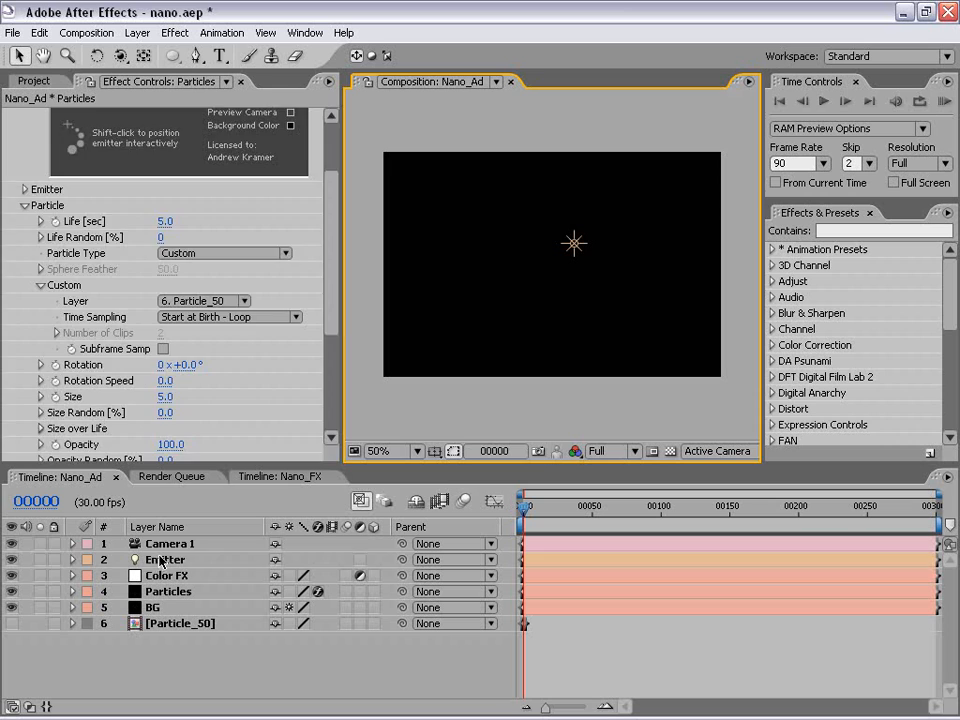
left_click(160, 562)
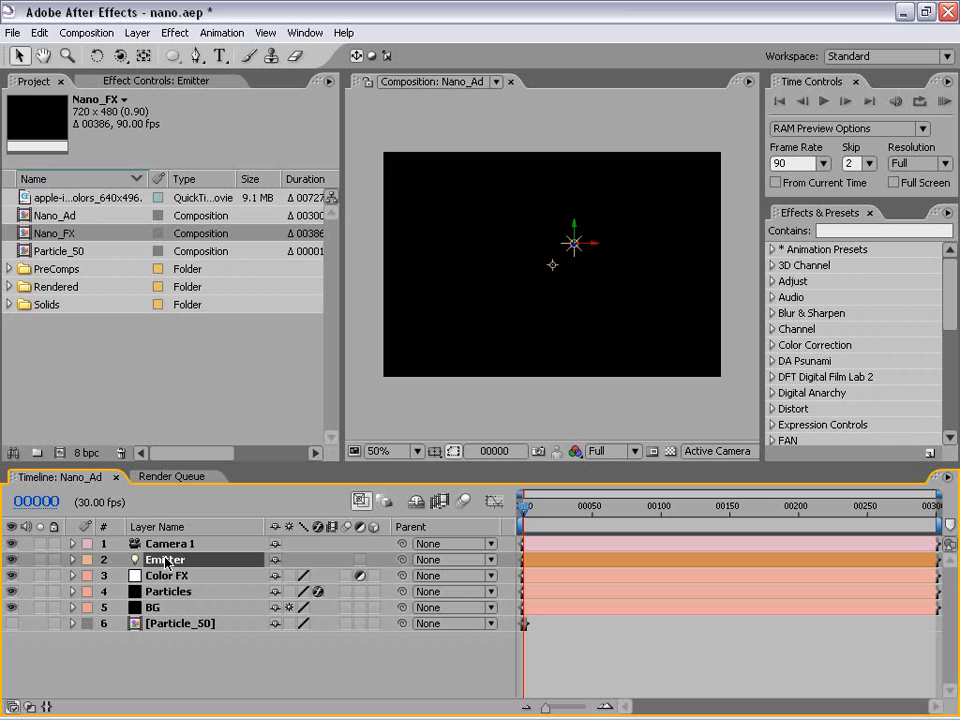
key("p")
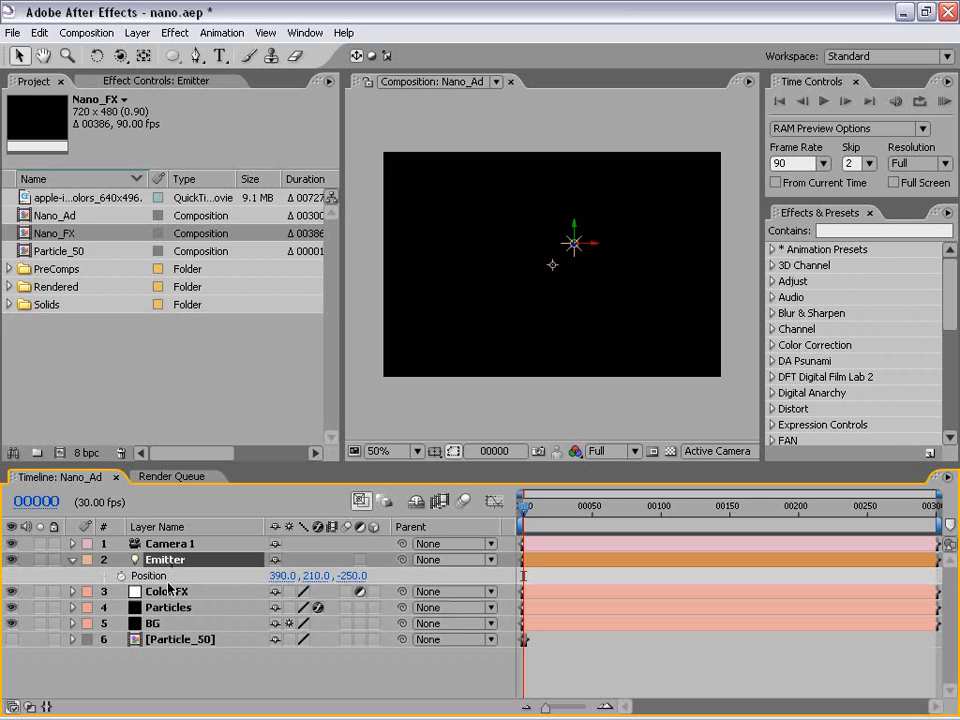
left_click(120, 576, "alt")
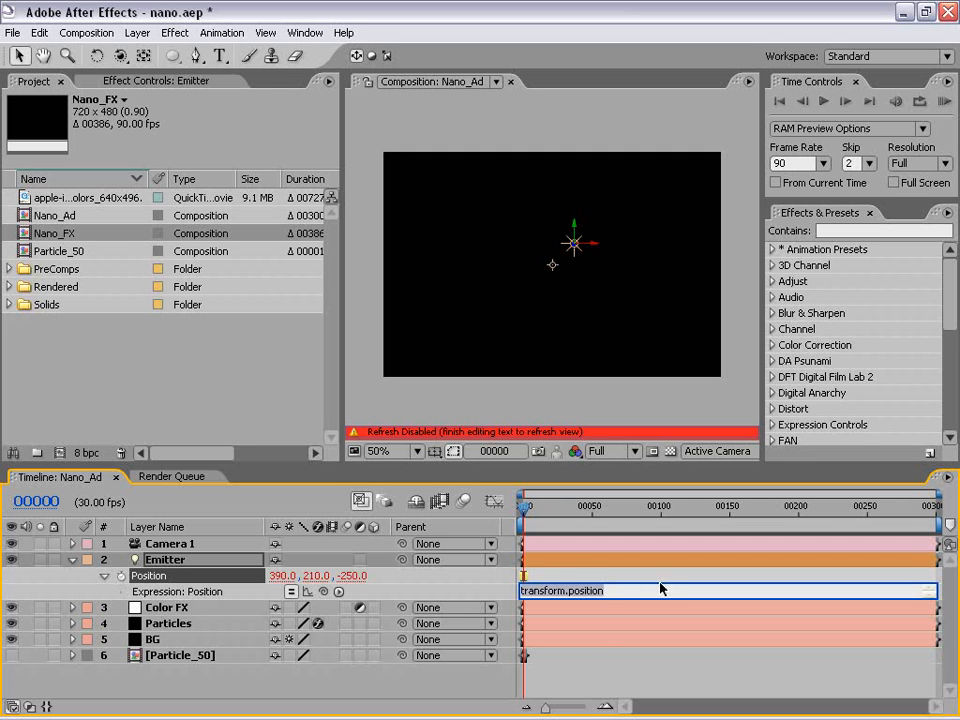
type("wiggle(.5,100")
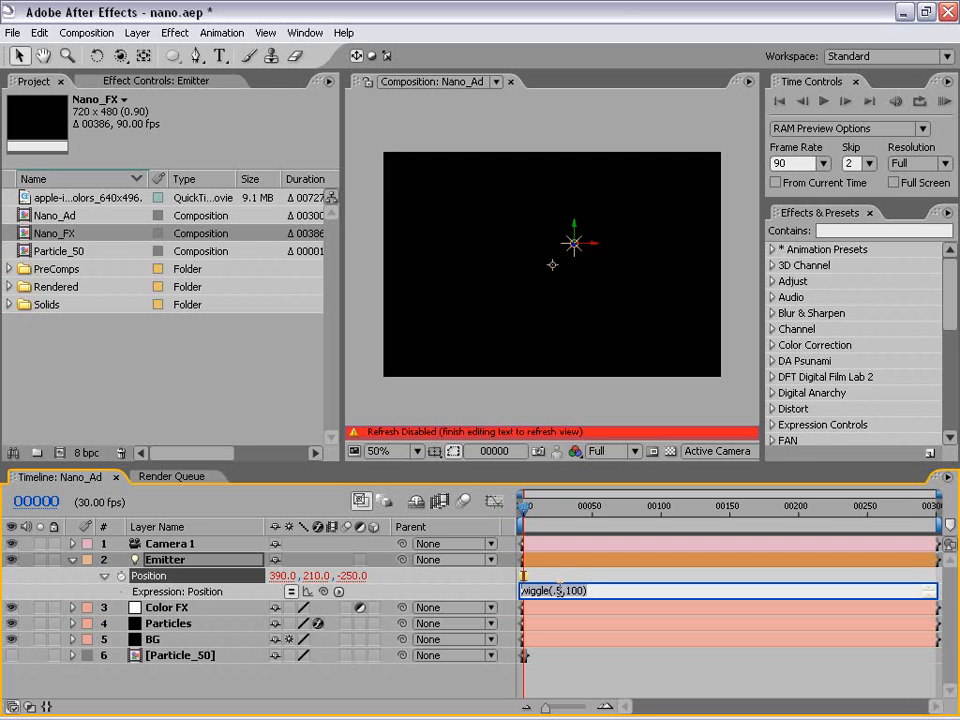
left_click_drag(606, 588, 507, 587)
left_click(608, 589)
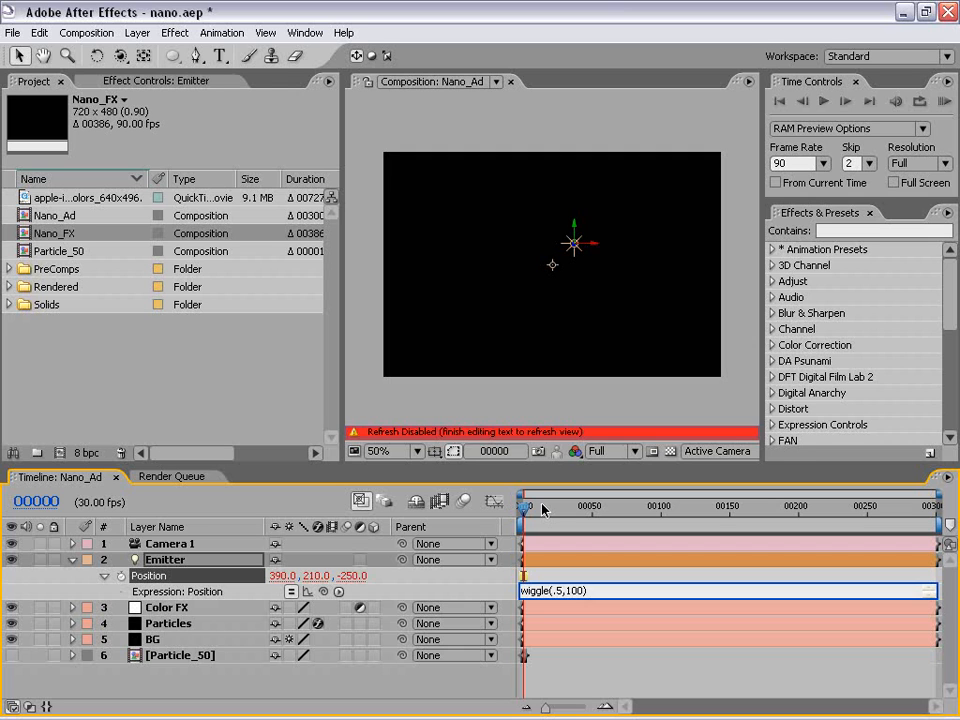
key("KP_Enter")
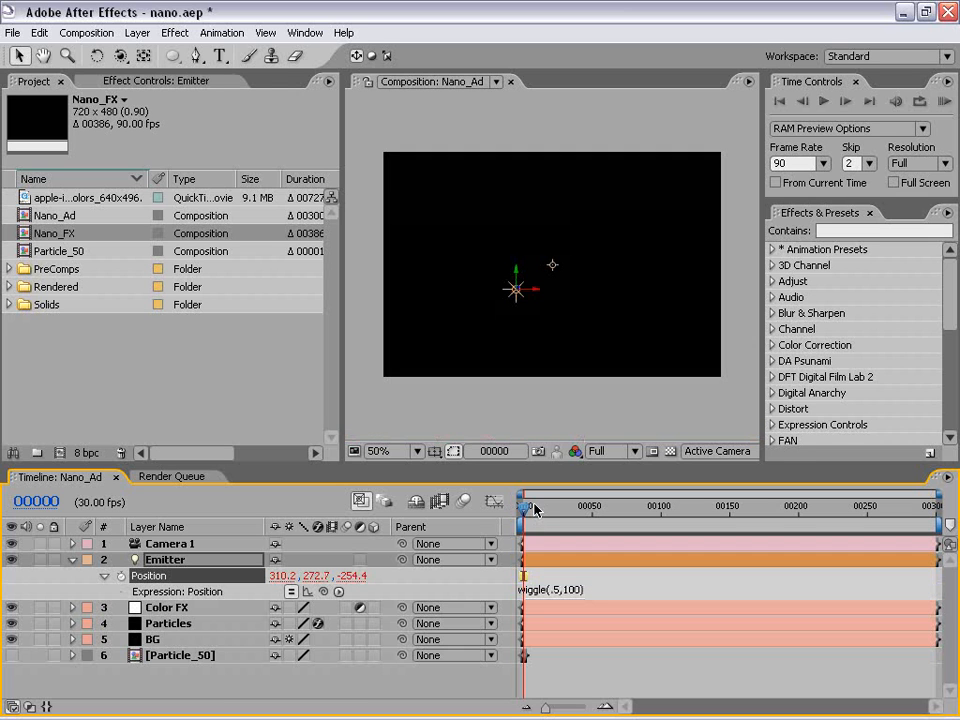
Solo the Emitter light with the other layers hidden, and preview its wiggling motion
left_click(37, 560)
left_click(12, 544)
left_click_drag(11, 606, 15, 637)
key("KP_0")
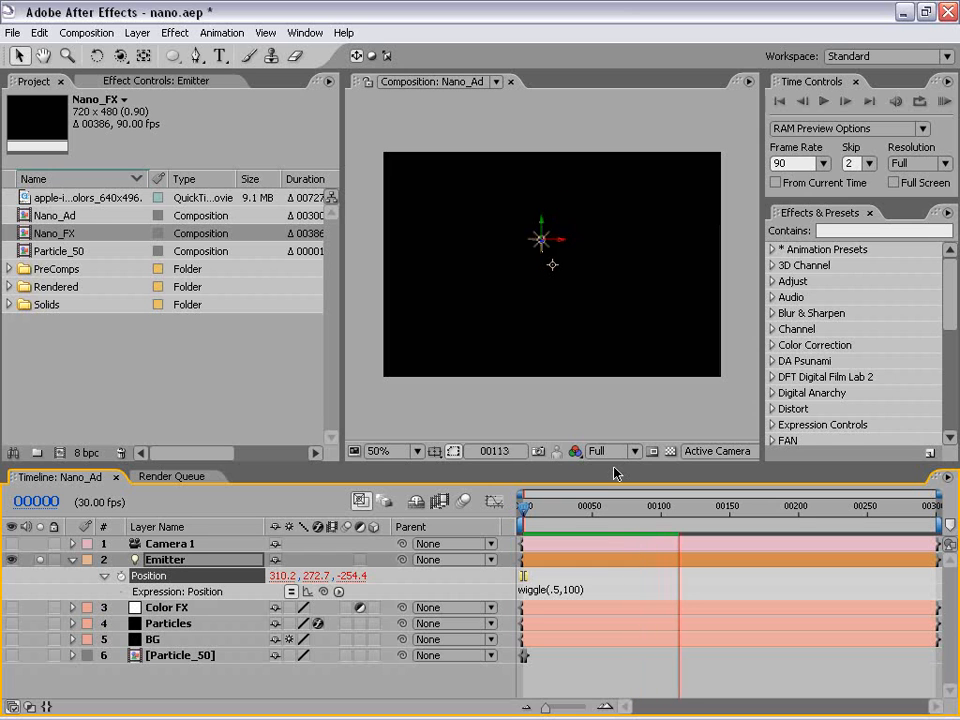
left_click(598, 518)
key("KP_0")
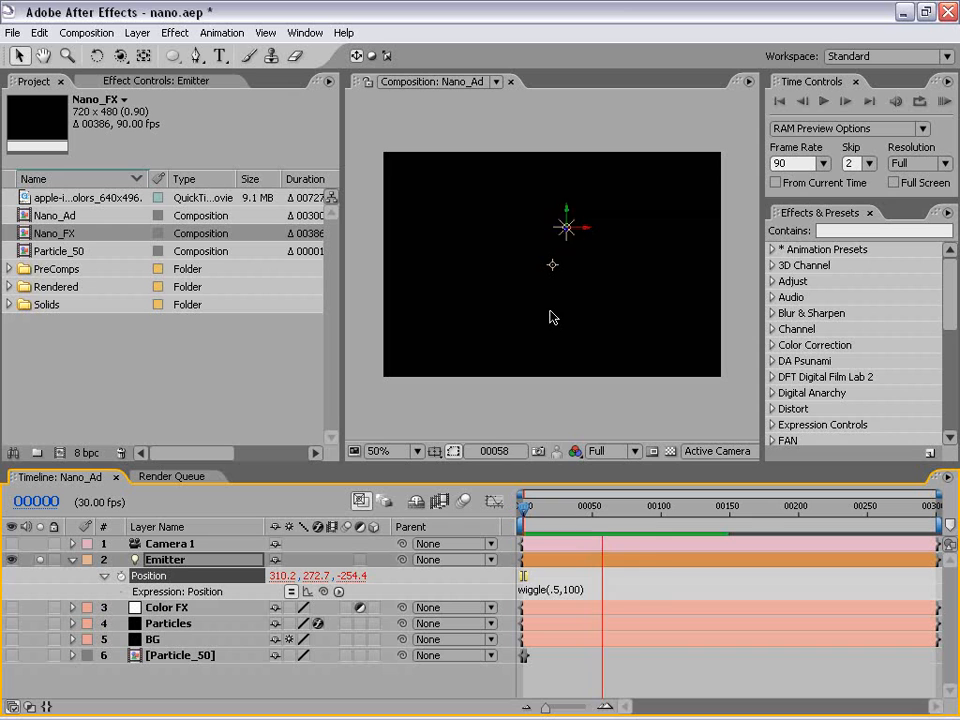
key("space")
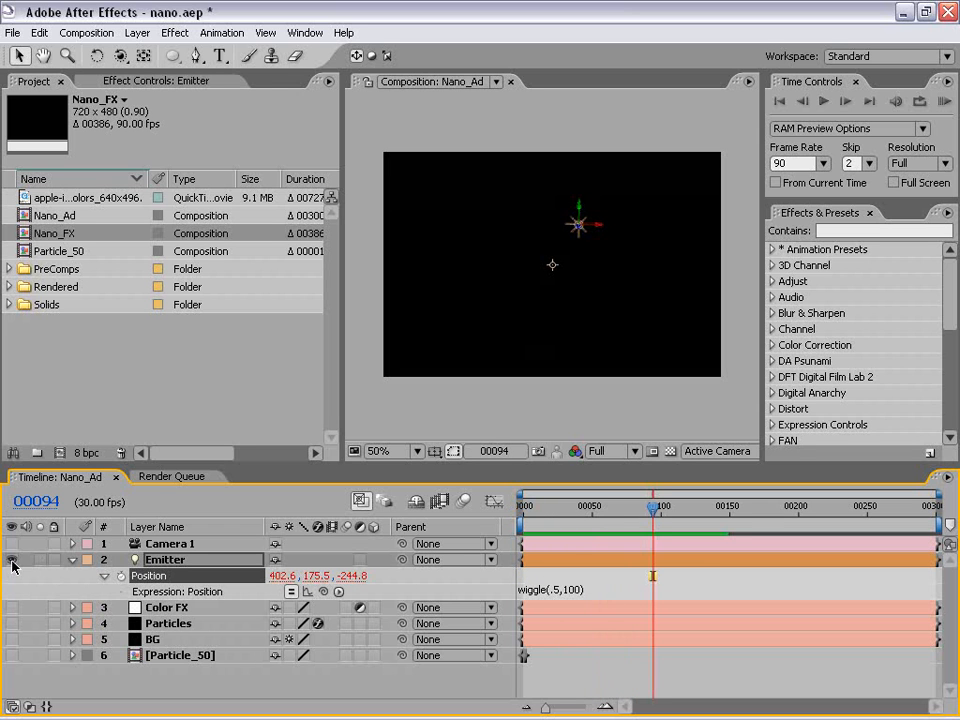
Show the Color FX, Particles and BG layers again, and preview the particle streak in an enlarged composition view
left_click_drag(12, 608, 12, 641)
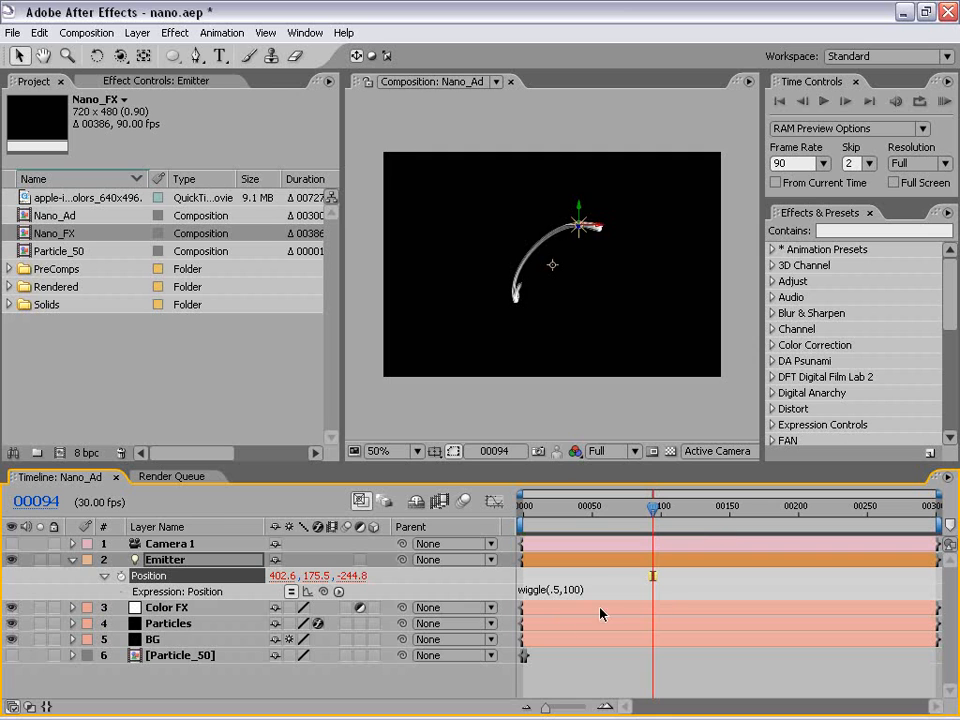
left_click(572, 656)
key("period")
key("period")
key("grave")
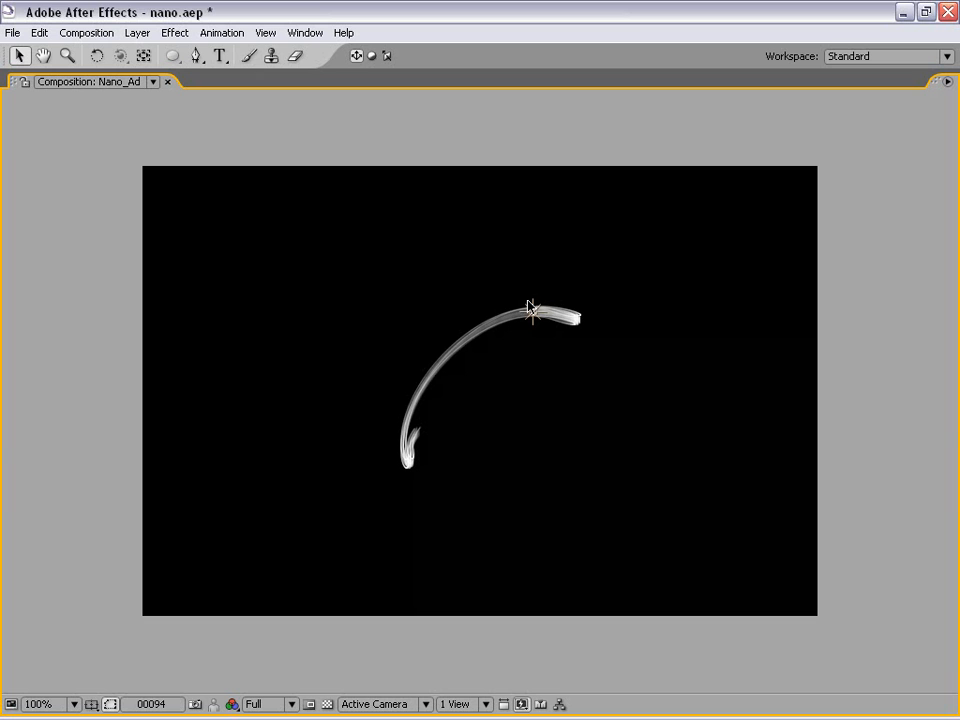
key("KP_0")
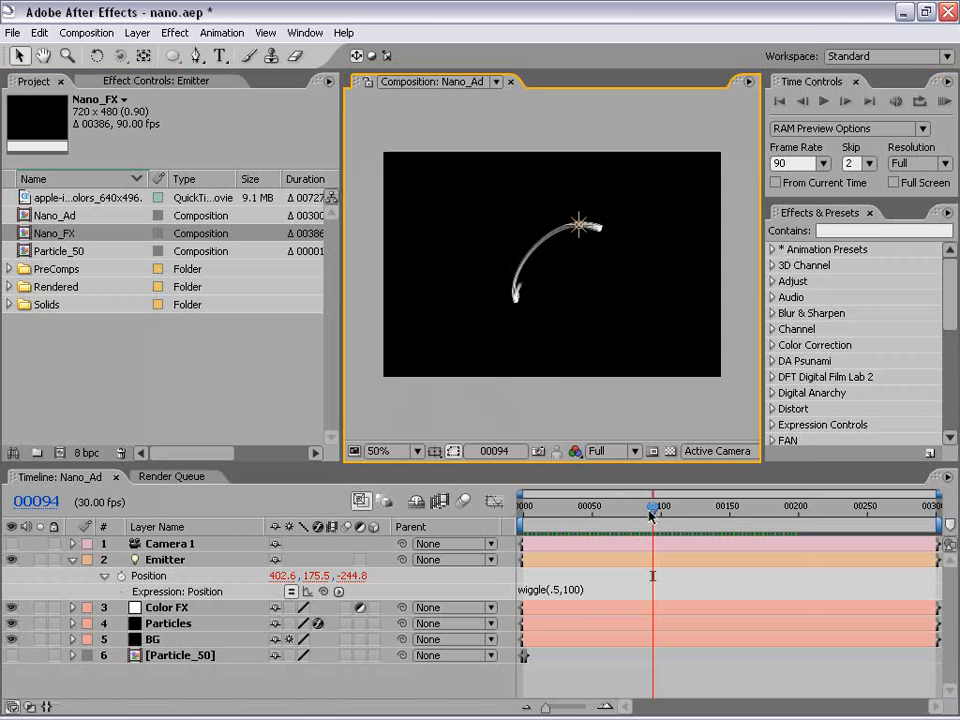
Set the Particles layer's particle life to 15 seconds and move the current time to frame 209
left_click_drag(650, 510, 864, 510)
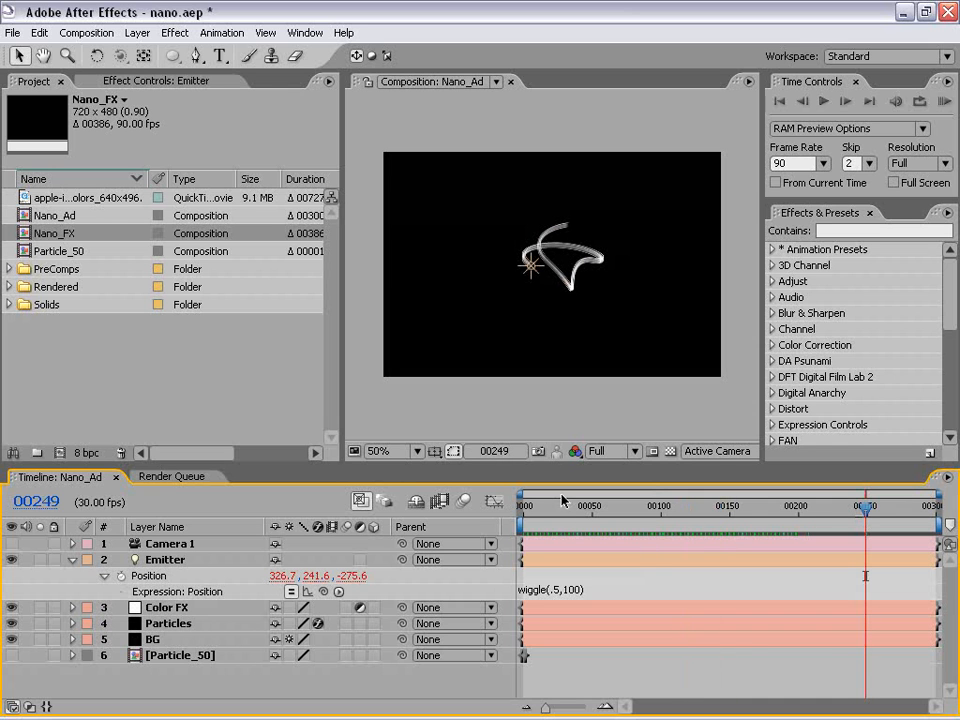
left_click(170, 626)
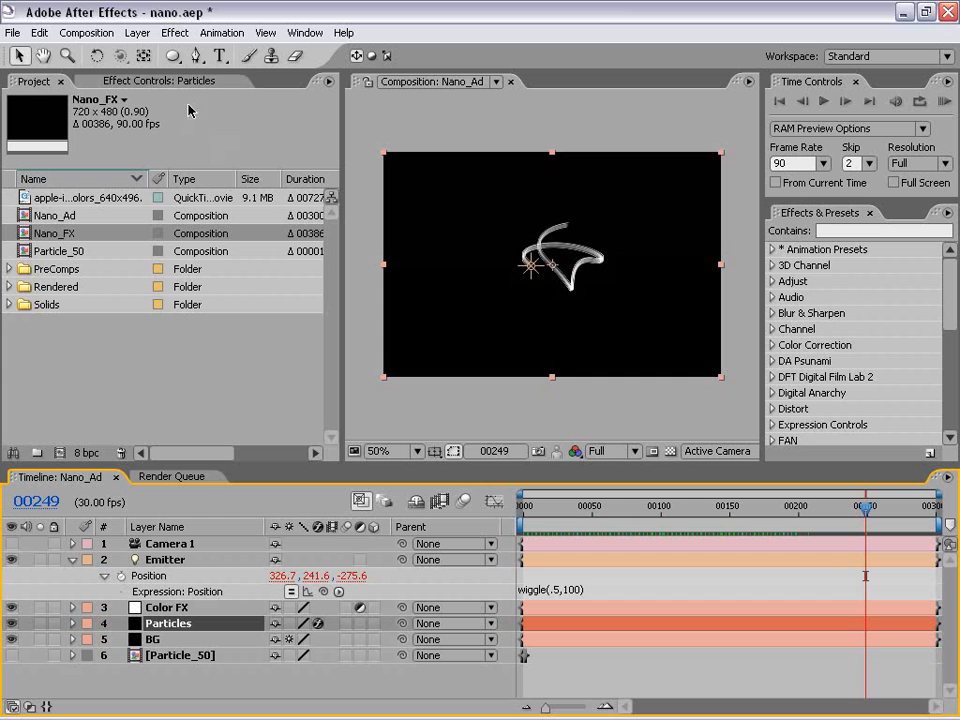
left_click(142, 80)
scroll(330, 250, "down", 3)
left_click_drag(330, 250, 330, 313)
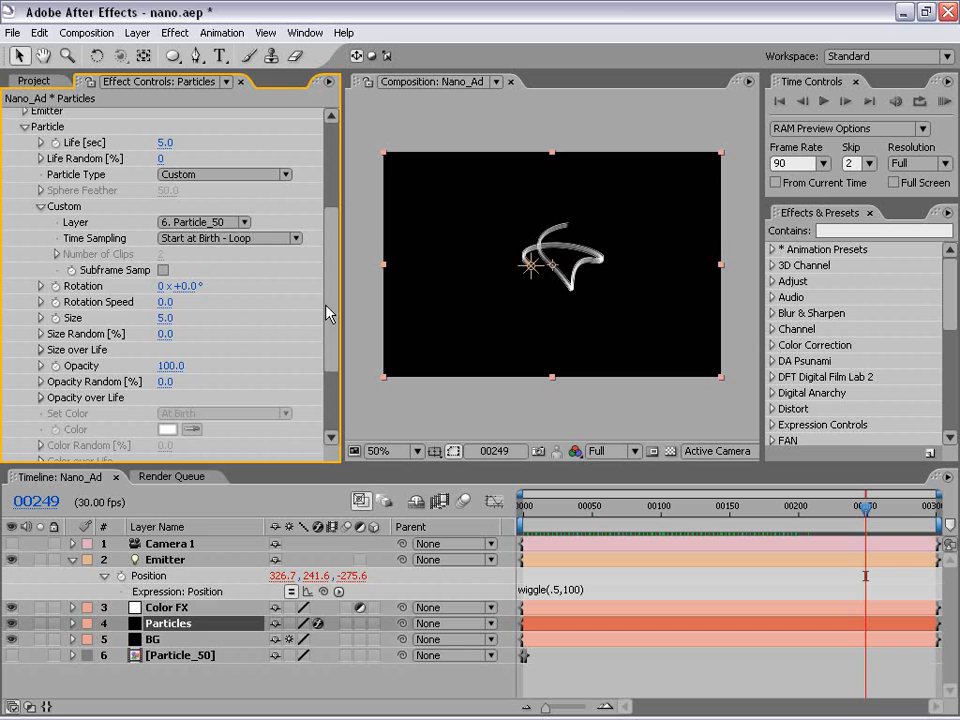
left_click(166, 142)
type("5")
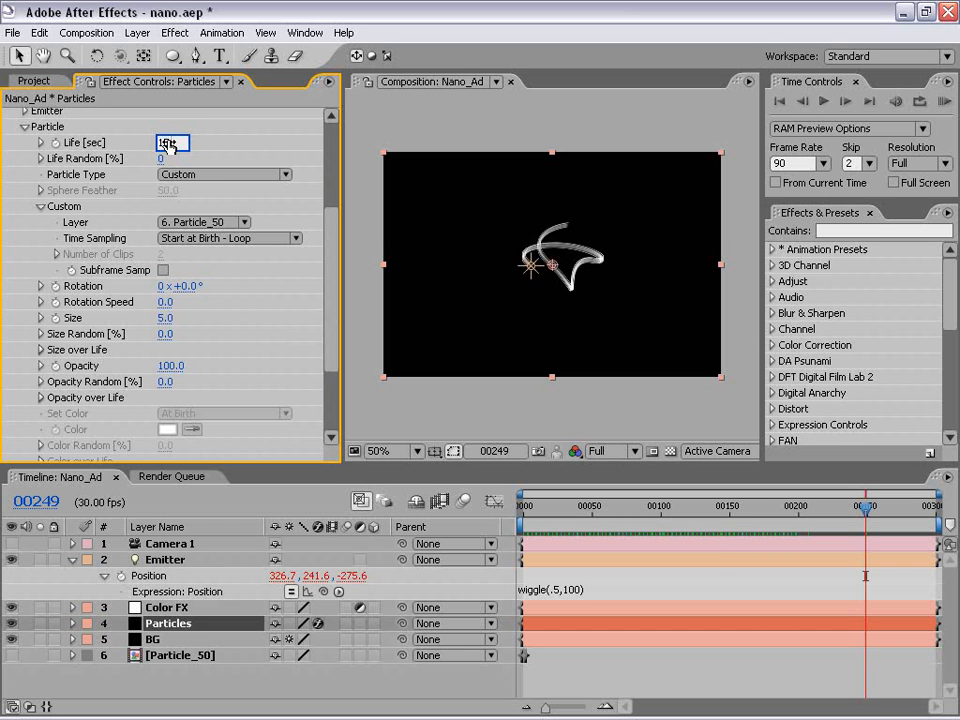
key("Return")
left_click_drag(855, 512, 808, 514)
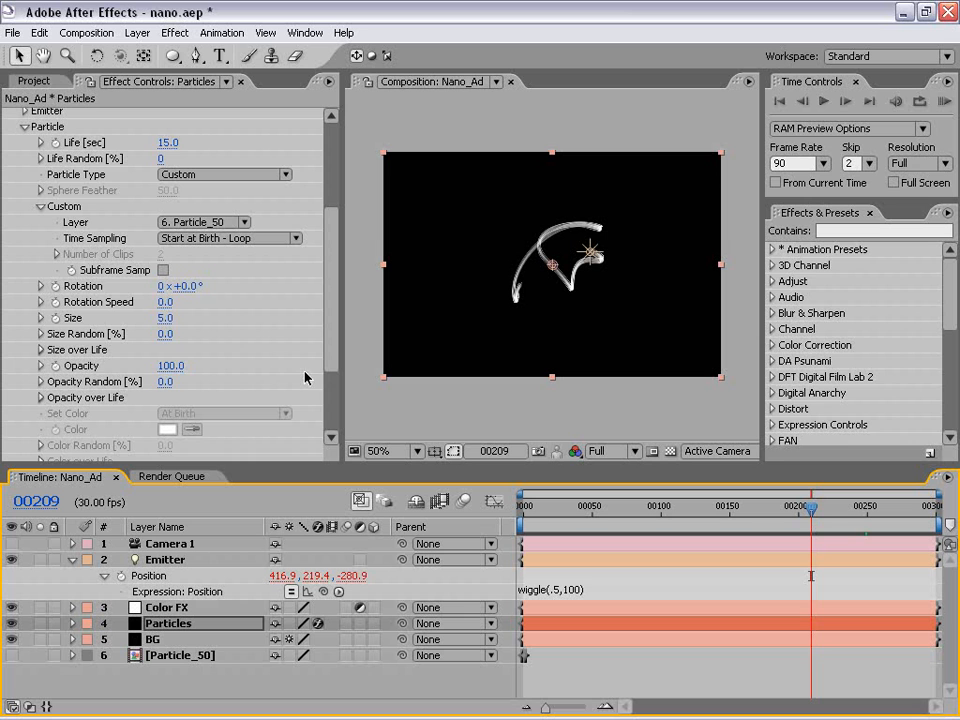
Set the particle opacity in the Particles layer's Particular effect to 50, keeping the particle size at 5
left_click_drag(330, 255, 330, 283)
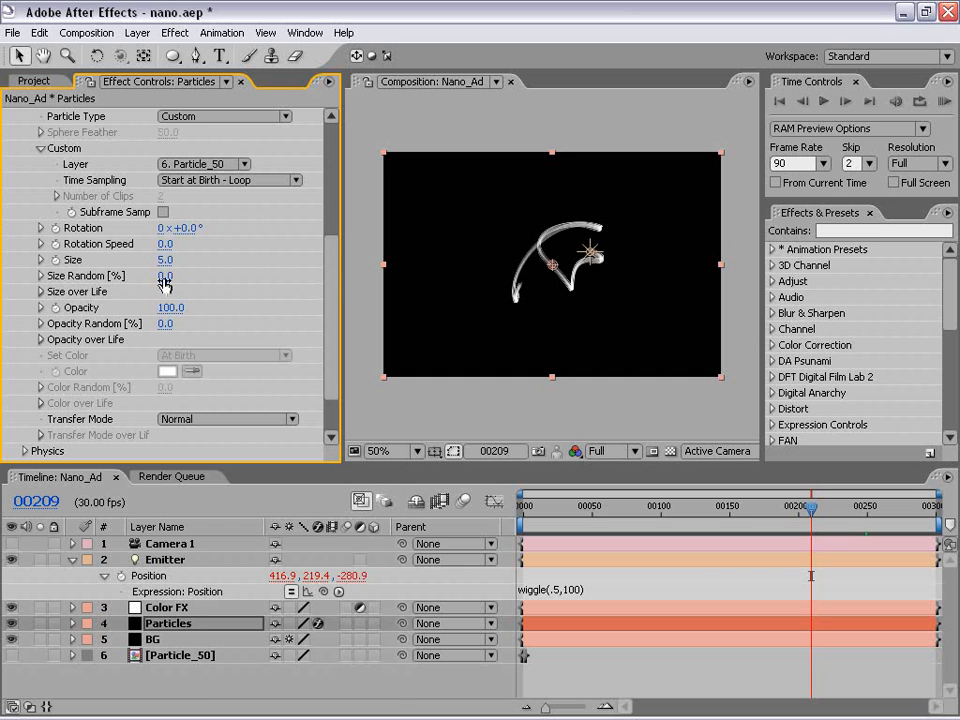
mouse_move(164, 260)
left_mouse_down()
mouse_move(190, 260)
mouse_move(161, 260)
left_mouse_up()
left_click(170, 307)
type("50")
key("Return")
Examine the streak's strands and bends up close at frame 209
key("period")
scroll(562, 297, "up", 1)
scroll(562, 297, "down", 1)
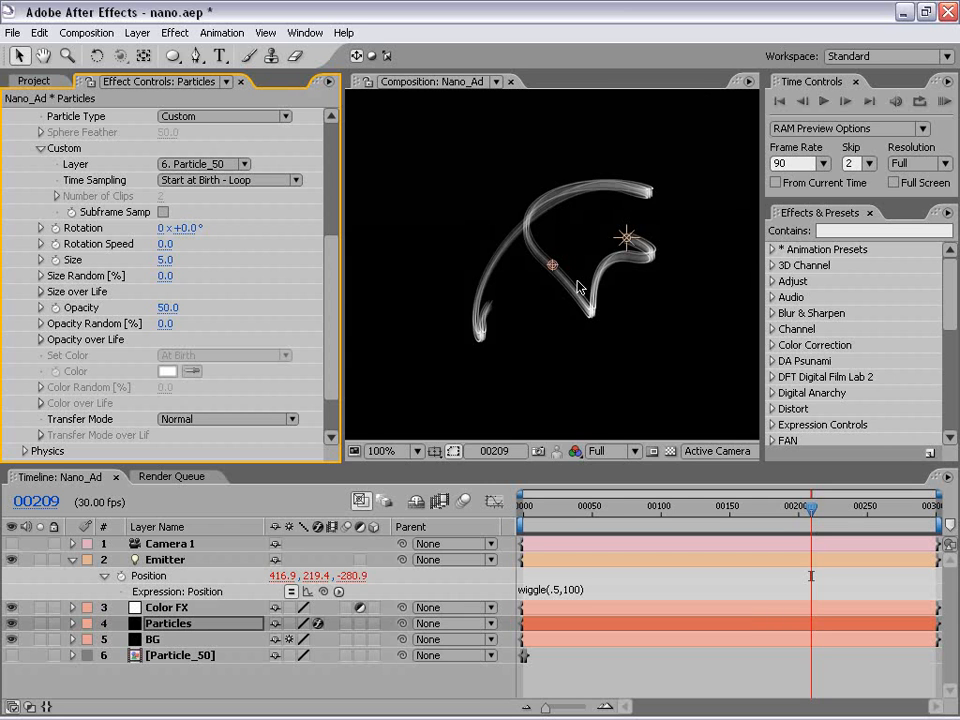
scroll(585, 290, "up", 1)
left_click_drag(591, 369, 567, 327)
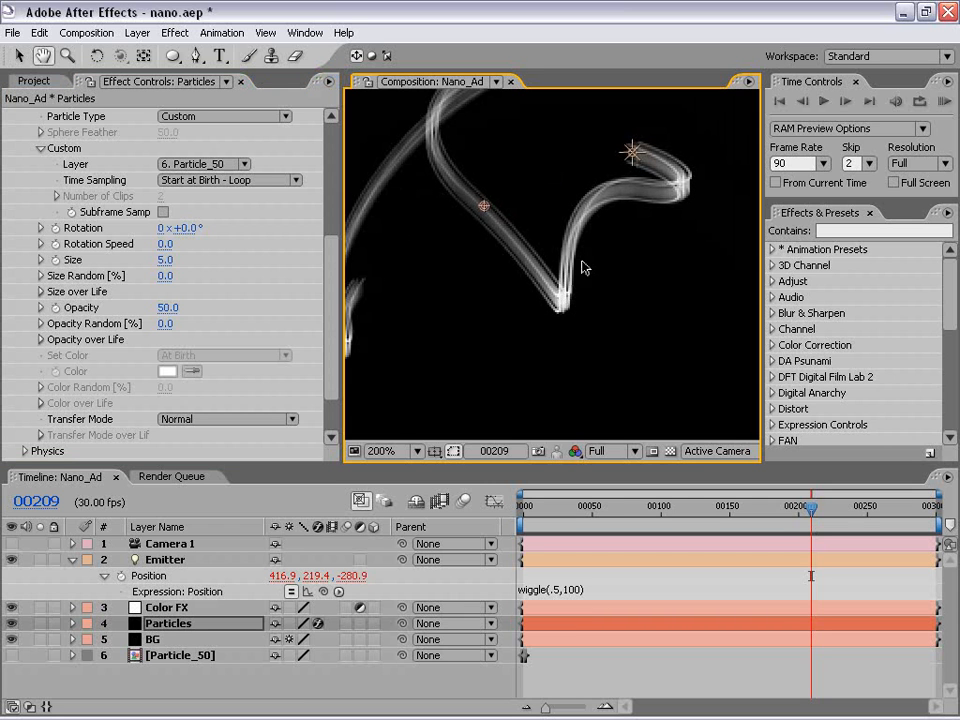
scroll(560, 280, "down", 1)
left_click_drag(554, 222, 566, 245)
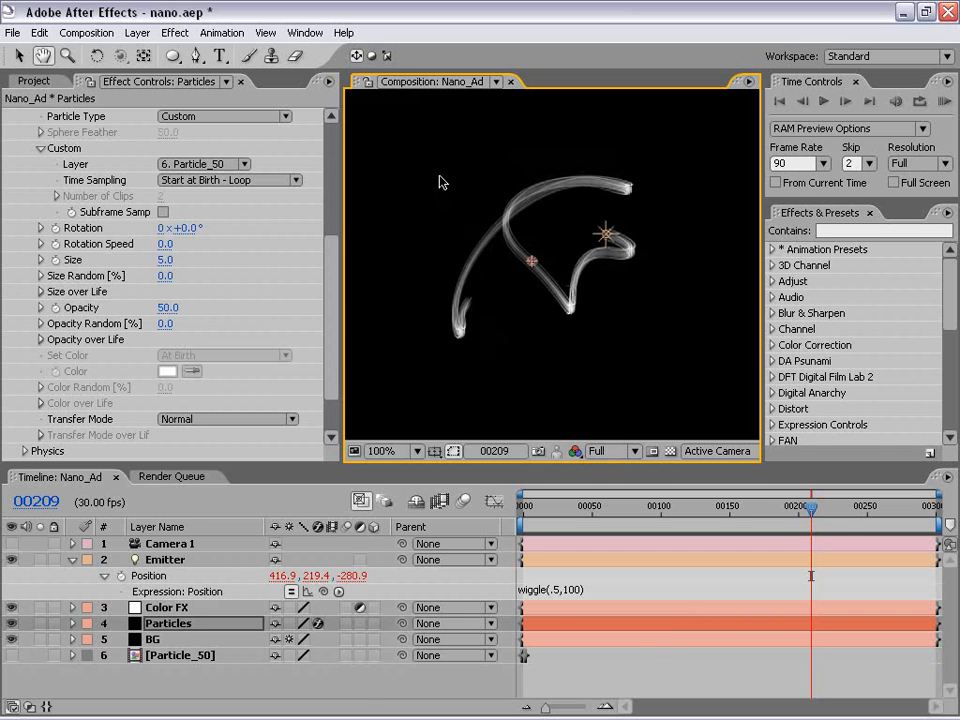
left_click(568, 690)
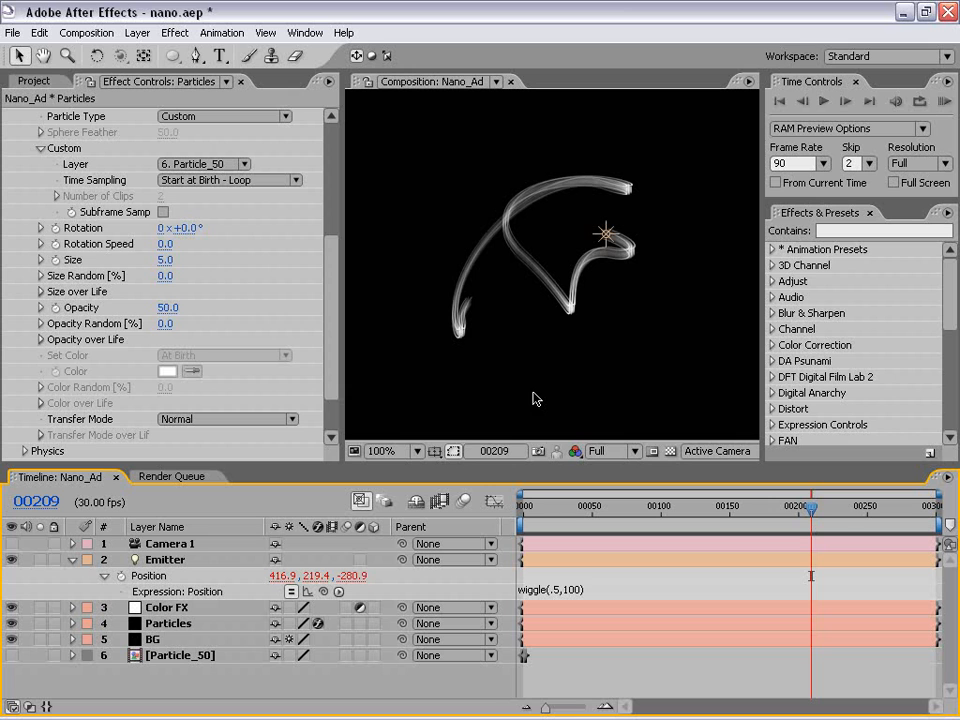
scroll(310, 302, "down", 2)
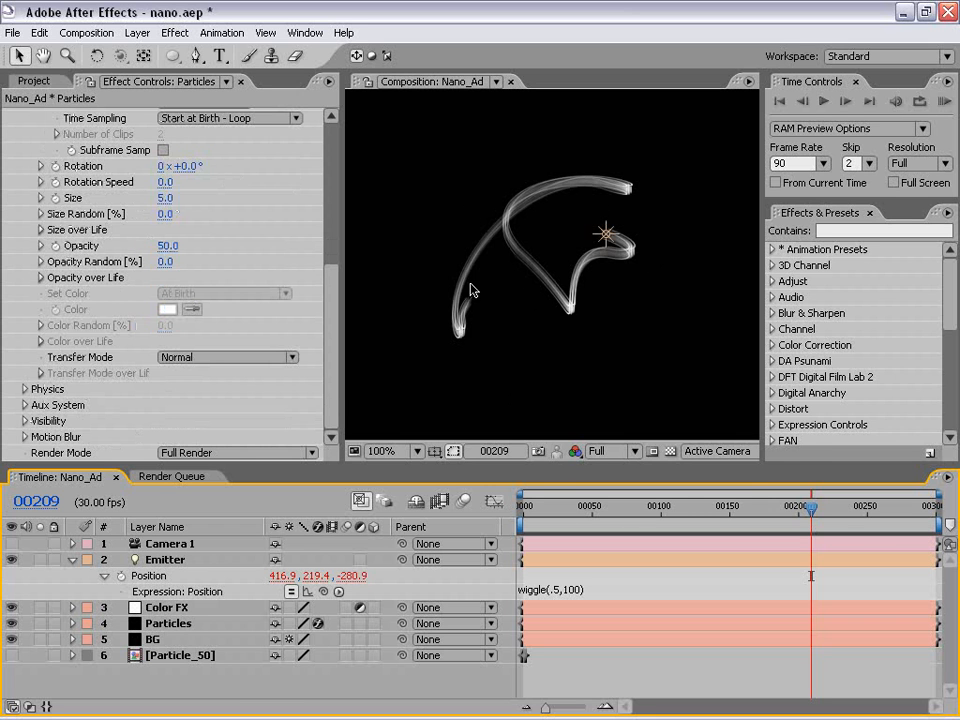
Apply Hue/Saturation to the Color FX layer with Colorize on, colorize hue 198° and colorize saturation 43
left_click(147, 609)
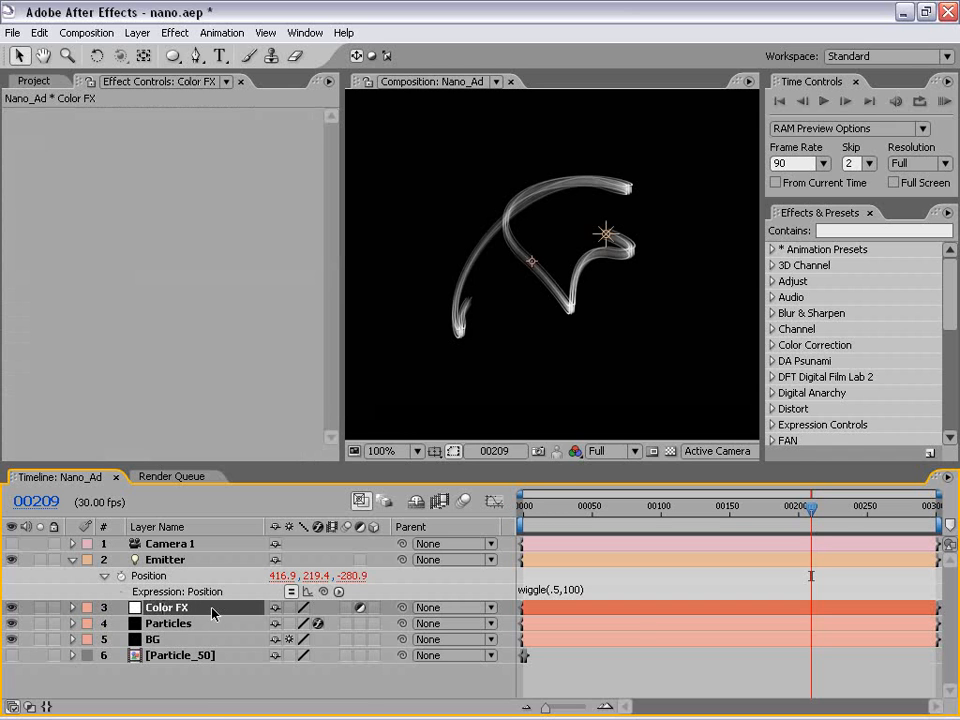
left_click(175, 33)
mouse_move(216, 189)
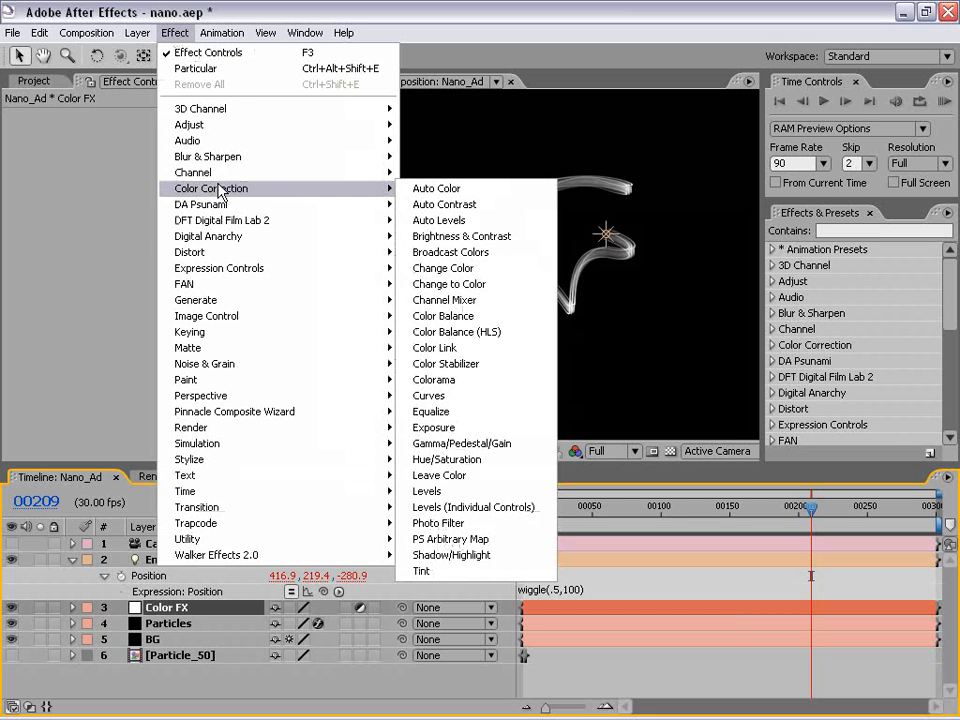
left_click(472, 459)
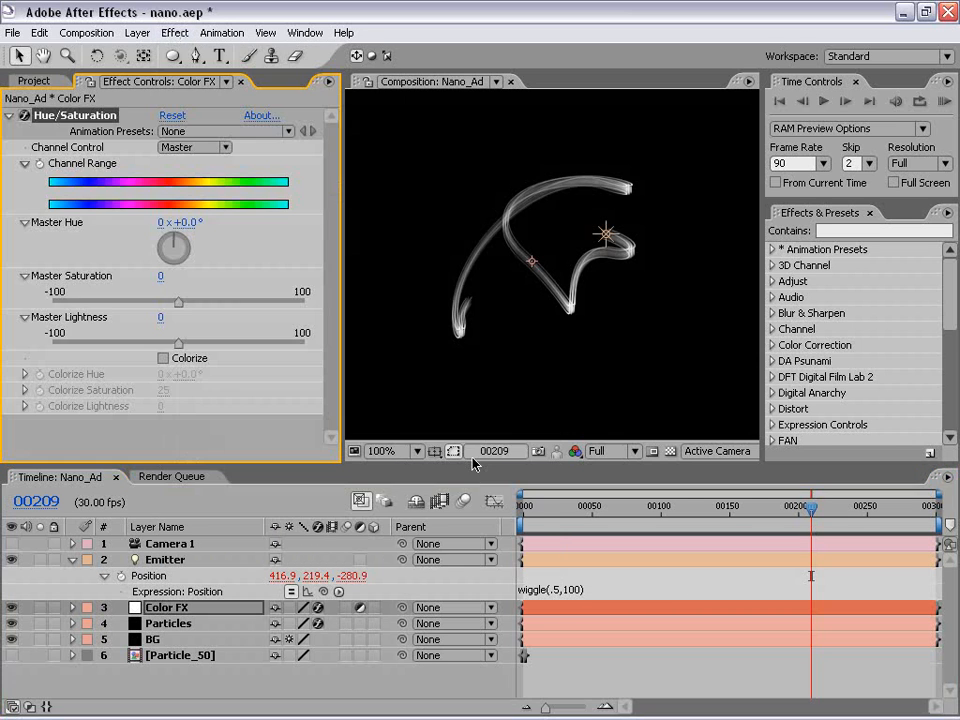
left_click(163, 358)
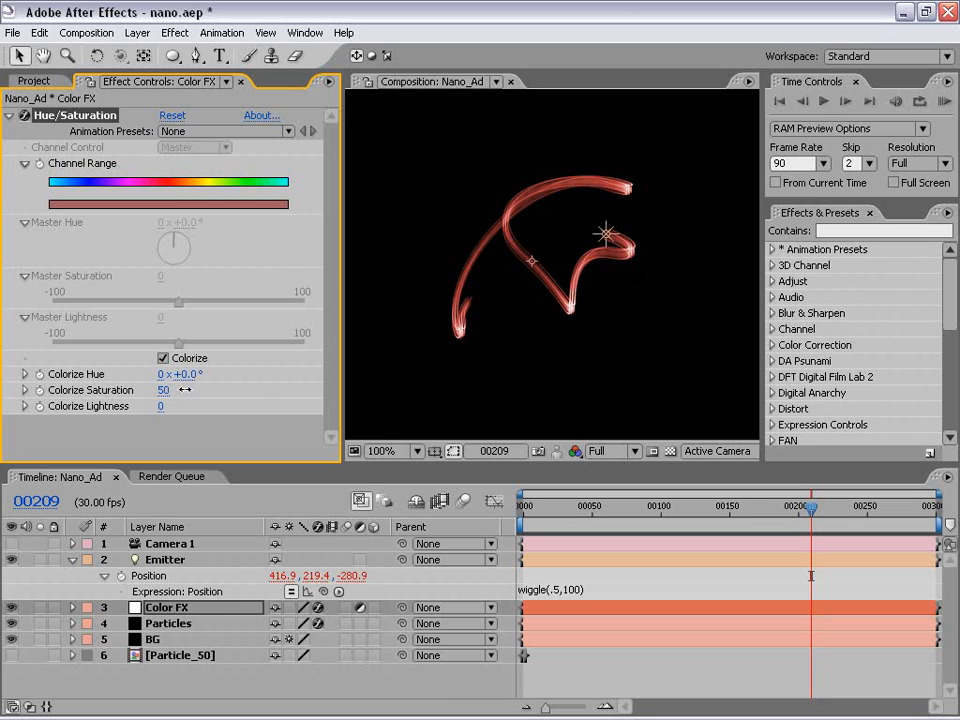
scroll(630, 284, "up", 1)
scroll(519, 313, "down", 1)
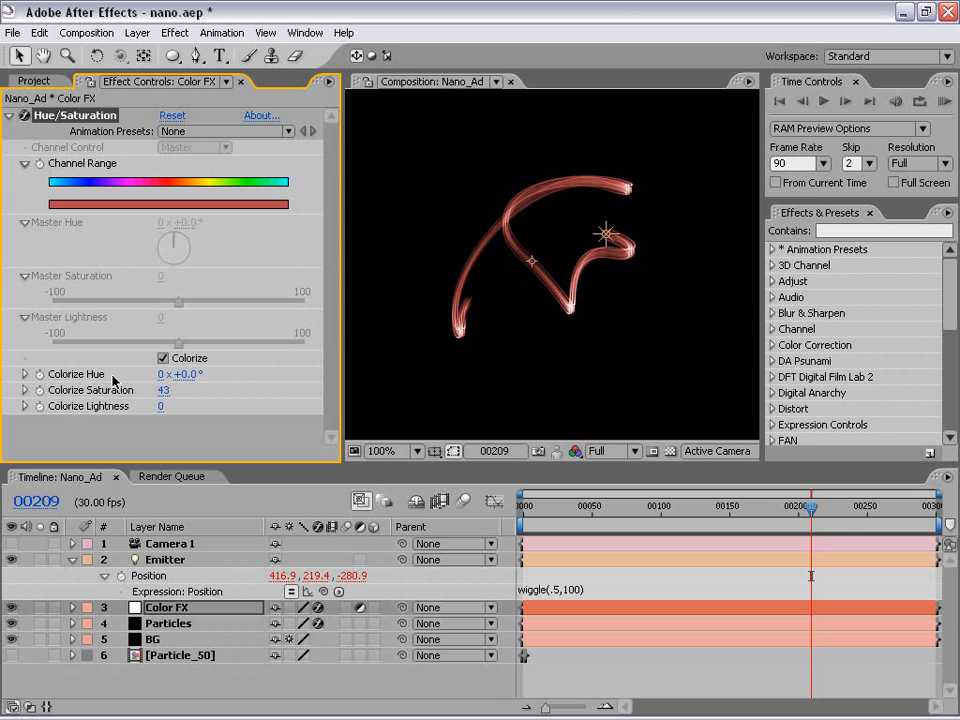
left_click_drag(186, 375, 347, 368)
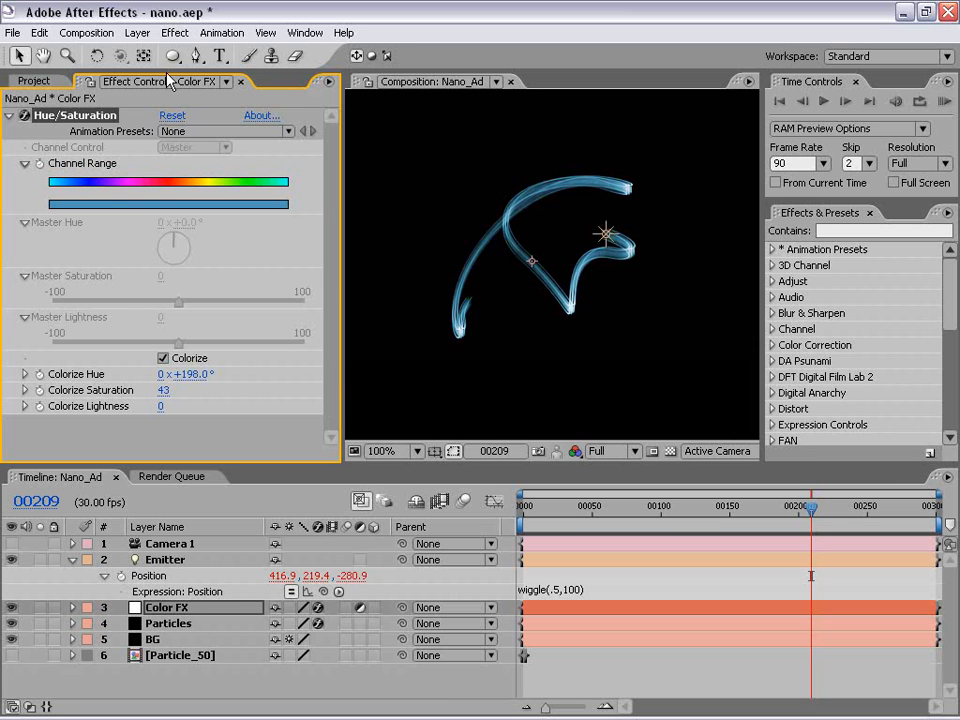
Add a Glow effect to the Color FX layer with a glow radius of 36 and an intensity of 2.4
left_click(175, 35)
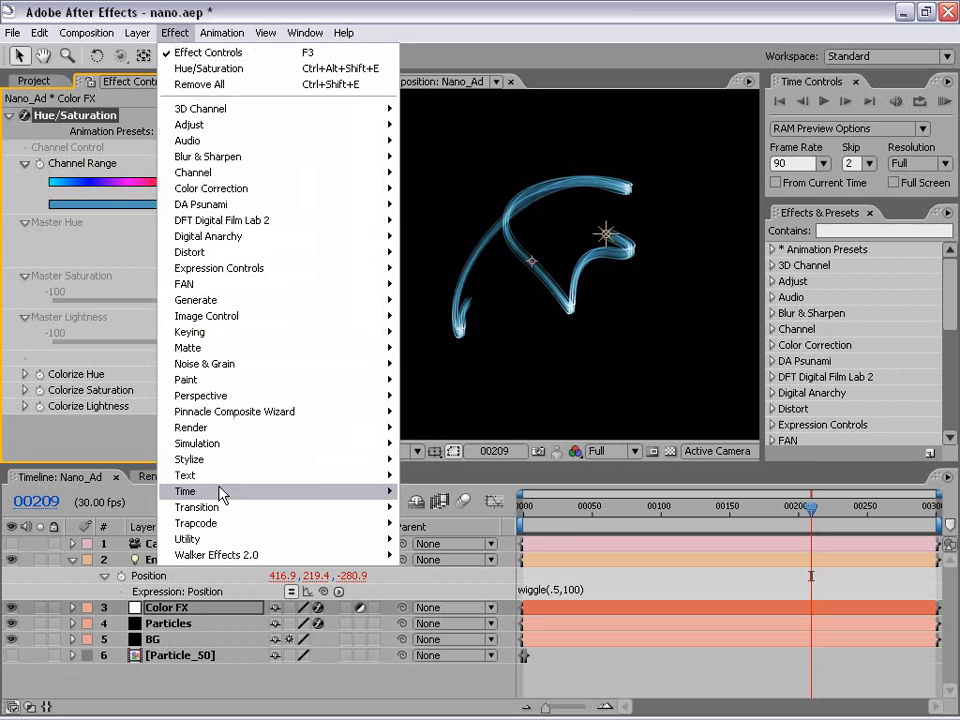
mouse_move(192, 459)
left_click(428, 332)
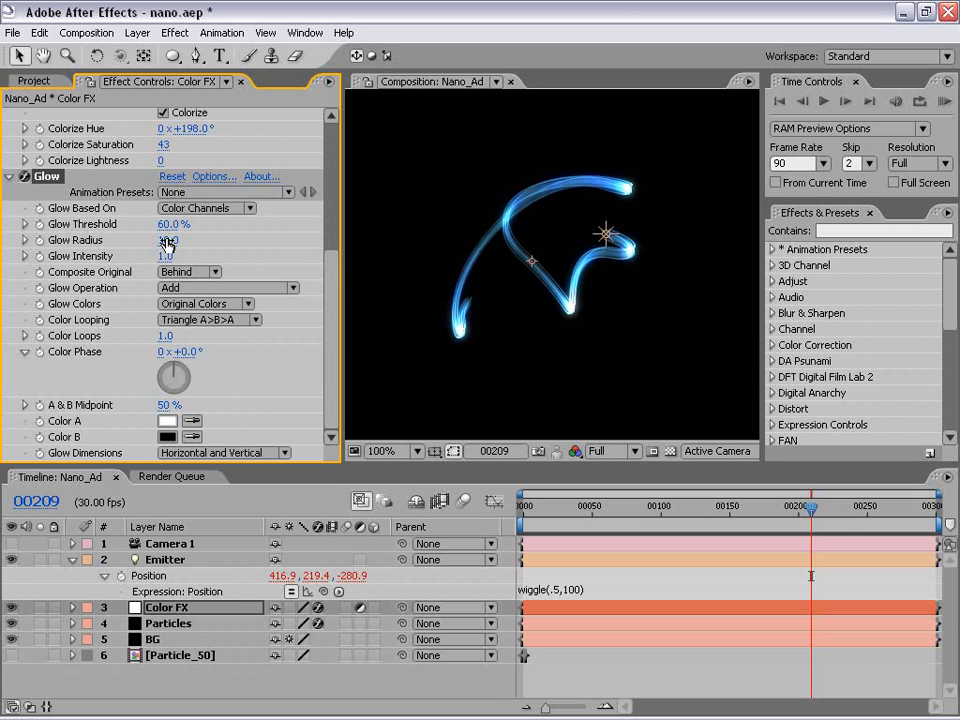
left_click_drag(167, 240, 347, 253)
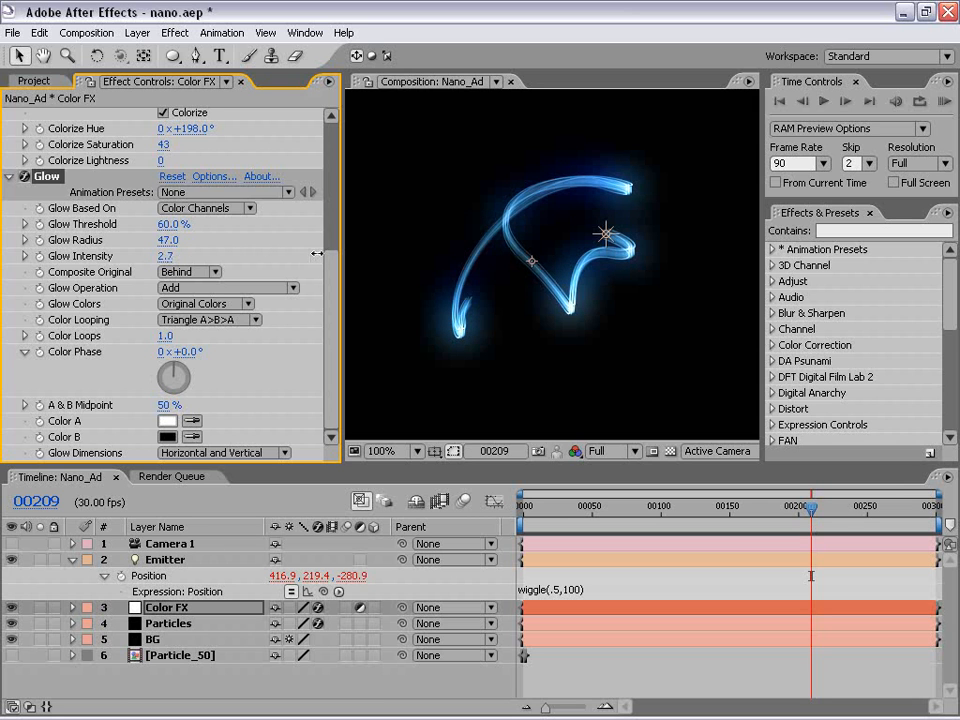
mouse_move(167, 240)
left_mouse_down()
mouse_move(187, 240)
mouse_move(160, 241)
left_mouse_up()
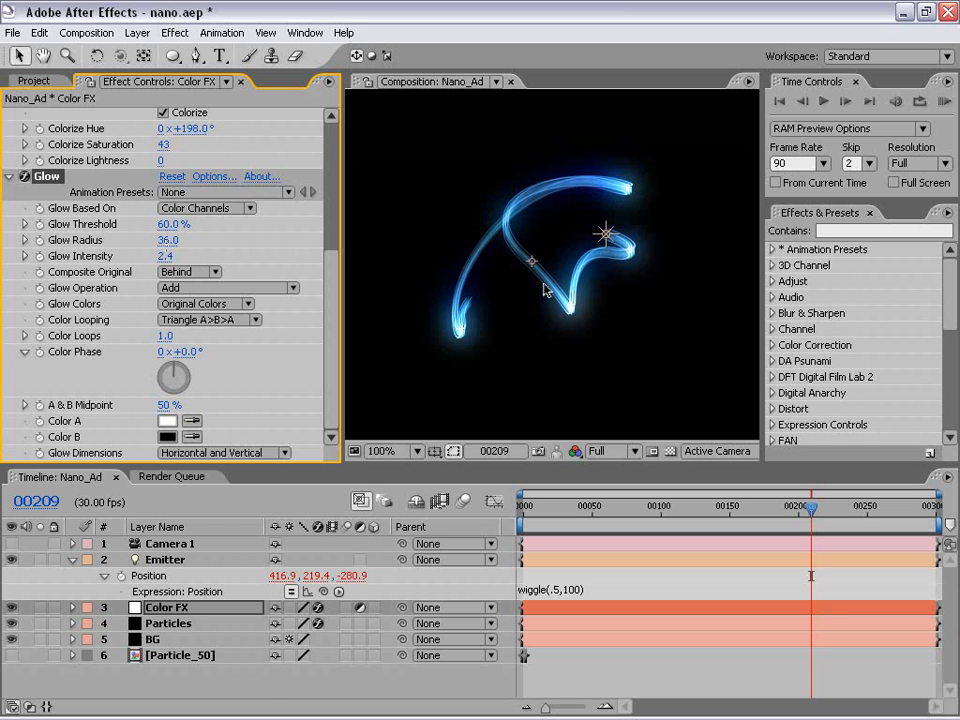
Set the glow threshold of the Color FX layer's Glow effect to 90%
left_click(172, 224)
type("90")
key("Return")
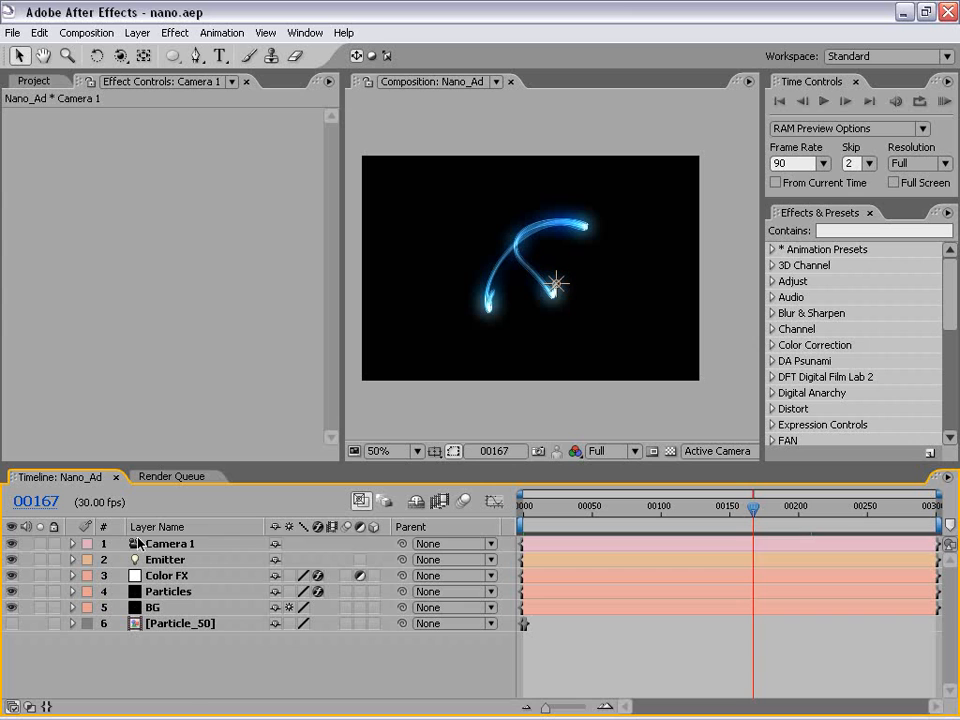
Reveal Camera 1's Position and Point of Interest properties together in the timeline
left_click(138, 541)
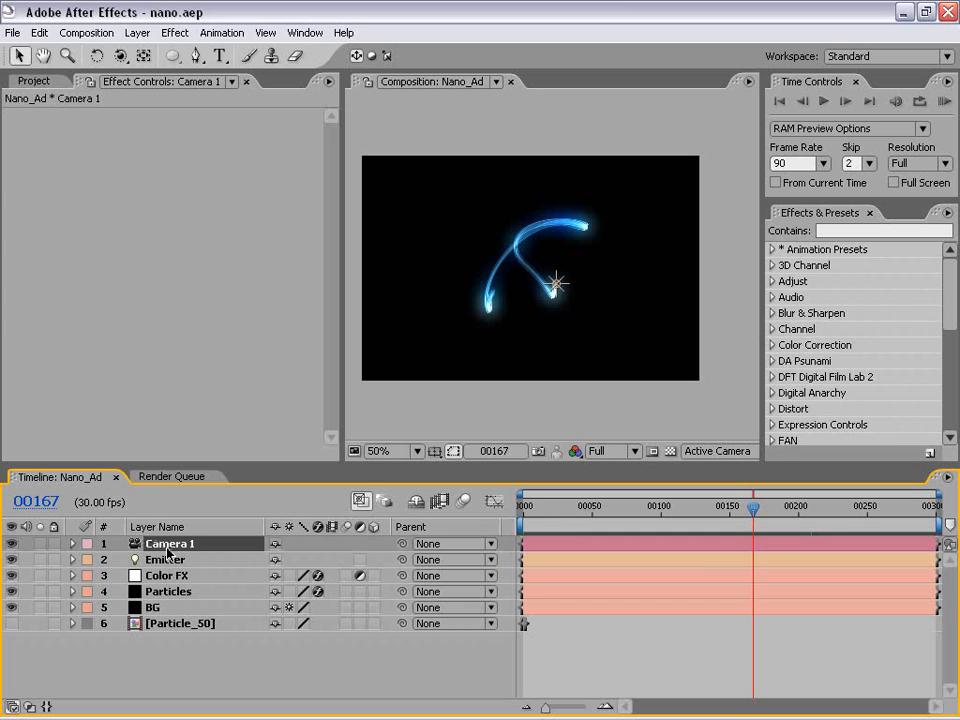
key("p")
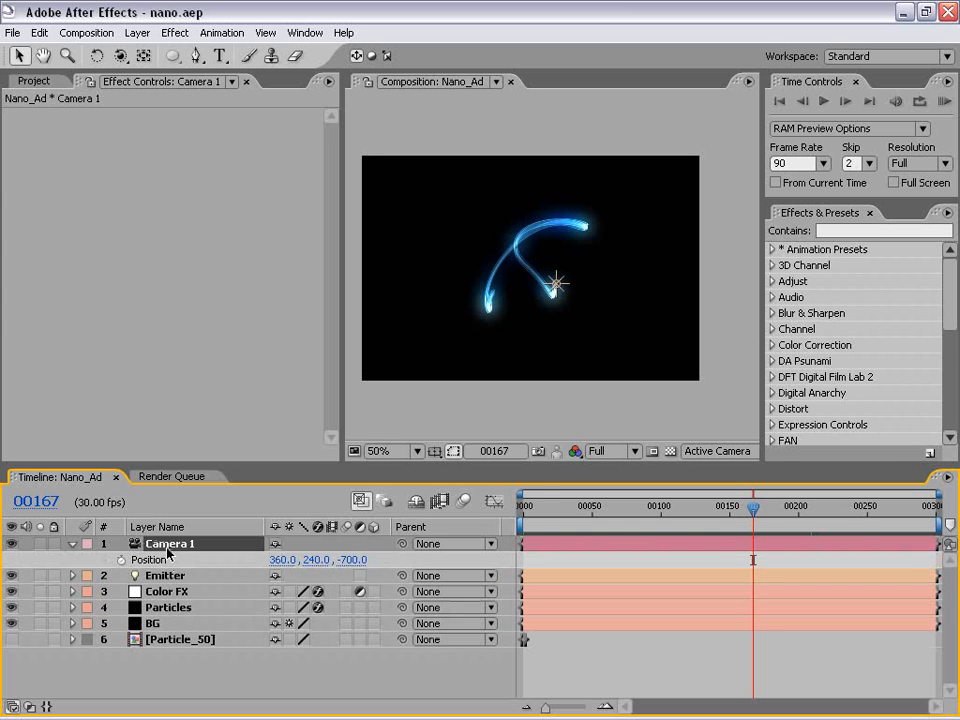
key("shift+a")
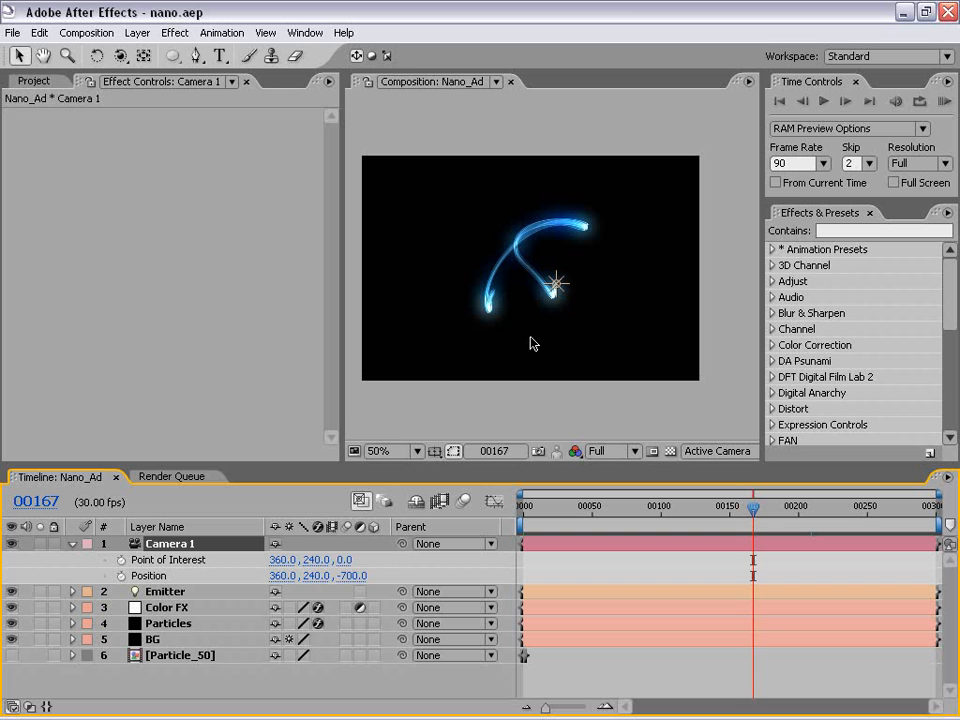
Track Camera 1 in along Z to position 360, 240, -480 with its point of interest at Z 220
left_click(120, 57)
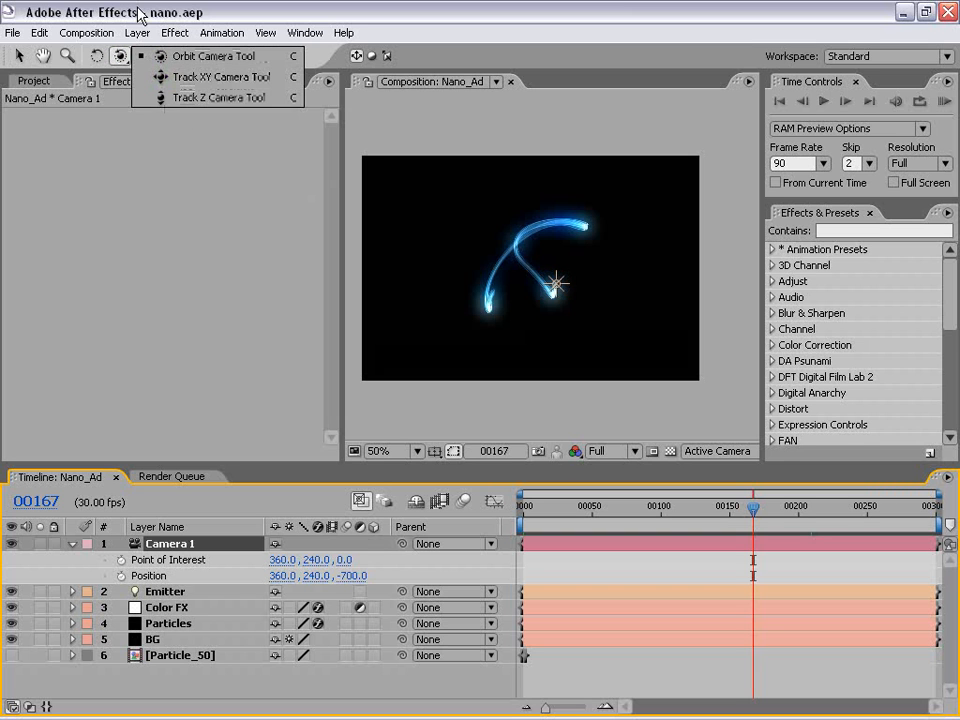
left_click(121, 59)
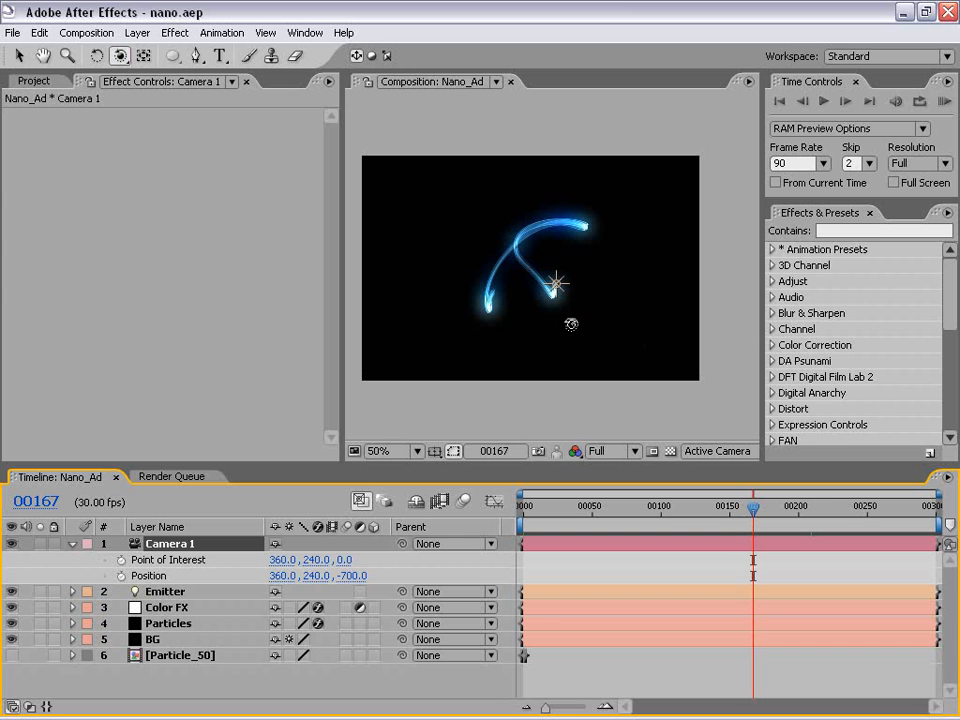
left_click(120, 57)
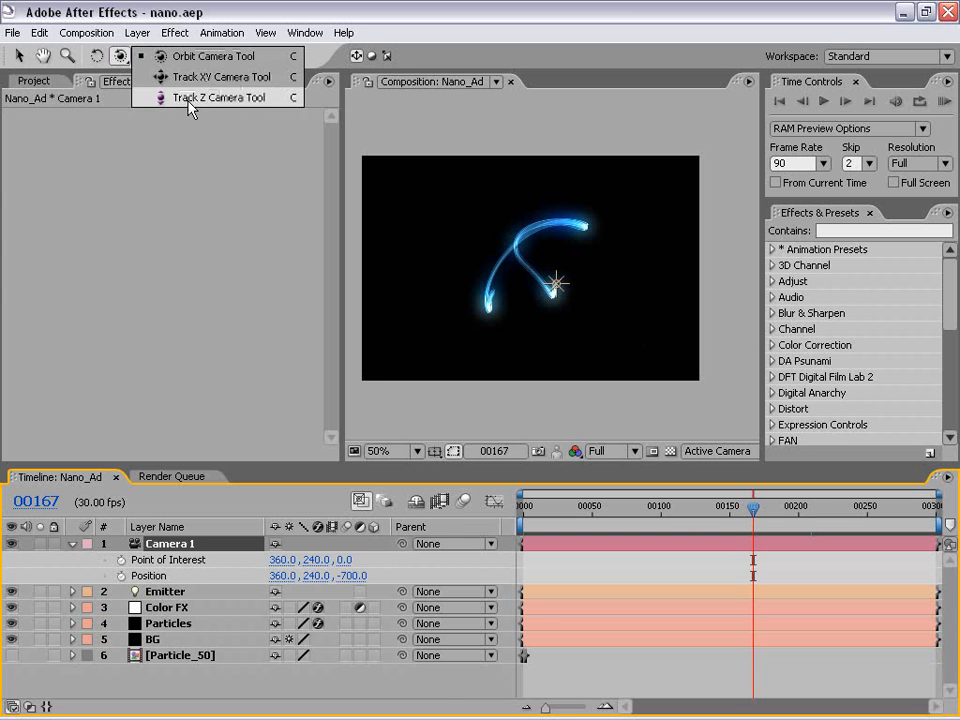
left_click(176, 98)
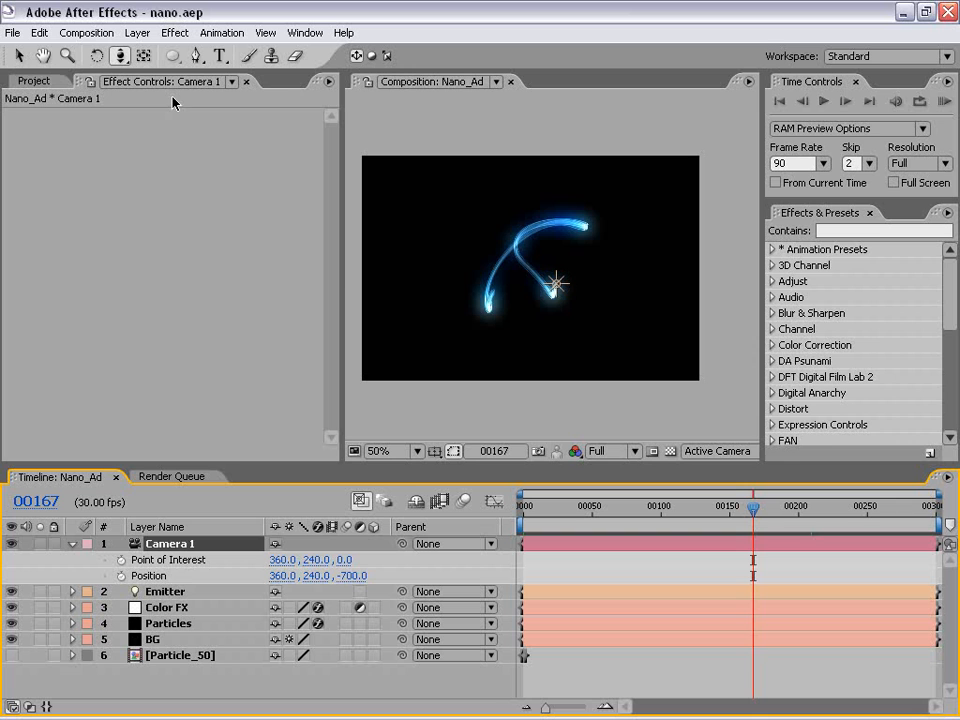
left_click_drag(534, 302, 530, 247)
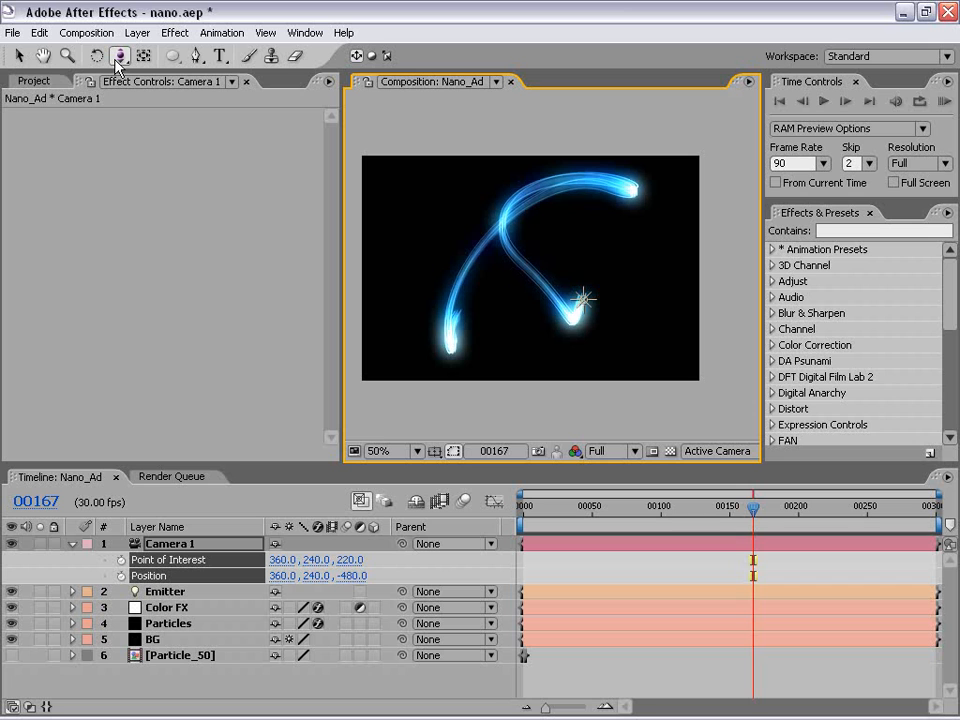
Try orbiting Camera 1 around its current point of interest and undo the orbit
left_click_drag(120, 62, 150, 55)
left_click_drag(530, 183, 530, 236)
key("ctrl+z")
key("v")
Widen the composition panel, recentre the frame in it and select the Emitter light
key("comma")
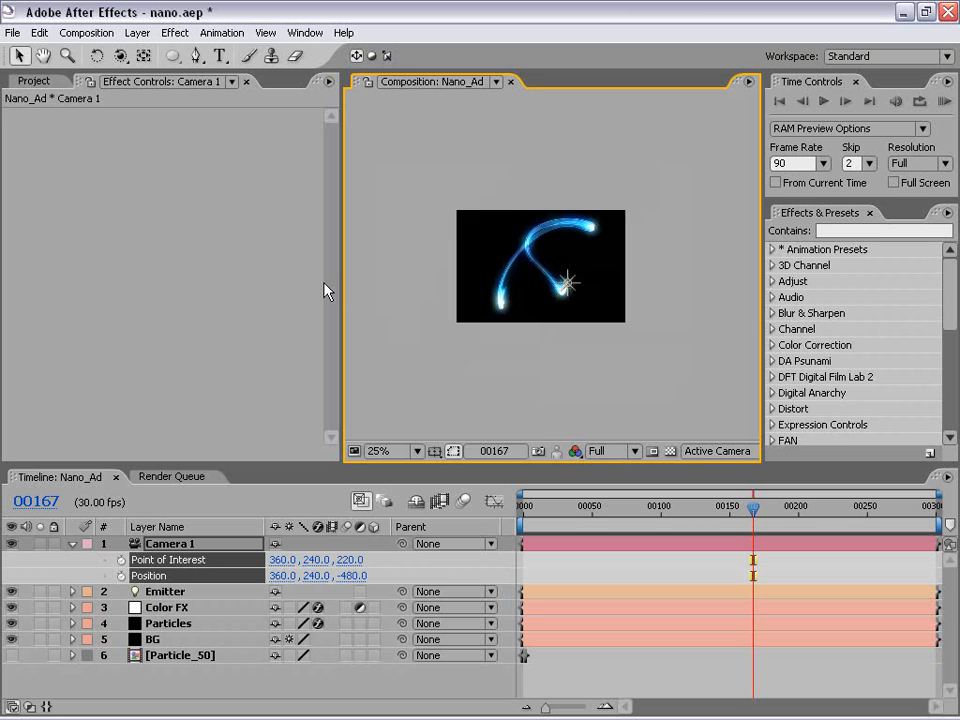
left_click_drag(341, 290, 238, 290)
key("period")
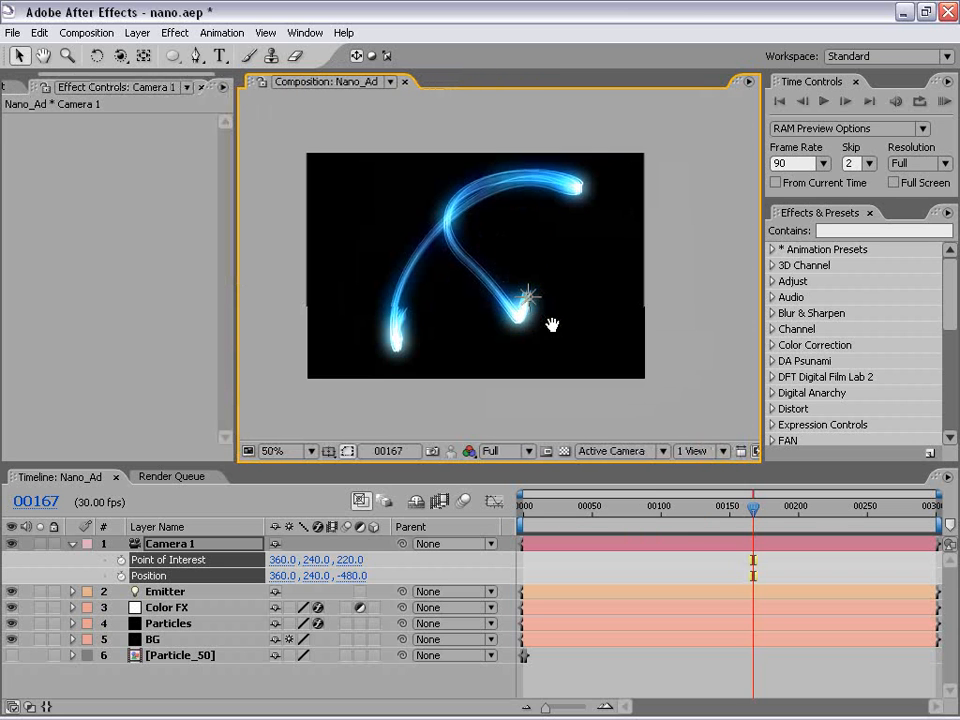
left_click_drag(552, 324, 513, 298)
left_click(489, 270)
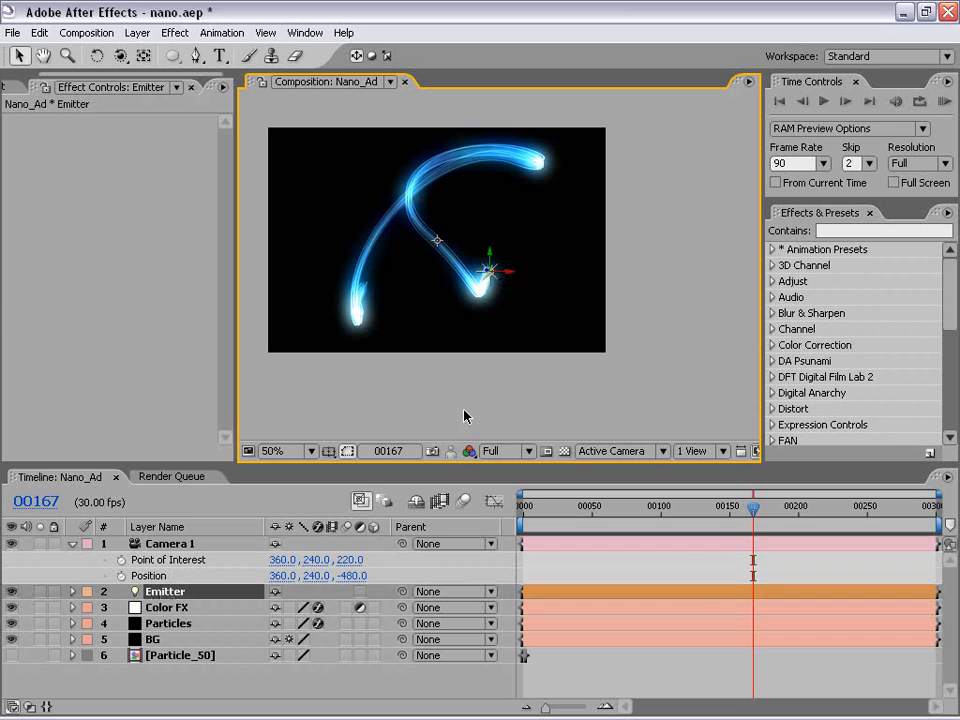
In Top view, move Camera 1's point of interest next to the Emitter light, at 368, 240, -280
left_click(600, 451)
left_click(618, 553)
scroll(458, 311, "down", 2)
left_click(170, 544)
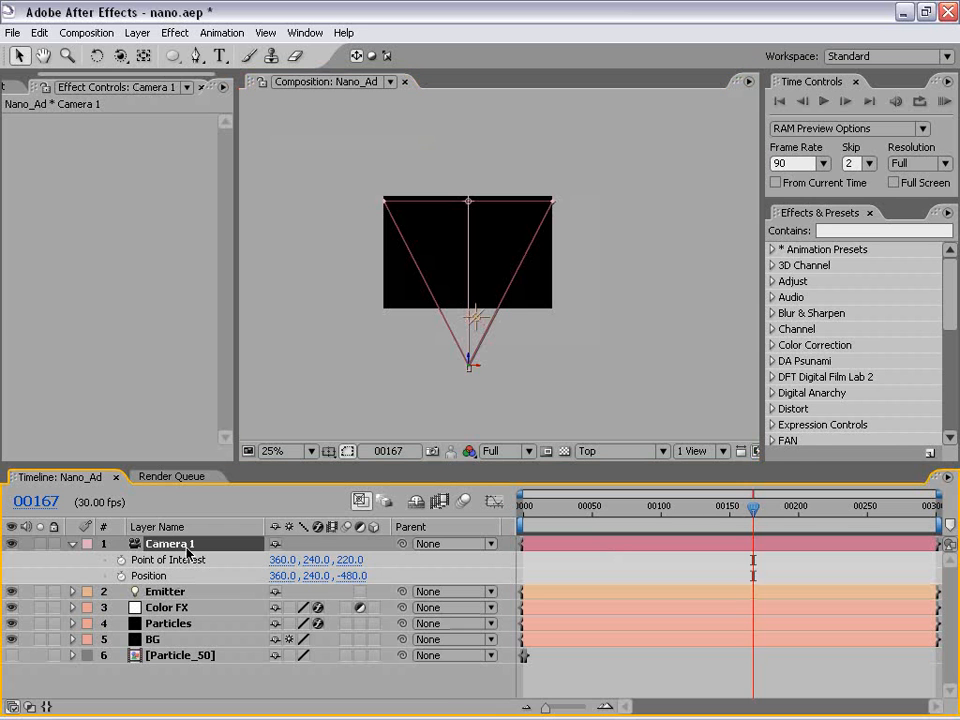
left_click_drag(471, 204, 475, 318)
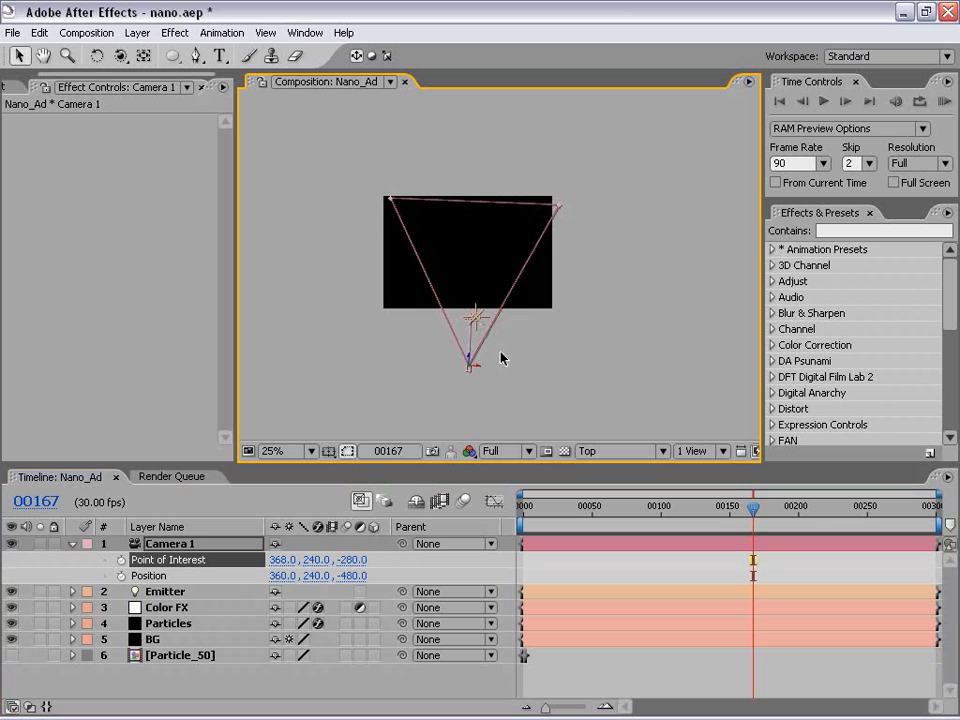
Check the Emitter light and Camera 1 close up in Top view, selecting each in turn
scroll(500, 364, "up", 3)
left_click_drag(487, 368, 474, 199)
scroll(468, 201, "down", 1)
left_click(446, 287)
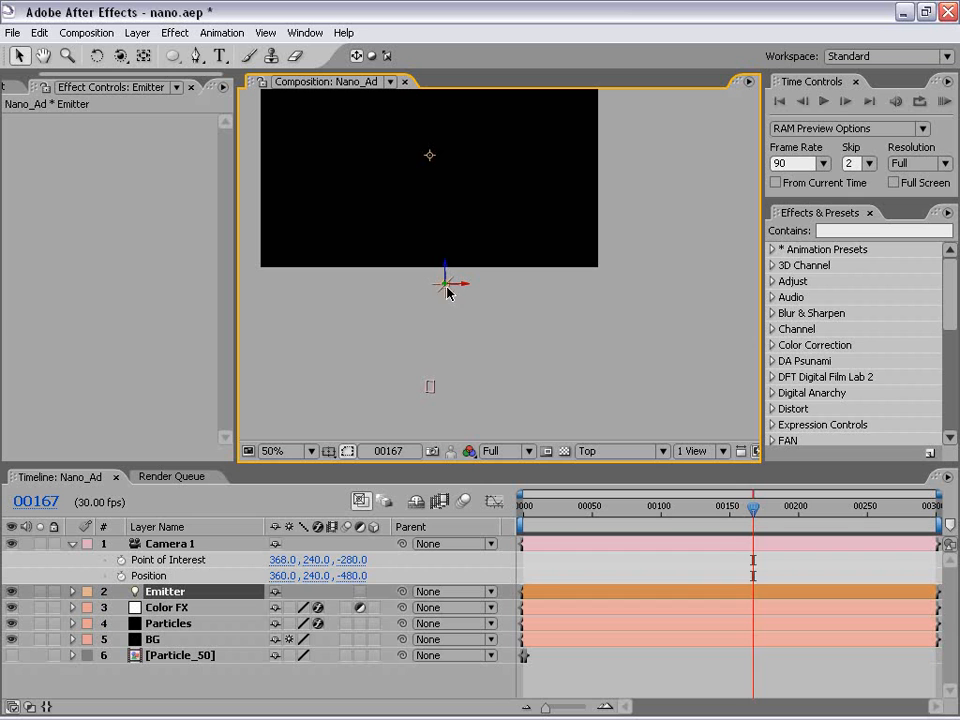
left_click(437, 384)
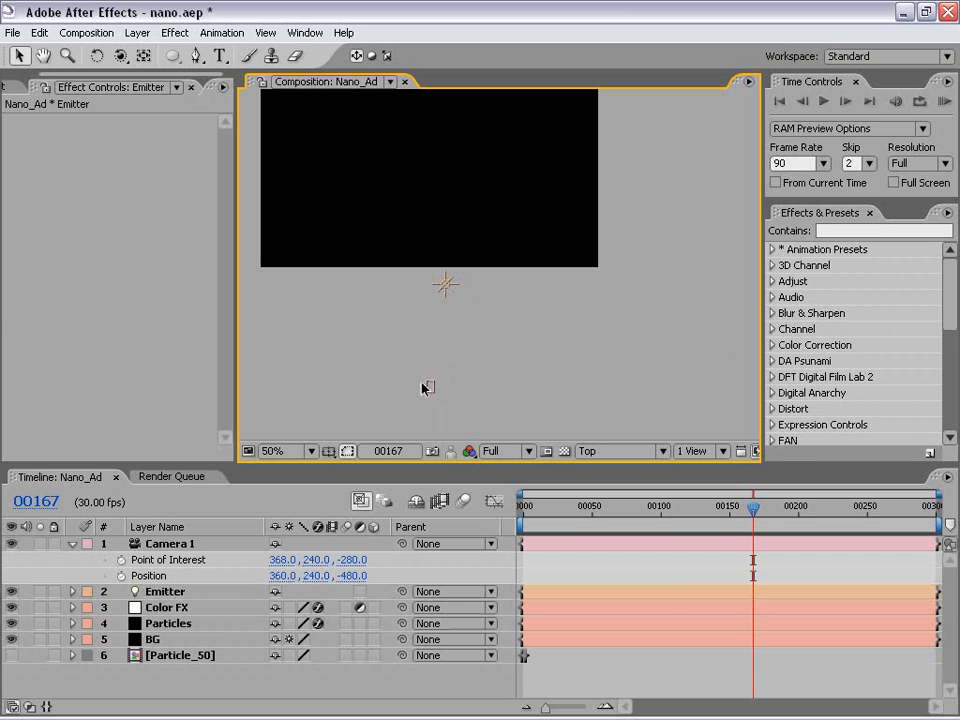
left_click(428, 386)
Return to Active Camera view and orbit Camera 1 around the streak to position 216.4, 247, -410.5, checking the strands at 100%
left_click(599, 452)
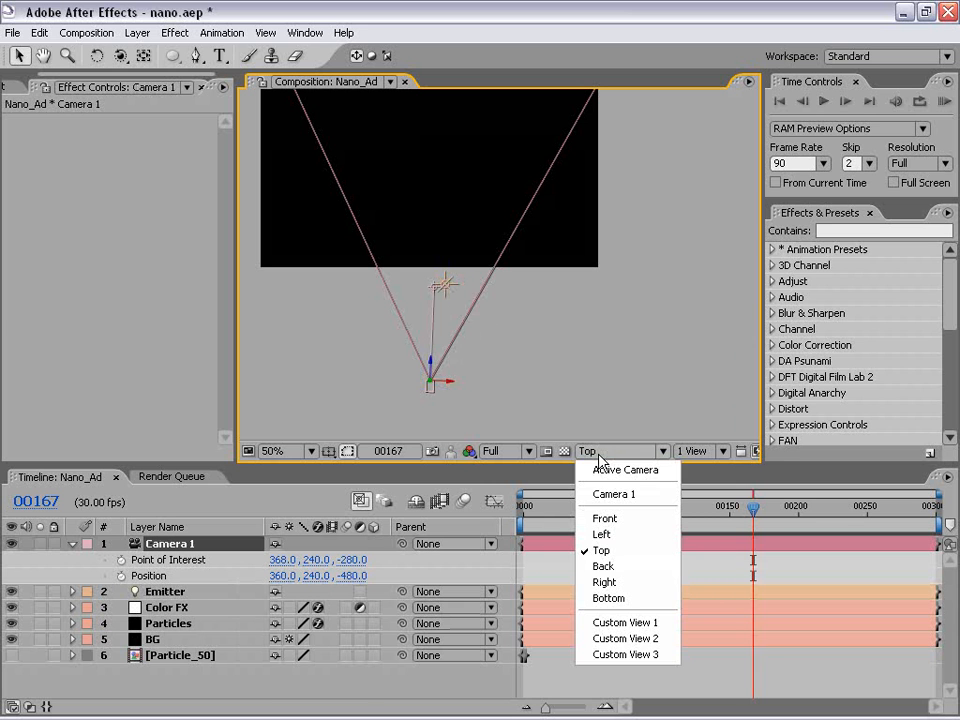
left_click(637, 474)
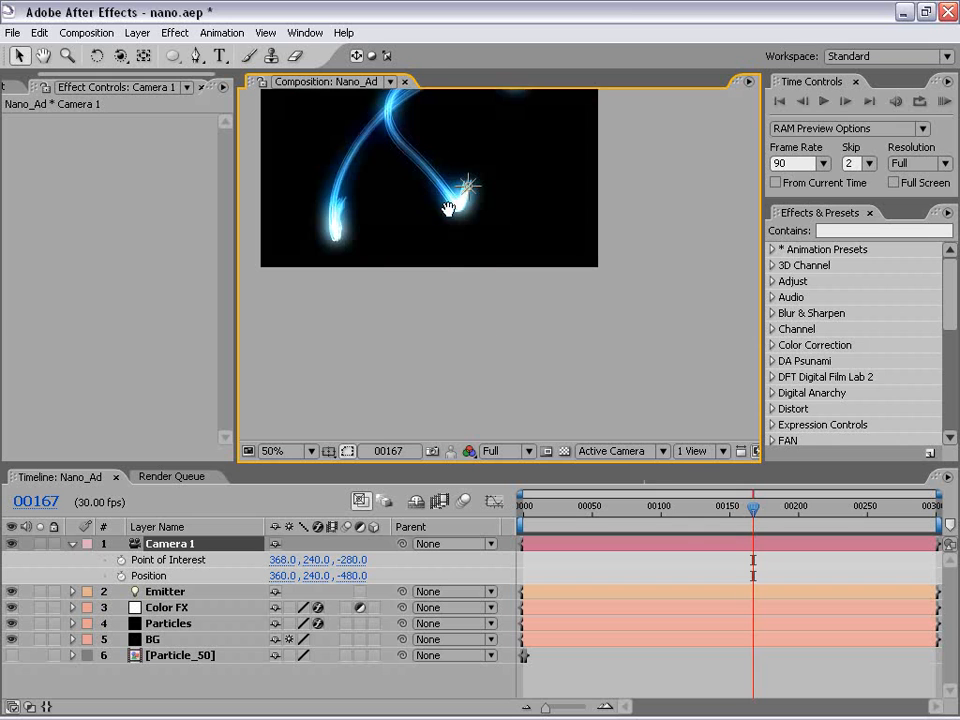
left_click_drag(449, 208, 500, 297)
left_click(120, 56)
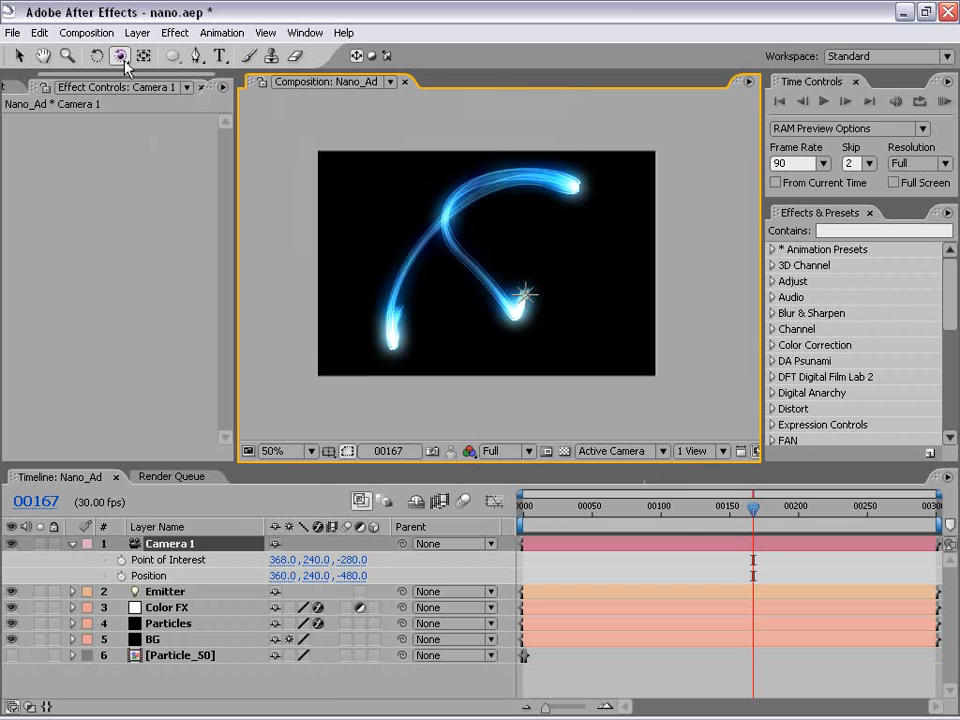
left_click_drag(459, 274, 508, 294)
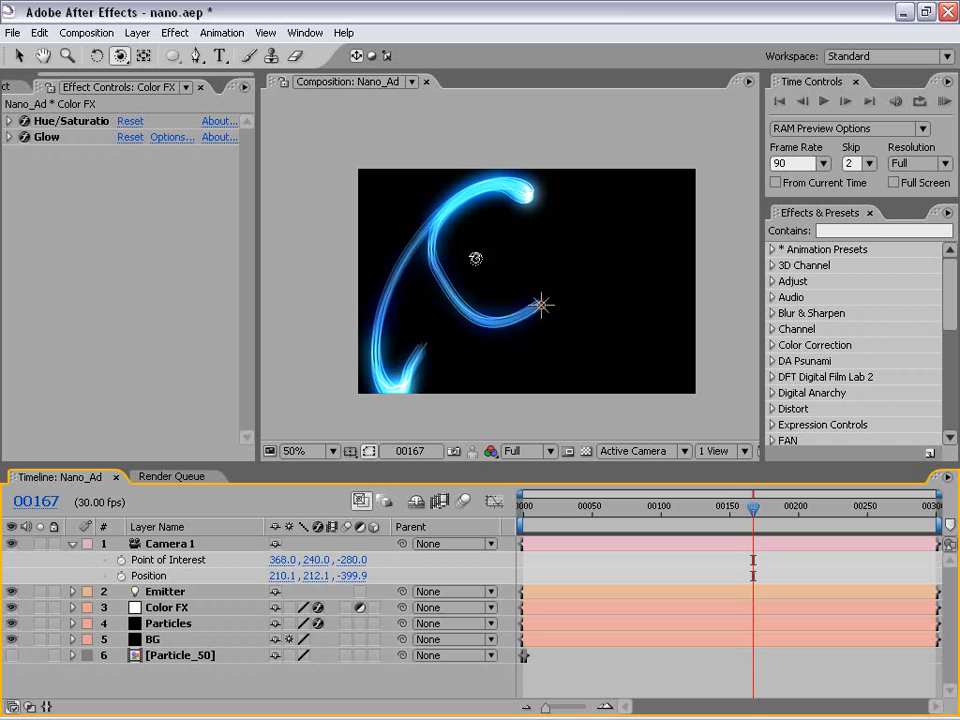
left_click_drag(476, 258, 457, 254)
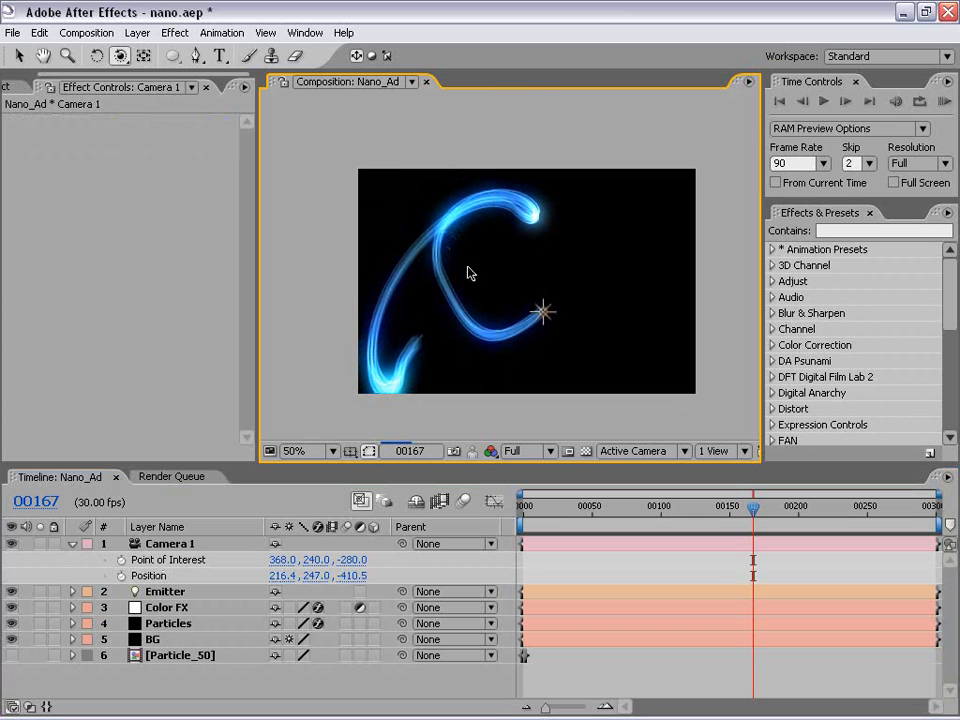
scroll(467, 270, "up", 1)
left_click_drag(381, 264, 435, 208)
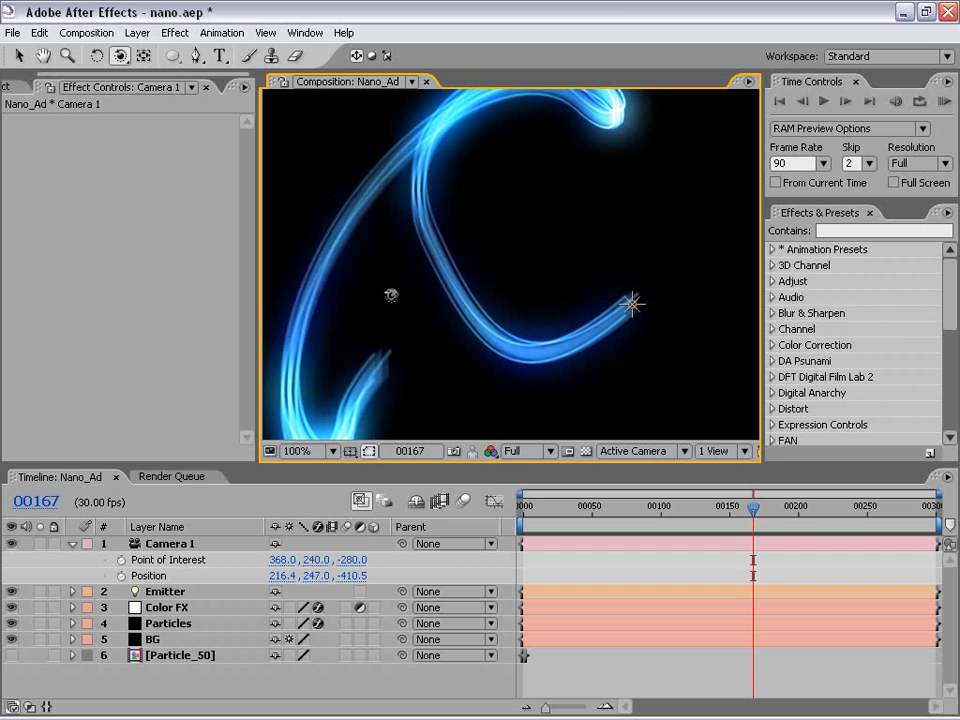
Set the render mode of the Particles layer's Particular effect to Motion Preview
left_click(168, 627)
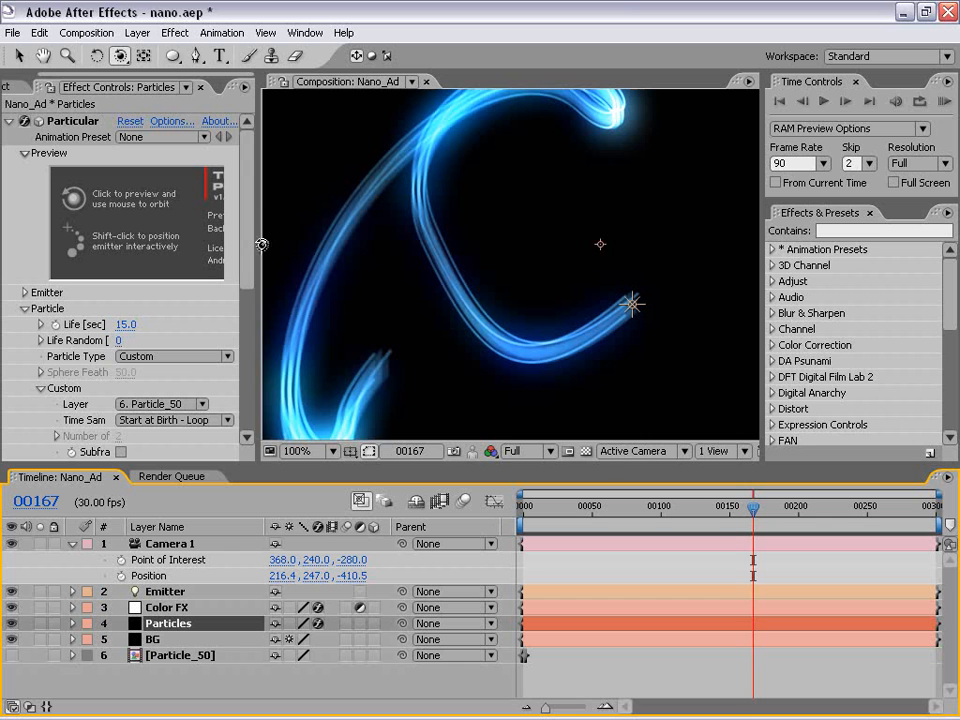
left_click_drag(259, 245, 384, 244)
left_click_drag(374, 197, 374, 362)
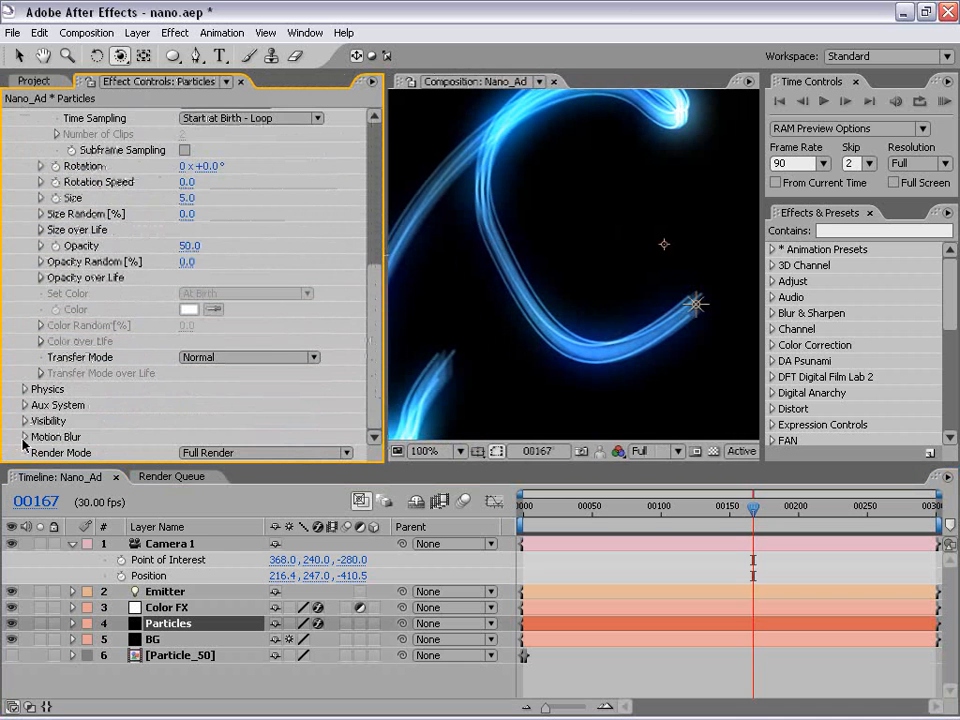
left_click(250, 453)
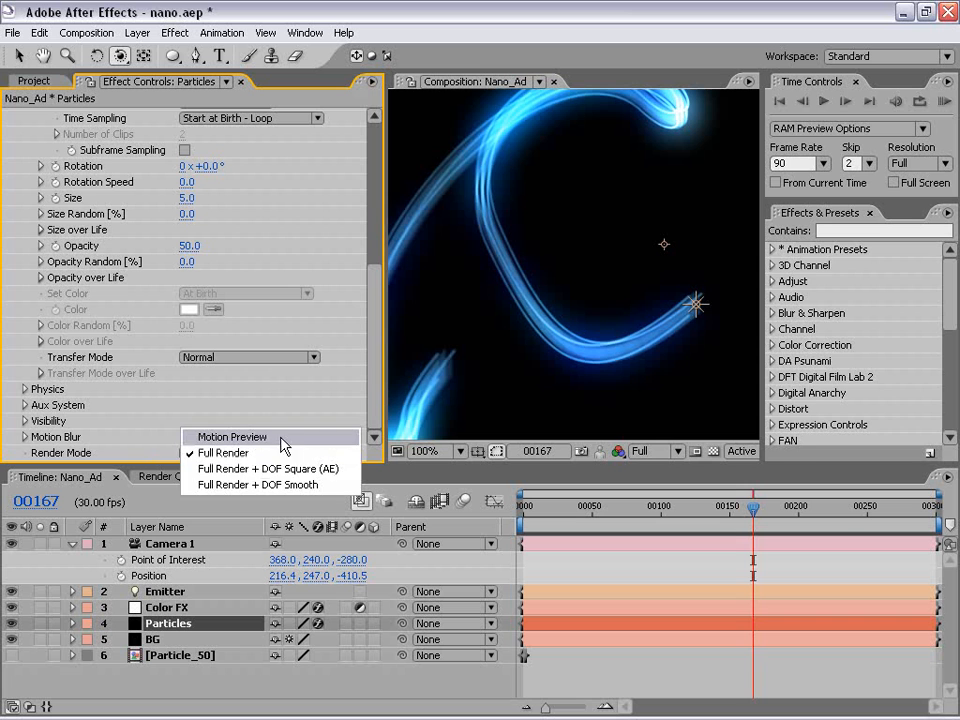
left_click(268, 440)
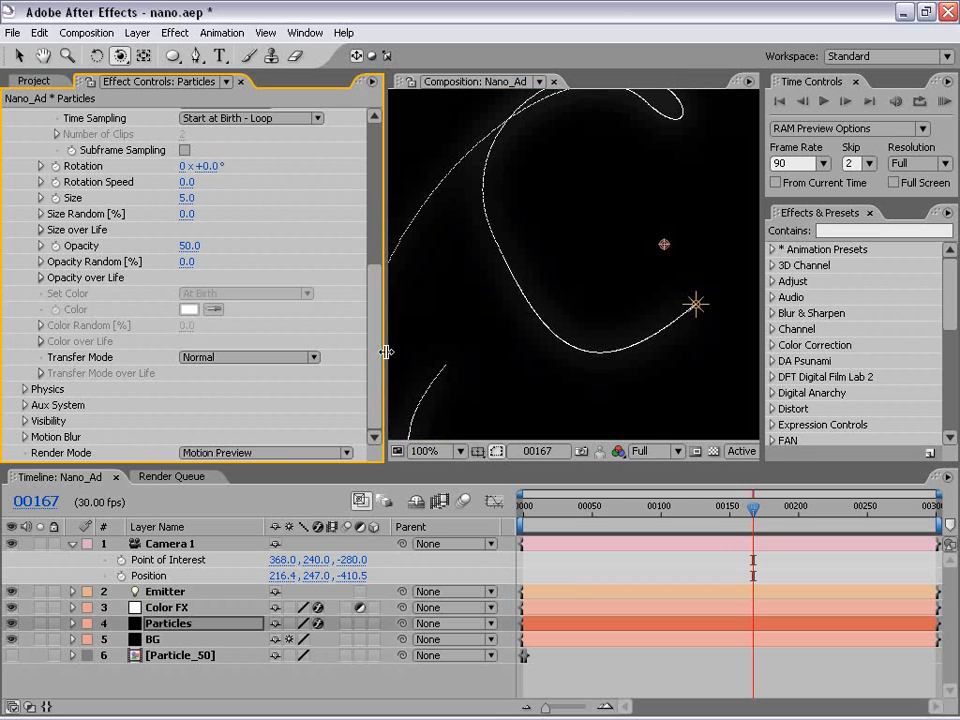
Fit the whole frame in the viewer and scrub the particle path's animation, ending at frame 199
left_click_drag(386, 352, 287, 180)
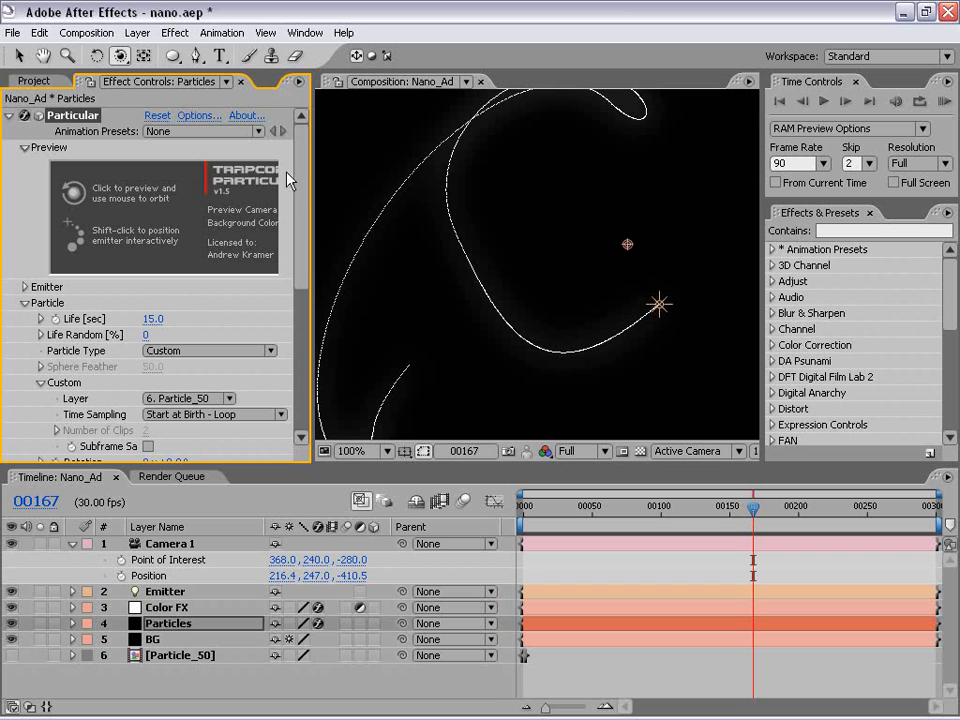
scroll(466, 298, "down", 1)
key("space")
left_click_drag(574, 255, 529, 279)
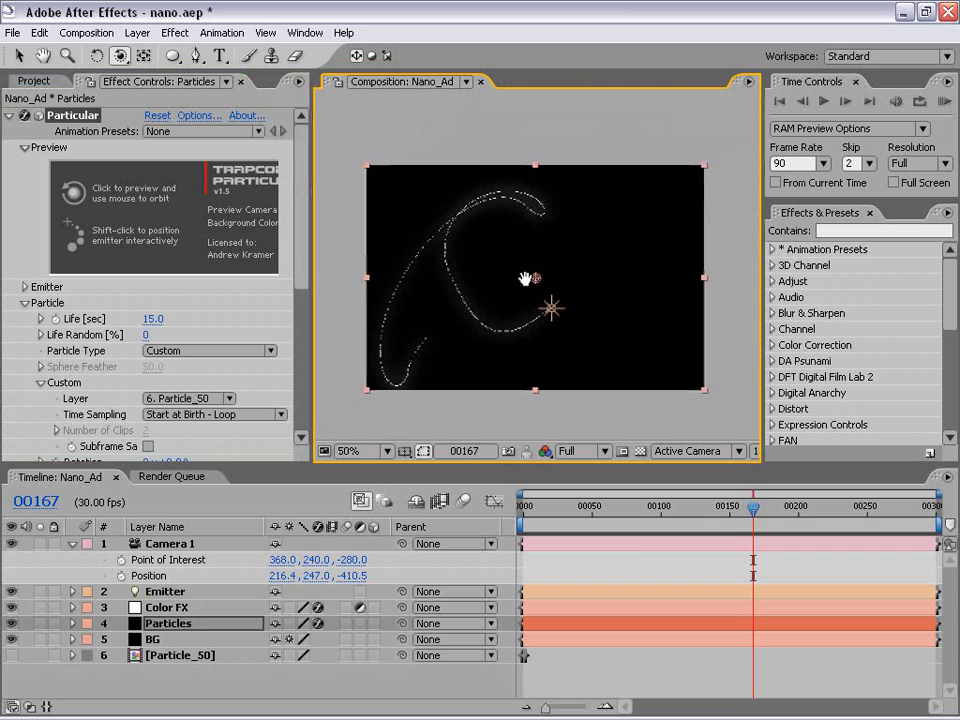
left_click_drag(770, 520, 508, 527)
left_click_drag(592, 514, 797, 510)
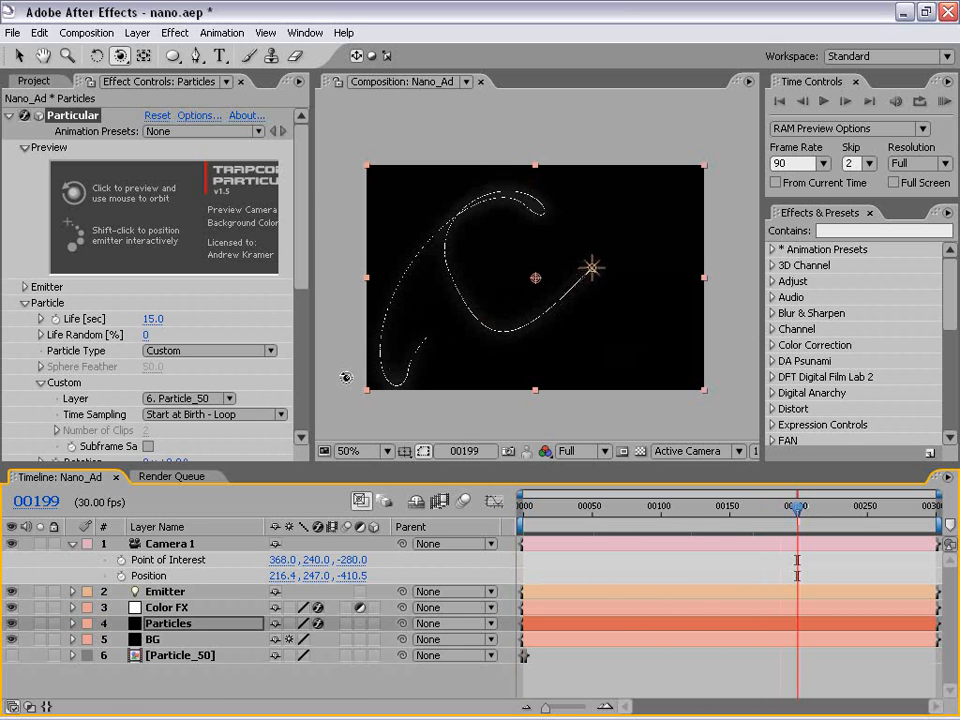
Hide the Color FX layer and check the plain particle path in the maximized composition panel
left_click(122, 607)
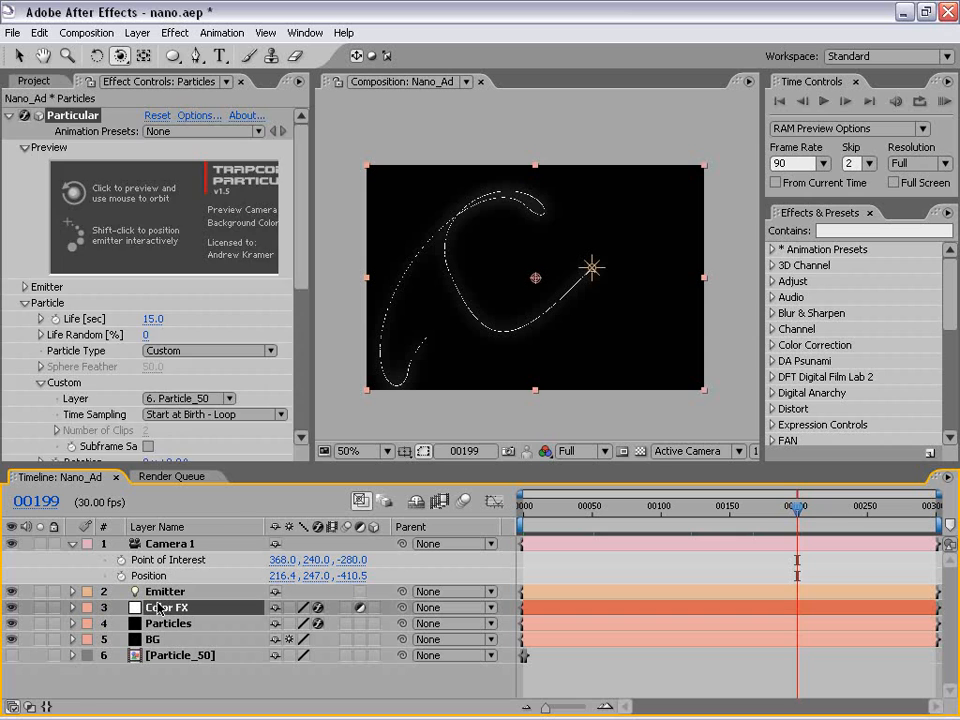
left_click(12, 607)
key("grave")
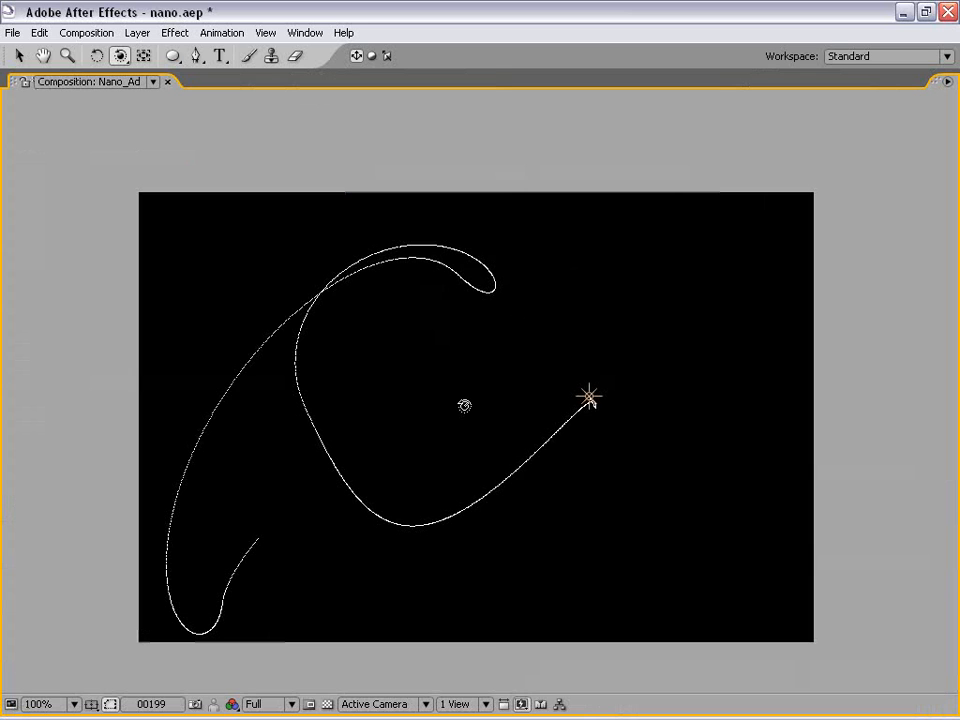
key("grave")
Set starting keyframes for Camera 1's Point of Interest and Position at frame 0
left_click_drag(583, 508, 320, 522)
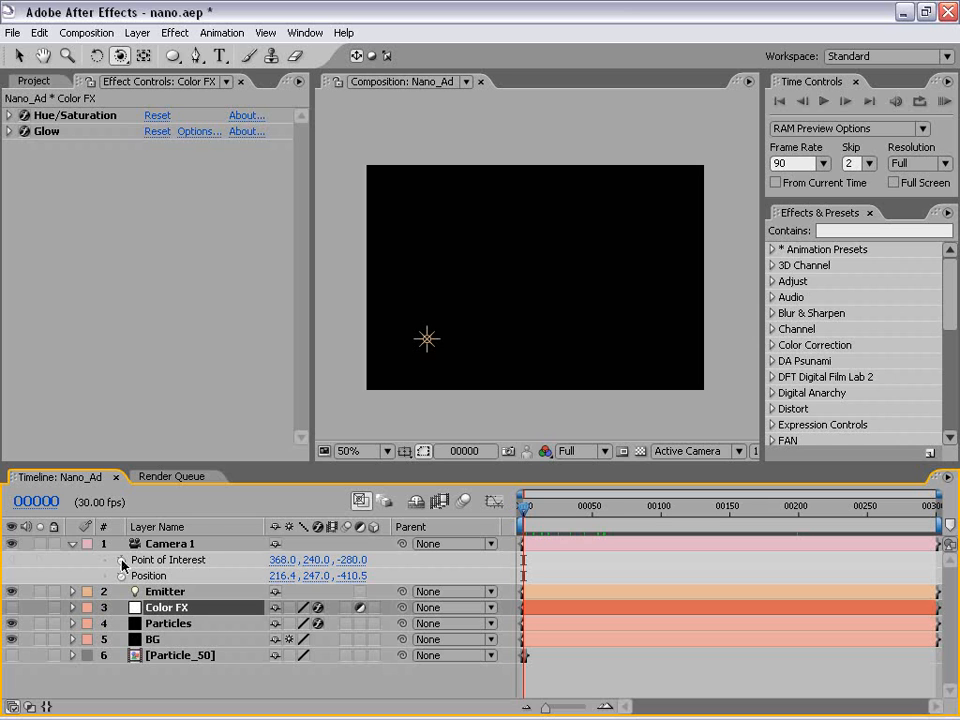
left_click(121, 561)
left_click(121, 576)
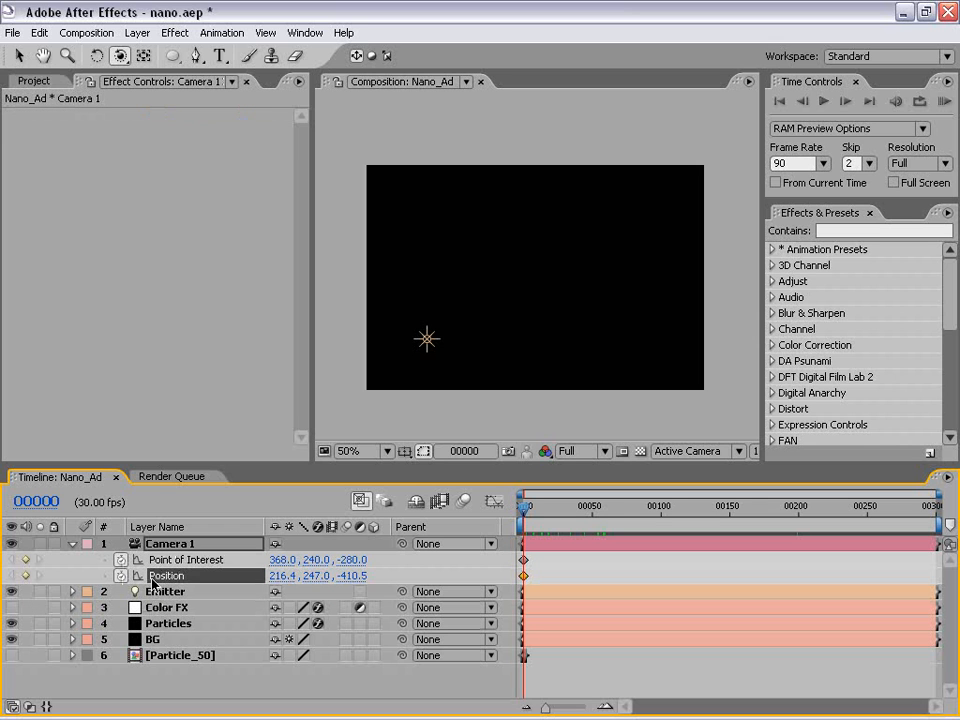
Orbit Camera 1 to position 396.3, 429.3, -338.7 at frame 160 and switch to the Track XY Camera tool
left_click_drag(526, 514, 744, 513)
left_click_drag(542, 294, 510, 278)
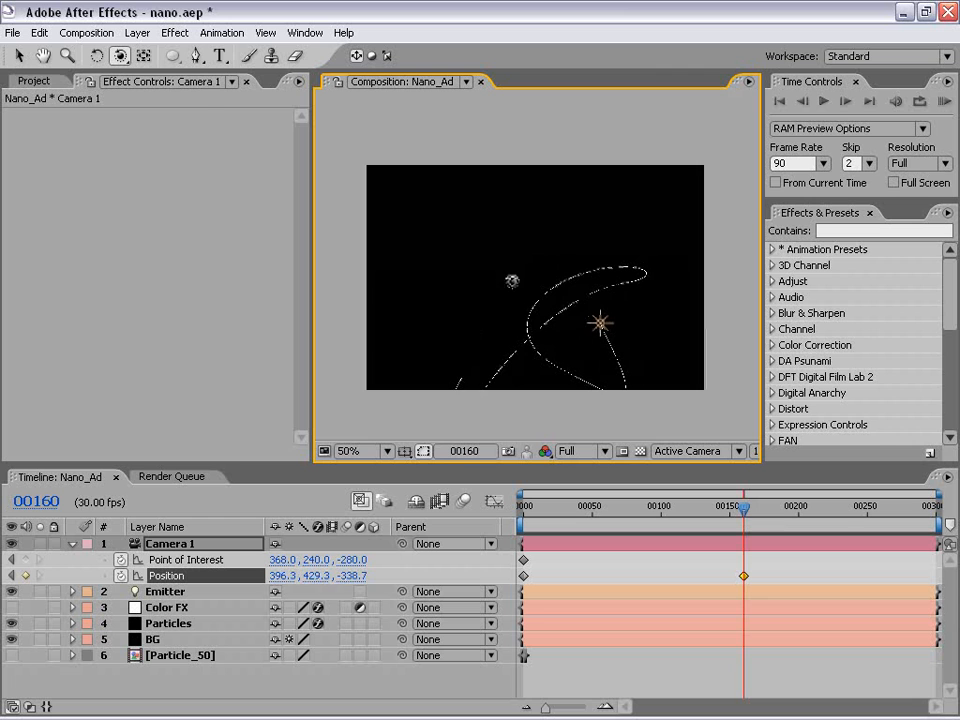
left_click_drag(119, 56, 195, 80)
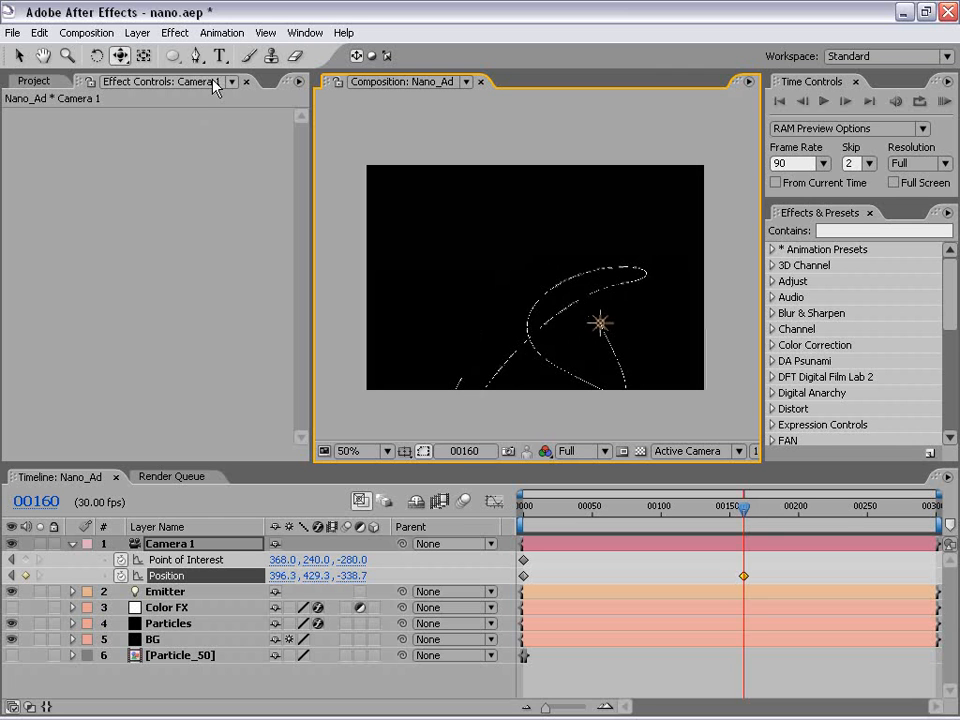
Track Camera 1 at frame 160 to Point of Interest 354.0, 203.3, -214.0 and Position 382.3, 392.6, -272.8
mouse_move(568, 321)
left_mouse_down()
mouse_move(546, 300)
mouse_move(563, 299)
left_mouse_up()
left_click_drag(119, 57, 184, 104)
left_click_drag(519, 264, 514, 251)
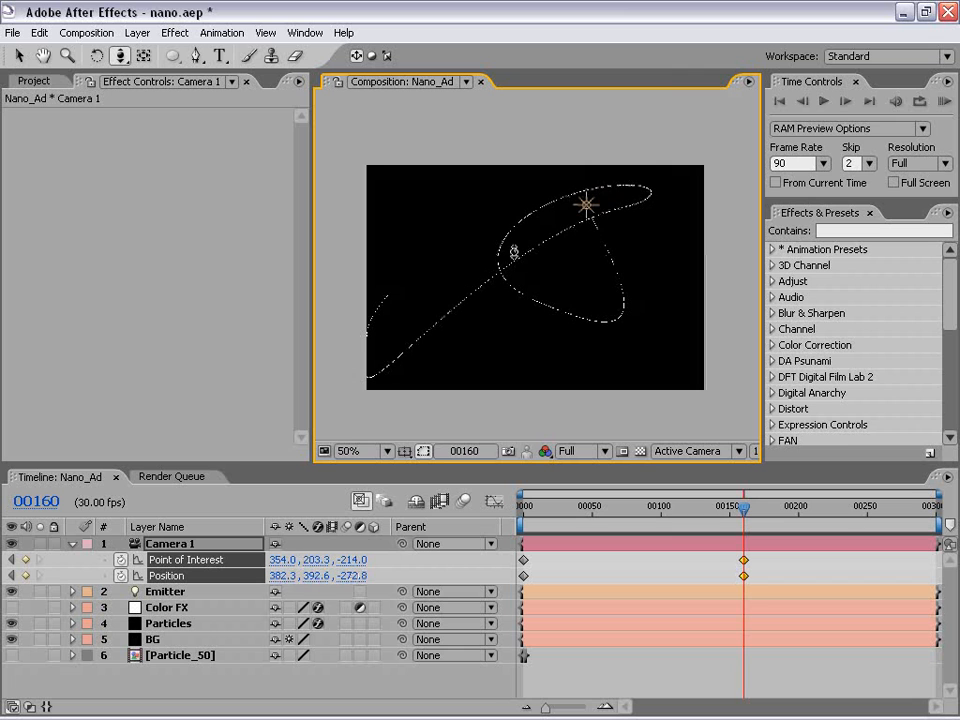
At frame 299, orbit and track Camera 1 back to Point of Interest 378.6, 226.1, -253.8 and Position 473.1, 313.9, -406.8
left_click_drag(730, 517, 936, 518)
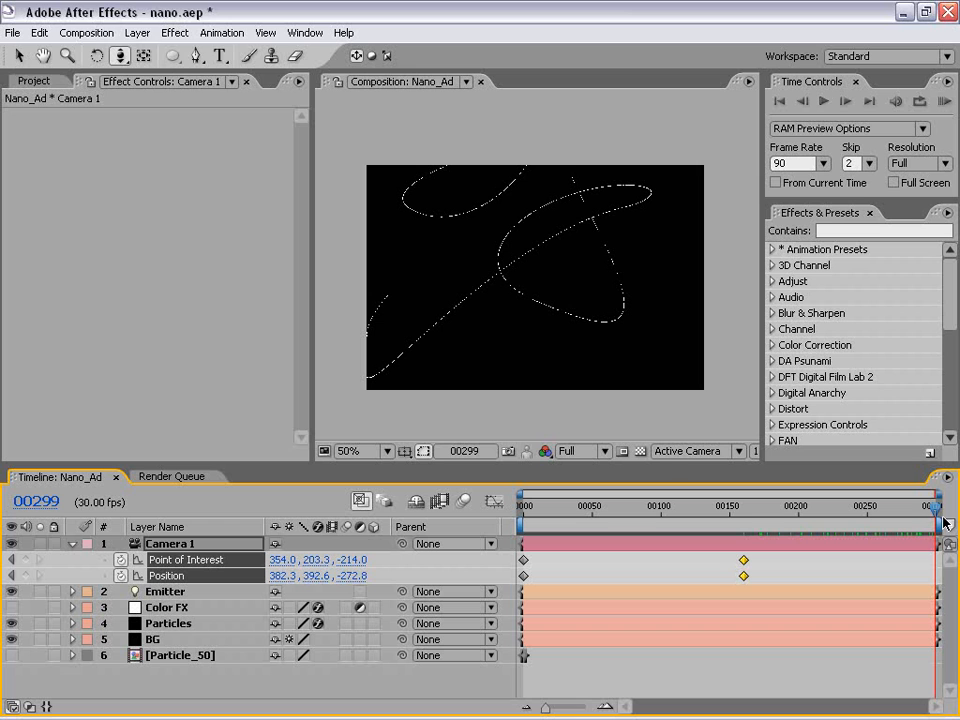
left_click_drag(122, 58, 157, 78)
left_click_drag(598, 193, 589, 274)
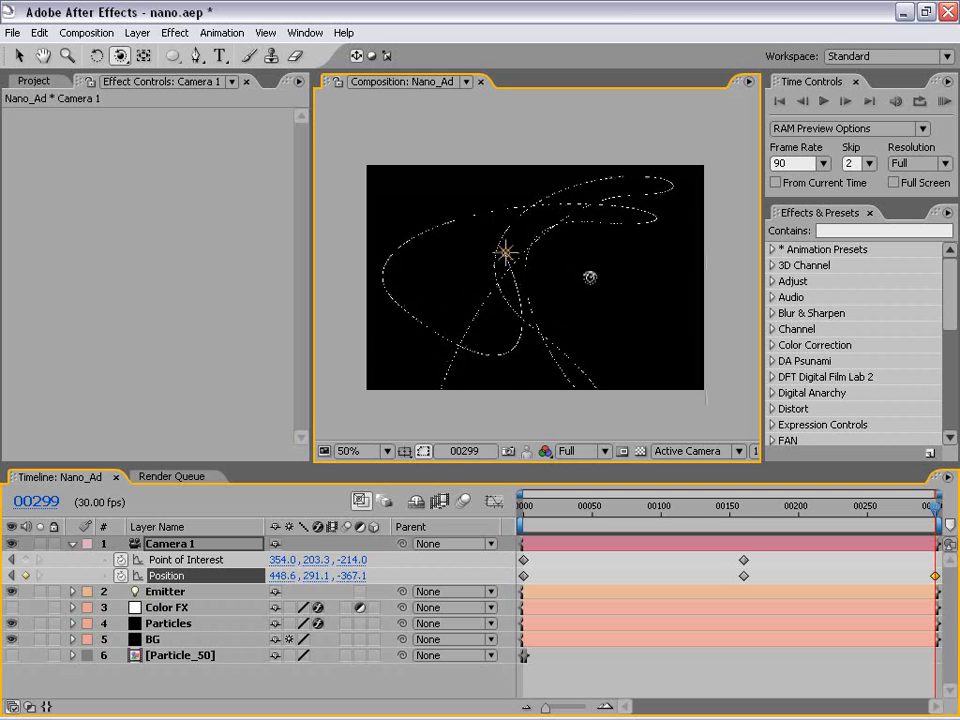
left_click_drag(120, 58, 150, 98)
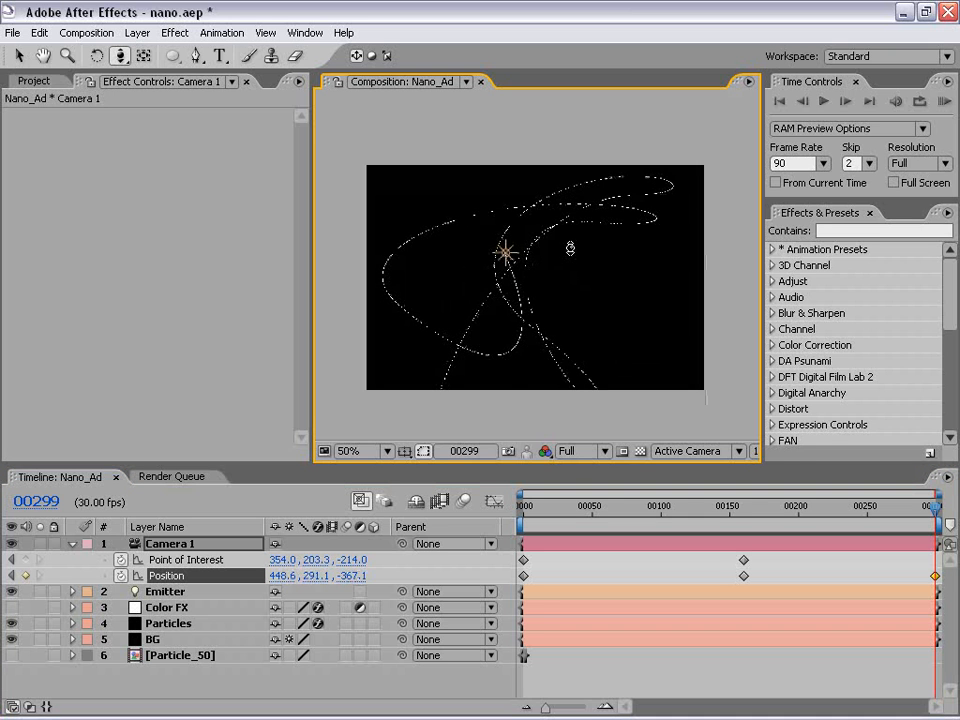
left_click_drag(560, 251, 557, 264)
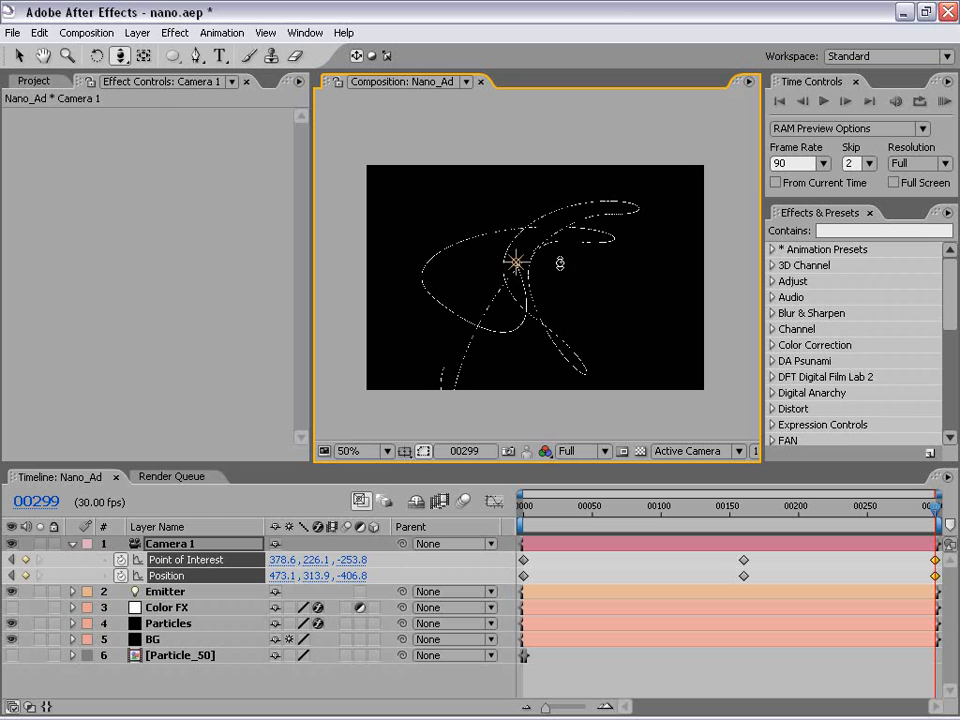
left_click(118, 60)
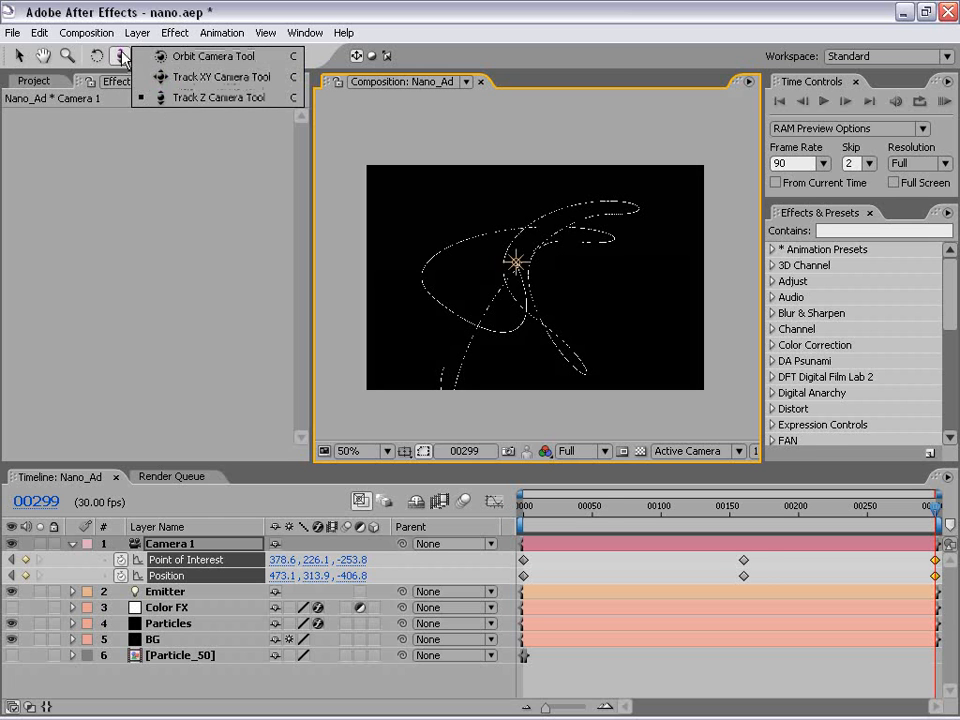
left_click(654, 551)
Apply Easy Ease to all of Camera 1's Point of Interest and Position keyframes
left_click_drag(654, 506, 522, 506)
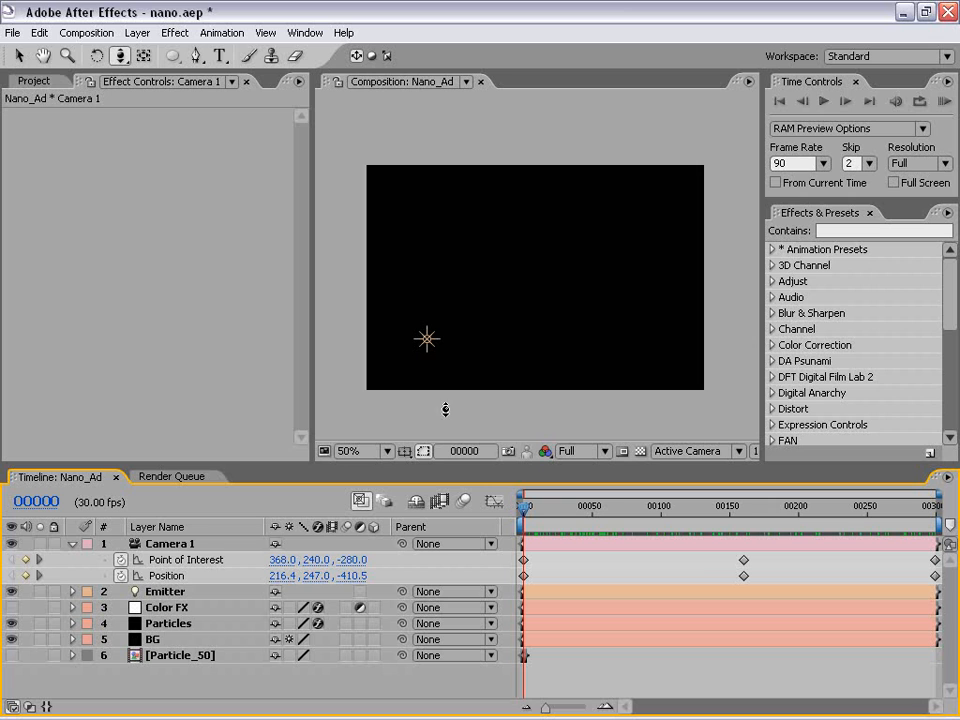
left_click(184, 562)
left_click(172, 577, "shift")
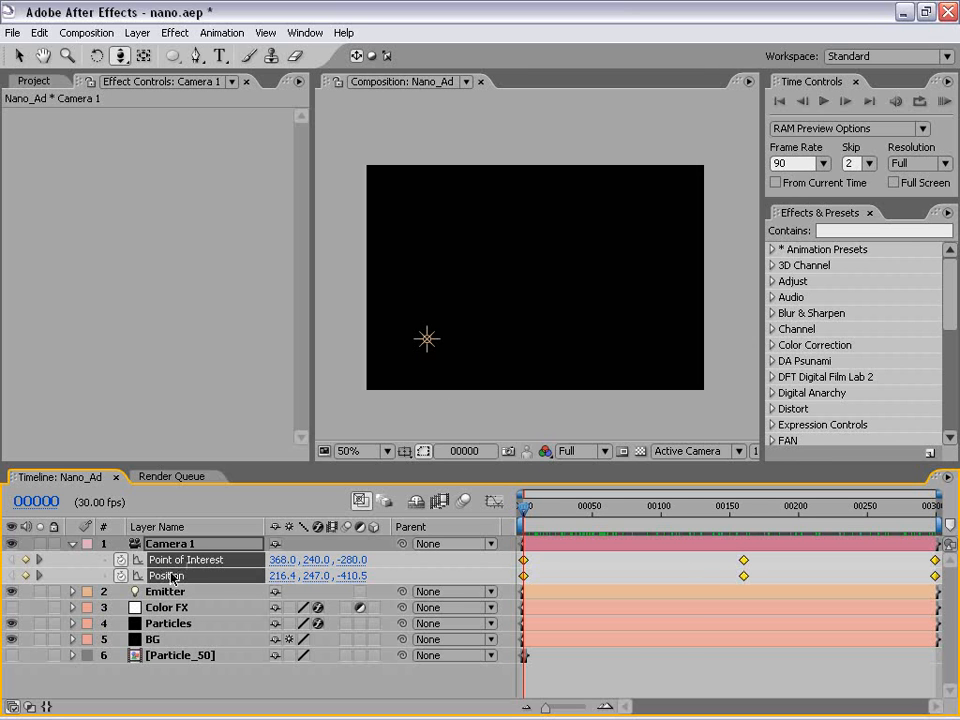
key("F9")
left_click(654, 559)
Make Camera 1's middle Point of Interest and Position keyframes rove across time and preview the camera move from frame 0
left_click_drag(524, 507, 790, 508)
mouse_move(704, 556)
left_mouse_down()
mouse_move(754, 579)
mouse_move(744, 574)
left_mouse_up()
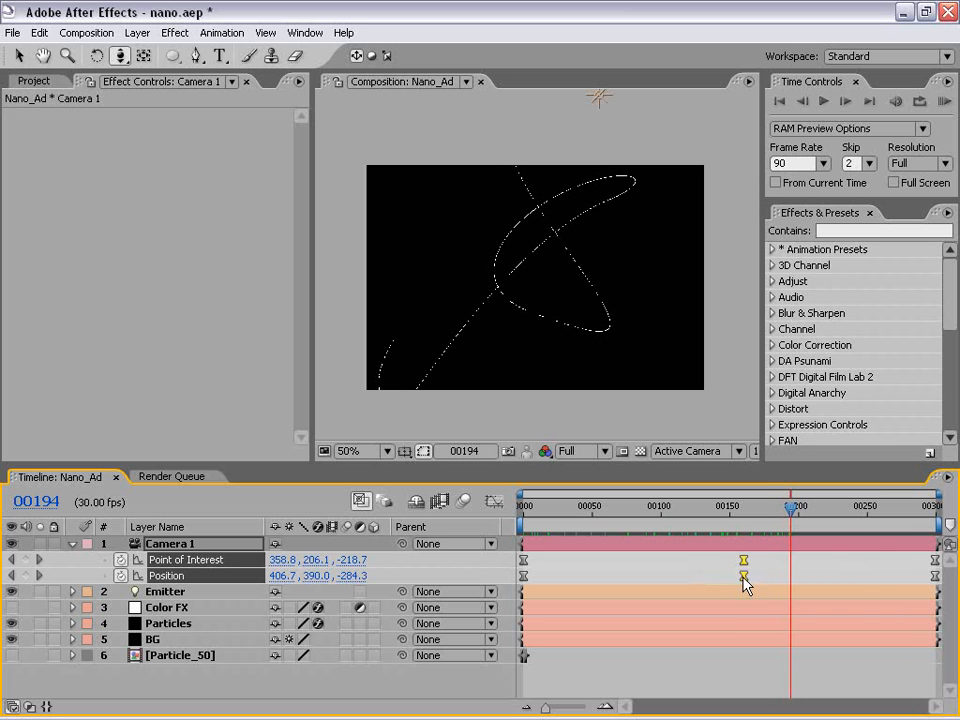
right_click(744, 585)
left_click(783, 671)
left_click(687, 559)
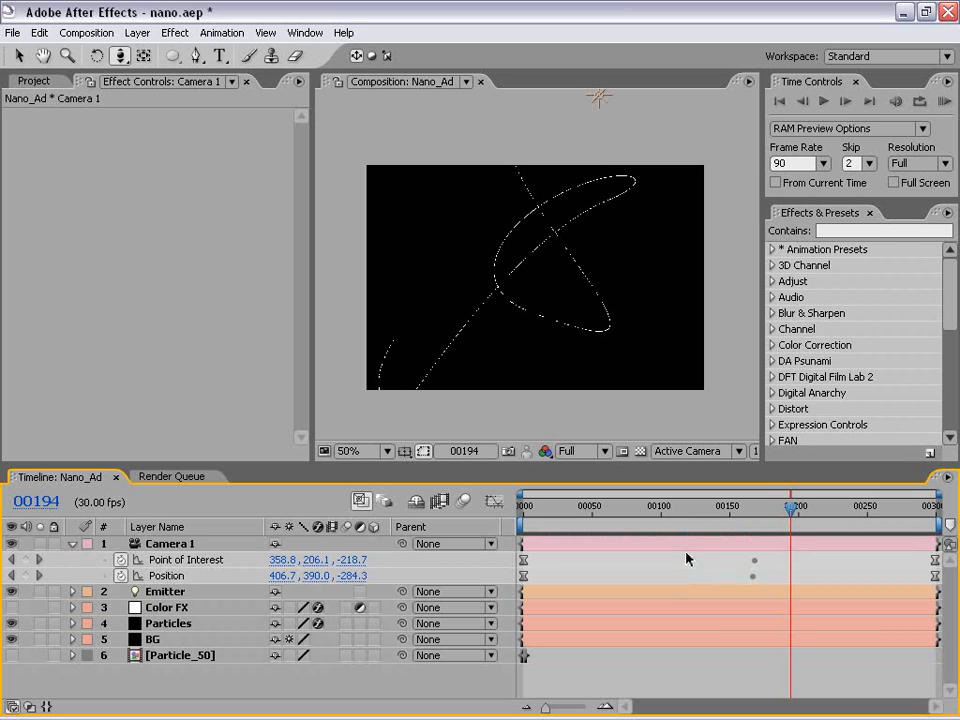
left_click_drag(732, 561, 766, 575)
left_click(766, 572)
left_click_drag(752, 521, 555, 563)
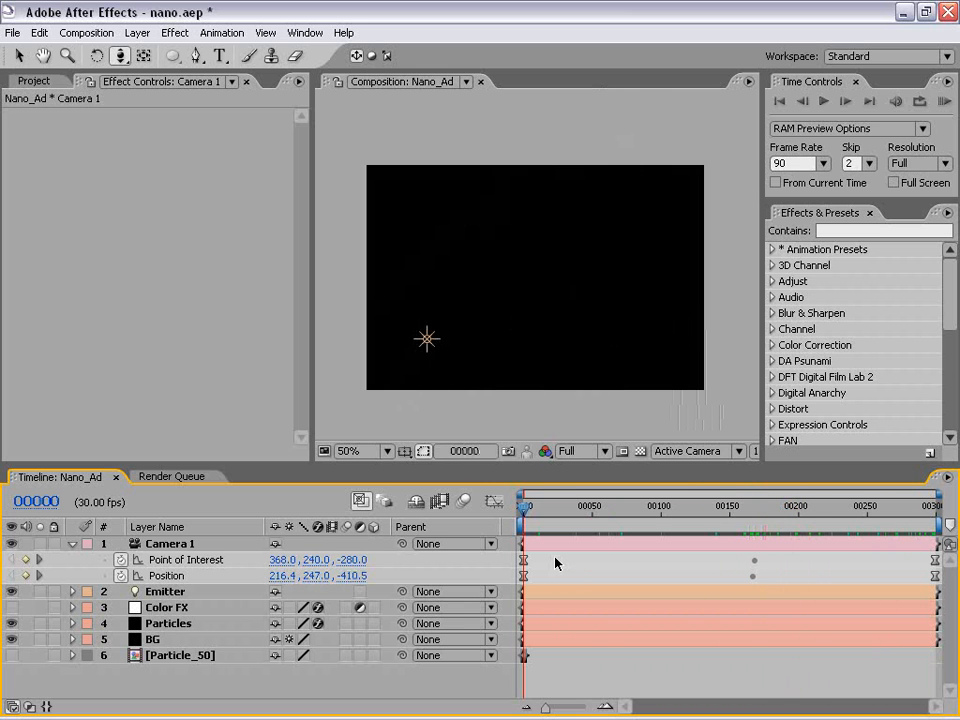
key("KP_0")
left_click_drag(522, 510, 716, 518)
Set the Particular render mode on the Particles layer to Full Render at frame 140
left_click(544, 625)
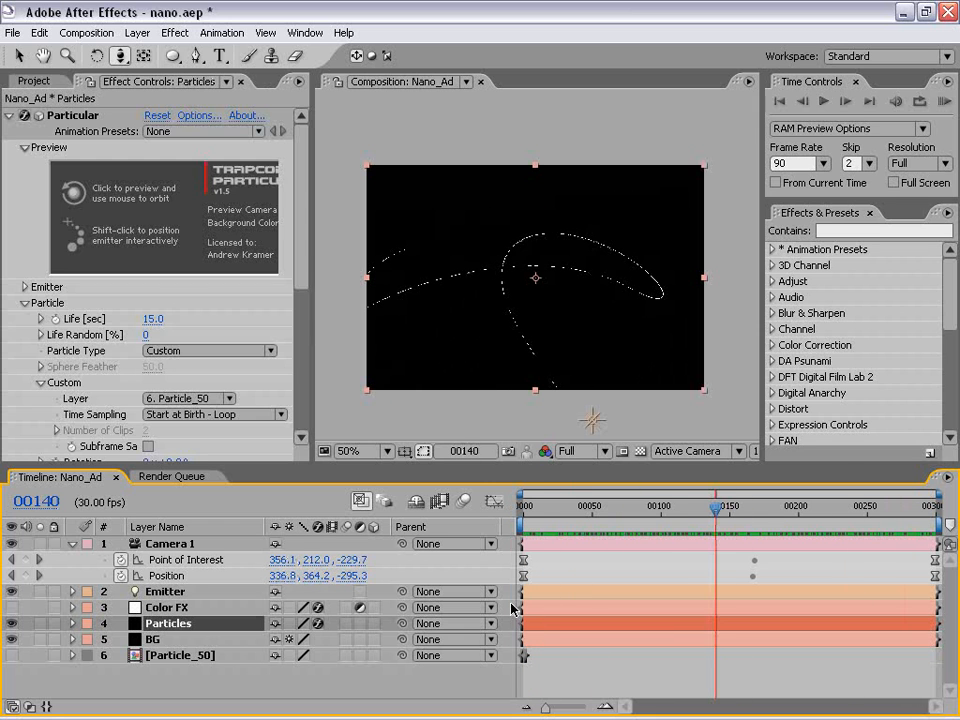
left_click_drag(305, 242, 316, 393)
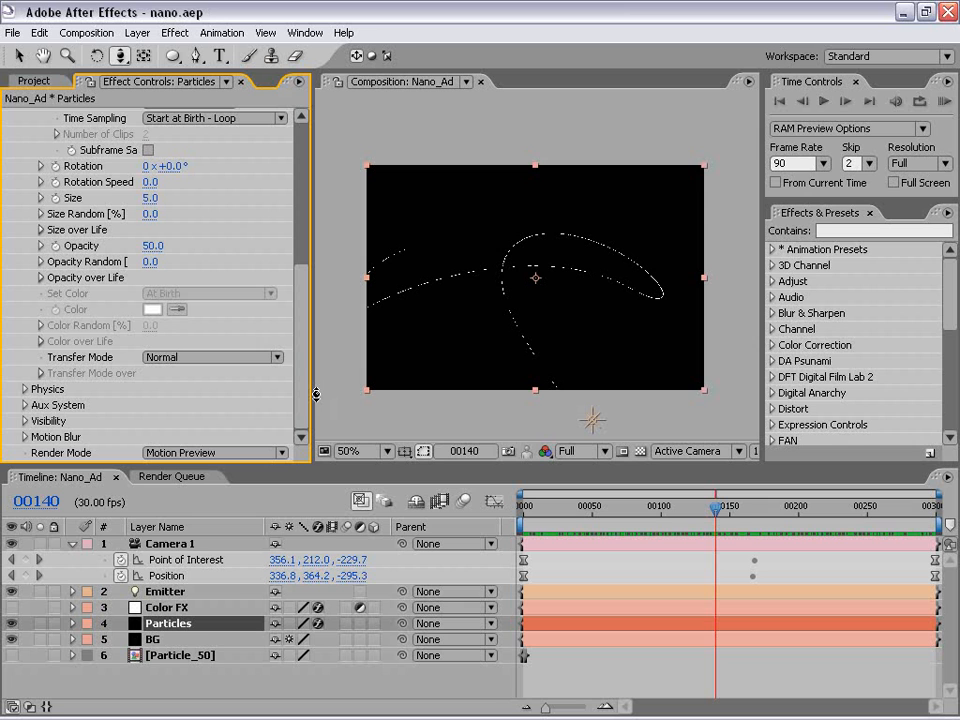
left_click(158, 453)
left_click(156, 455)
left_click(158, 456)
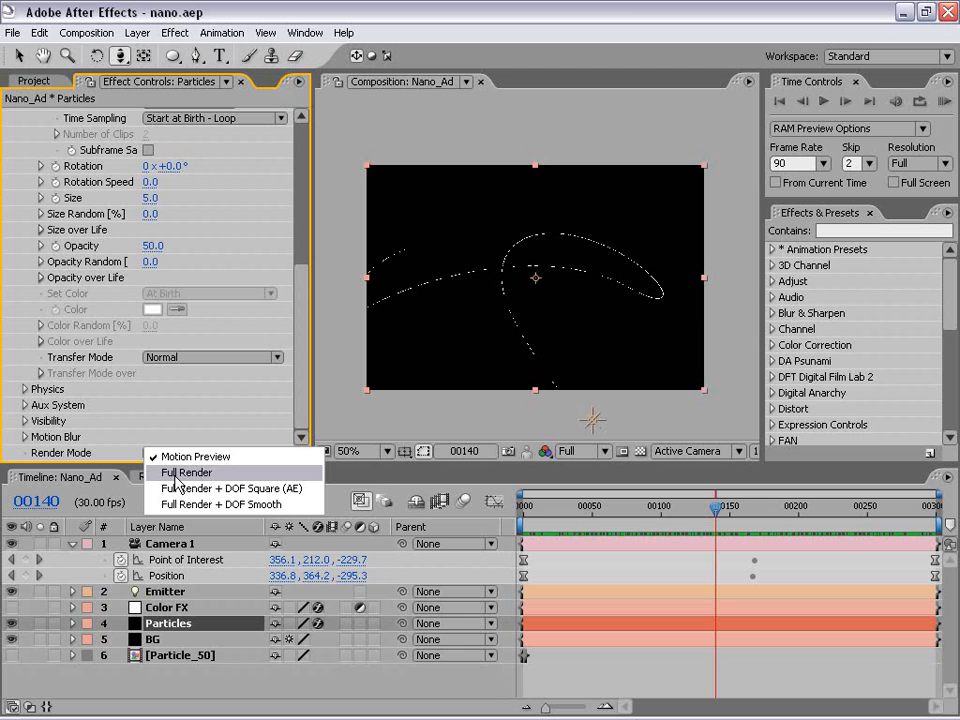
left_click(168, 474)
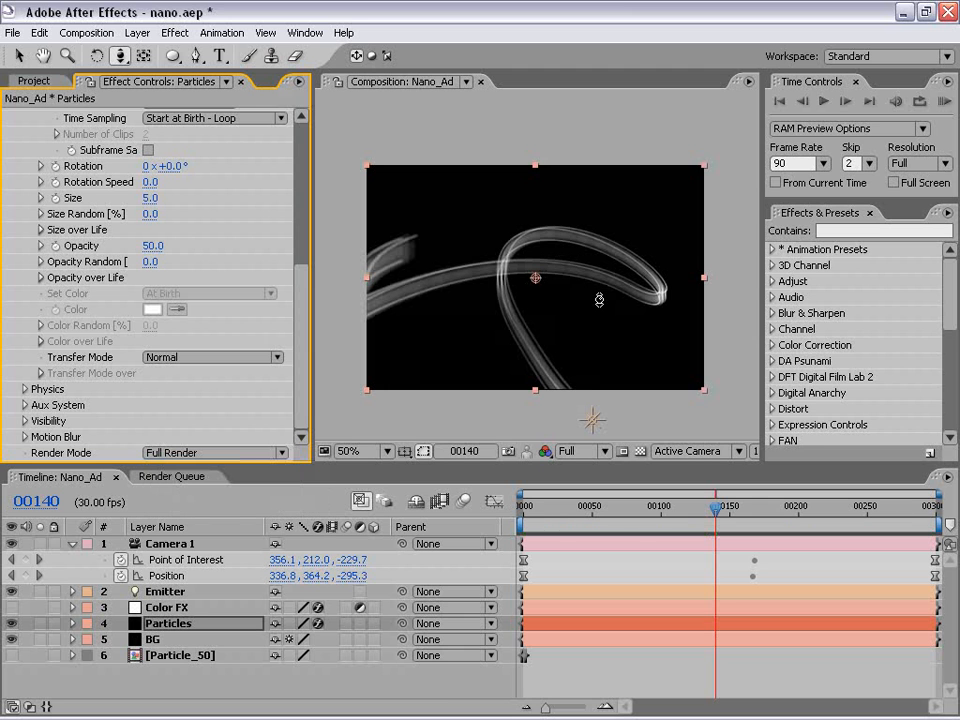
Restore the full workspace, collapse the Emitter layer's properties and set the Color FX layer's Glow Intensity to 0.7
left_click(160, 607)
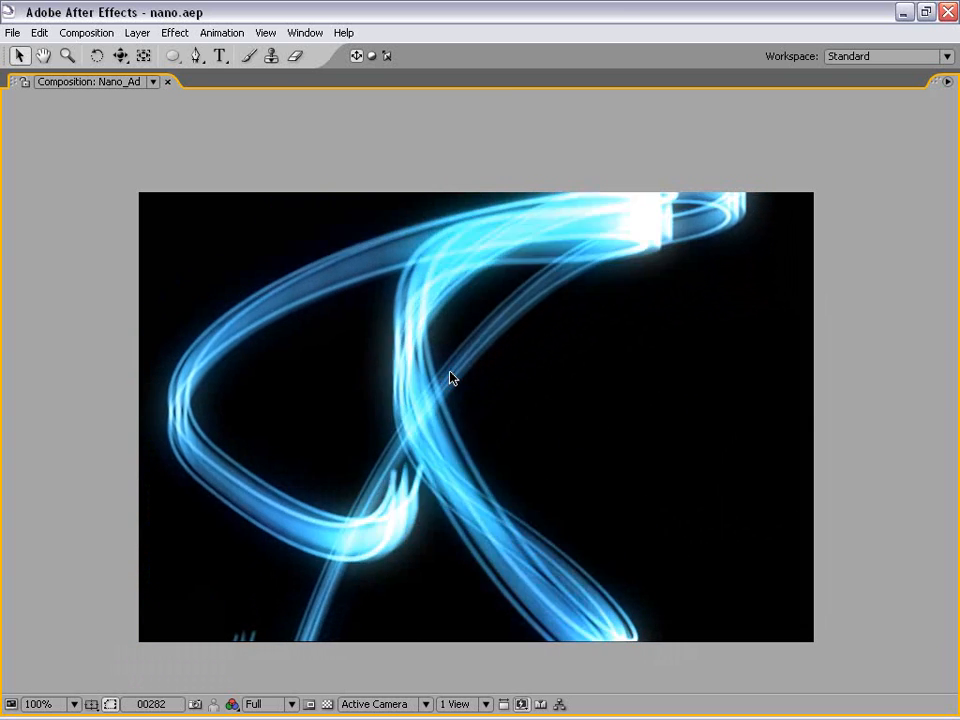
key("grave")
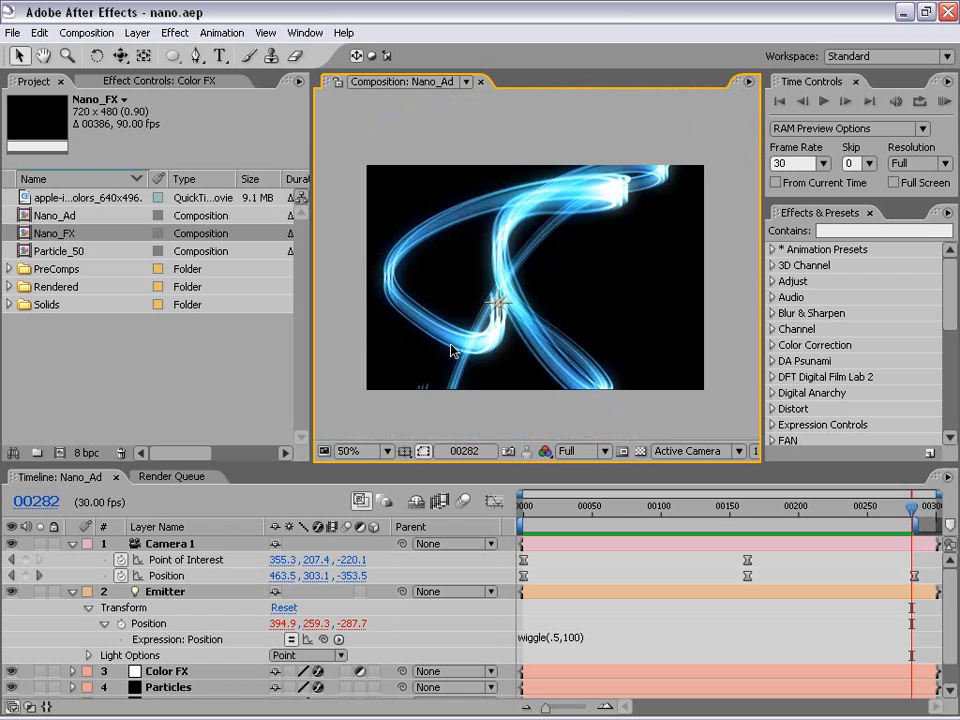
left_click(72, 592)
left_click(160, 607)
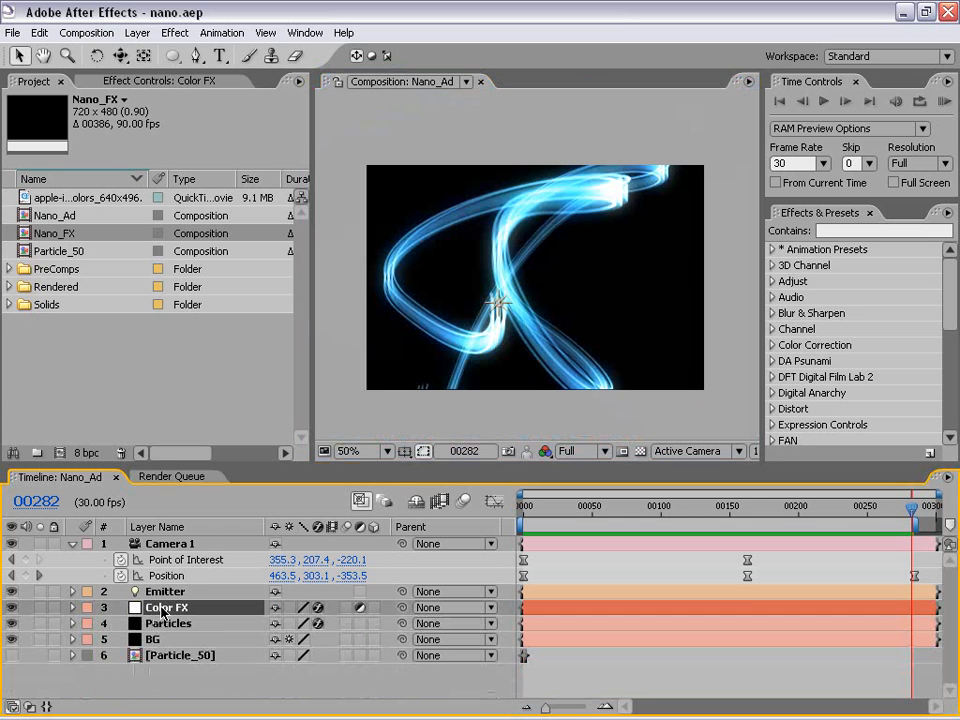
left_click(122, 86)
left_click(150, 211)
type("0.68")
key("Return")
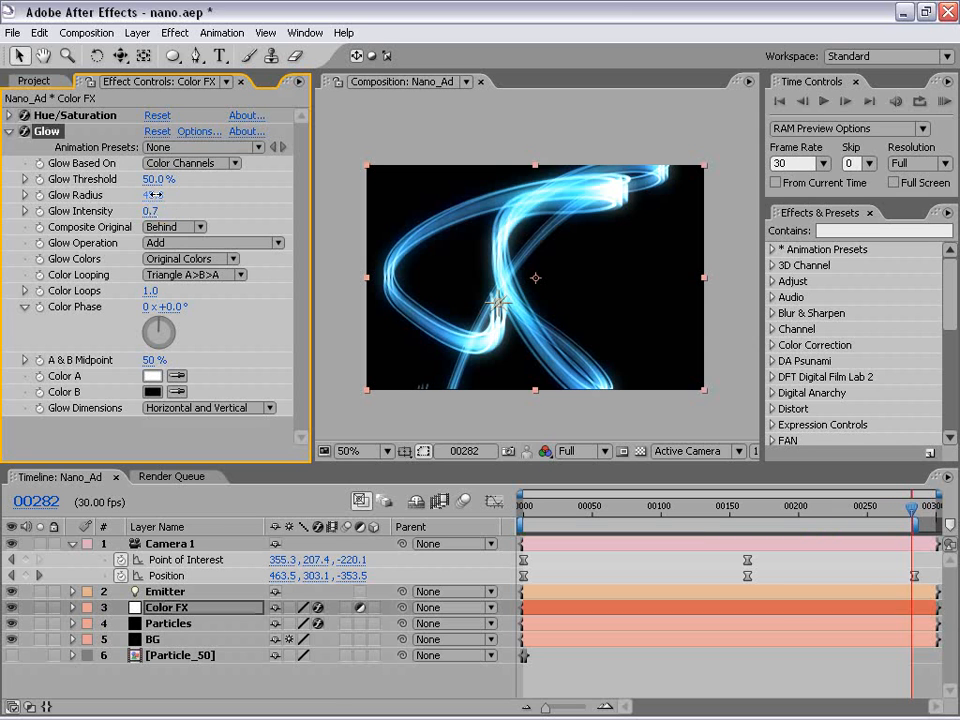
Set the Color FX layer's Glow Radius to 108 and check the result in the maximized composition view
left_click_drag(155, 195, 222, 183)
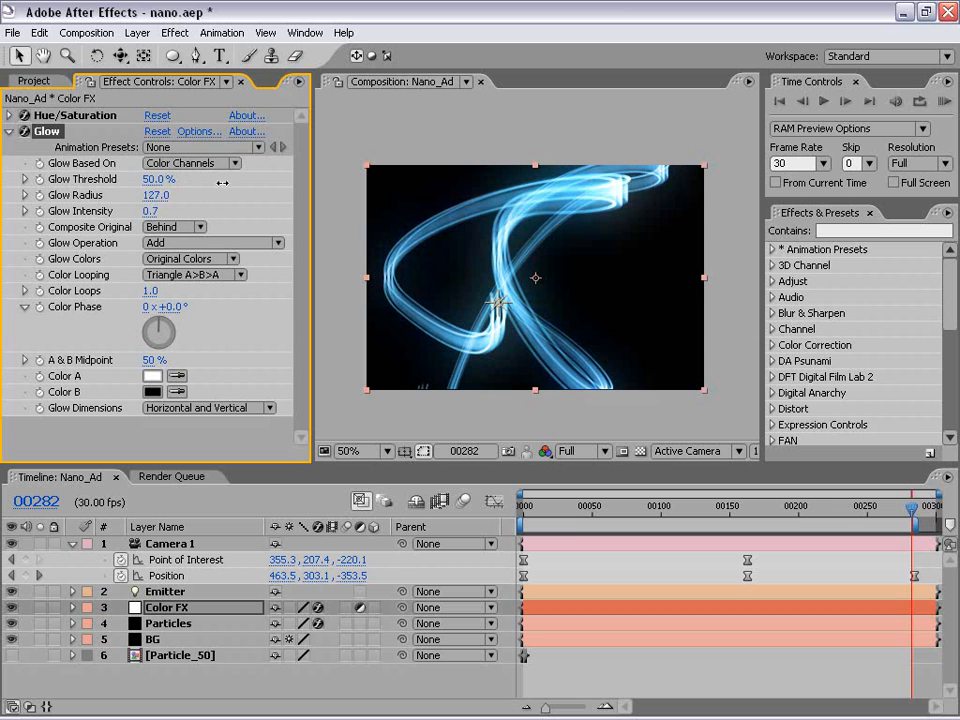
left_click(155, 196)
type("10")
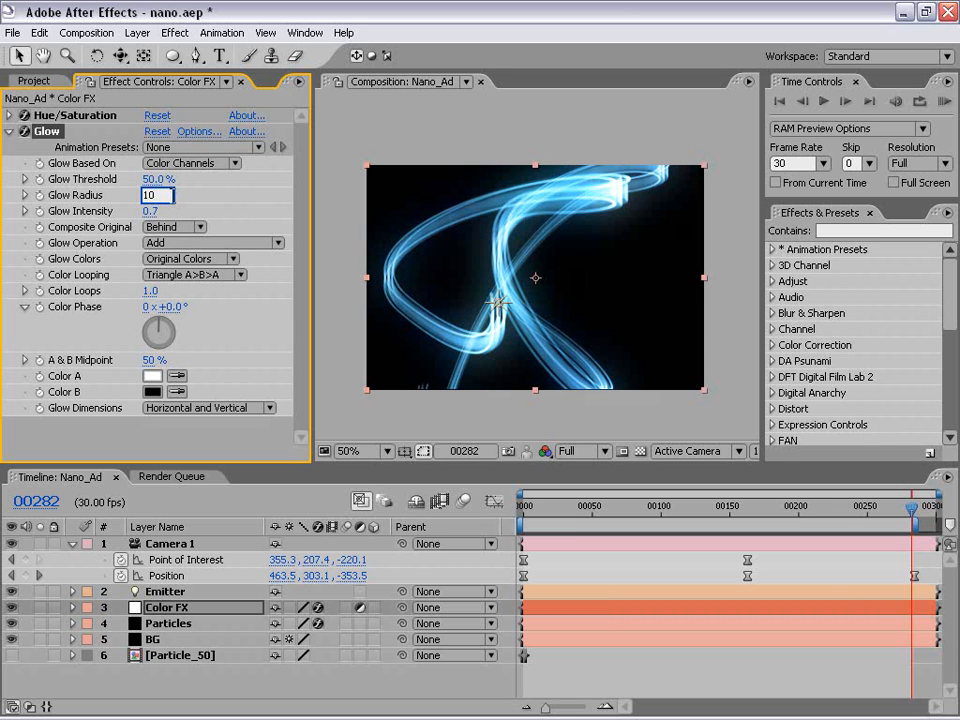
key("Return")
left_click(572, 399)
key("grave")
scroll(530, 405, "up", 1)
key("grave")
scroll(494, 415, "down", 1)
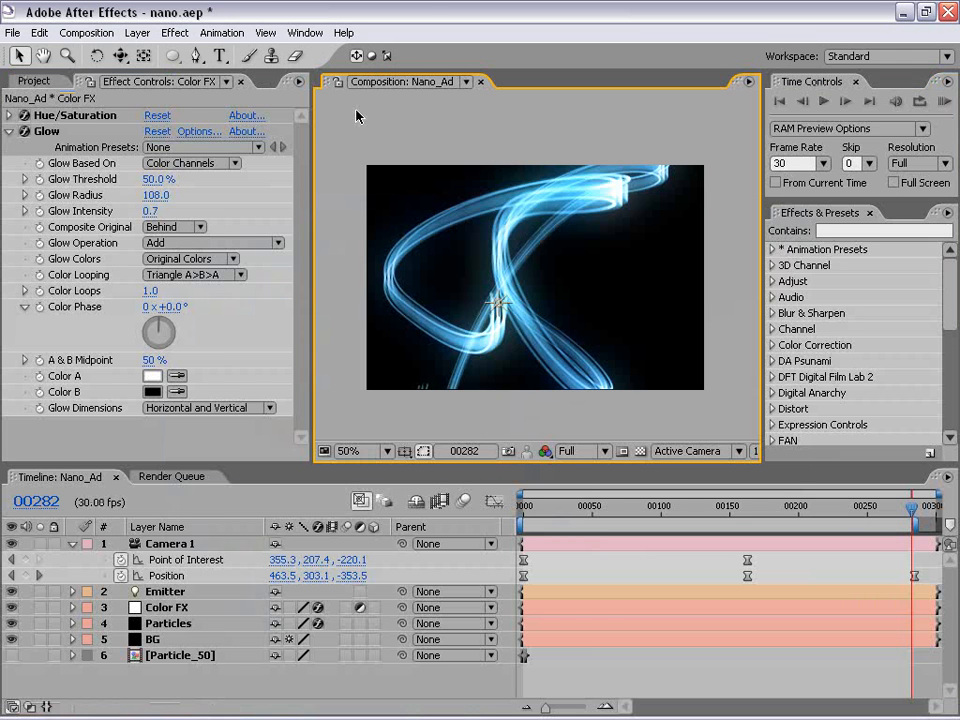
Collapse the Glow effect and, for the Particles layer, expand Particular's Emitter settings and collapse its Particle settings
left_click(10, 132)
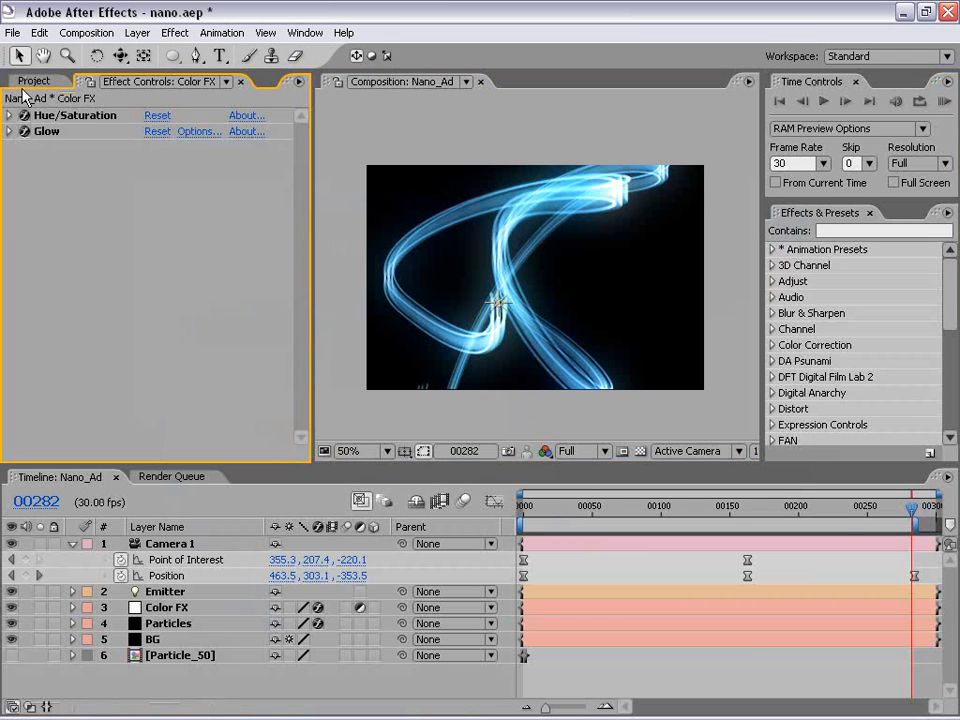
left_click(153, 623)
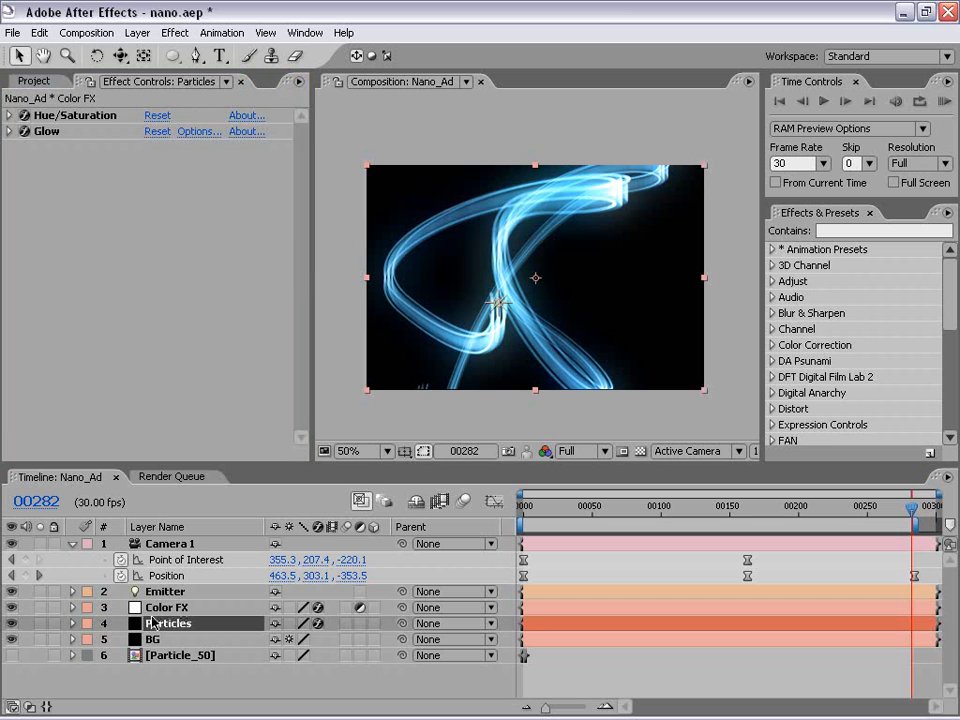
left_click_drag(300, 190, 305, 262)
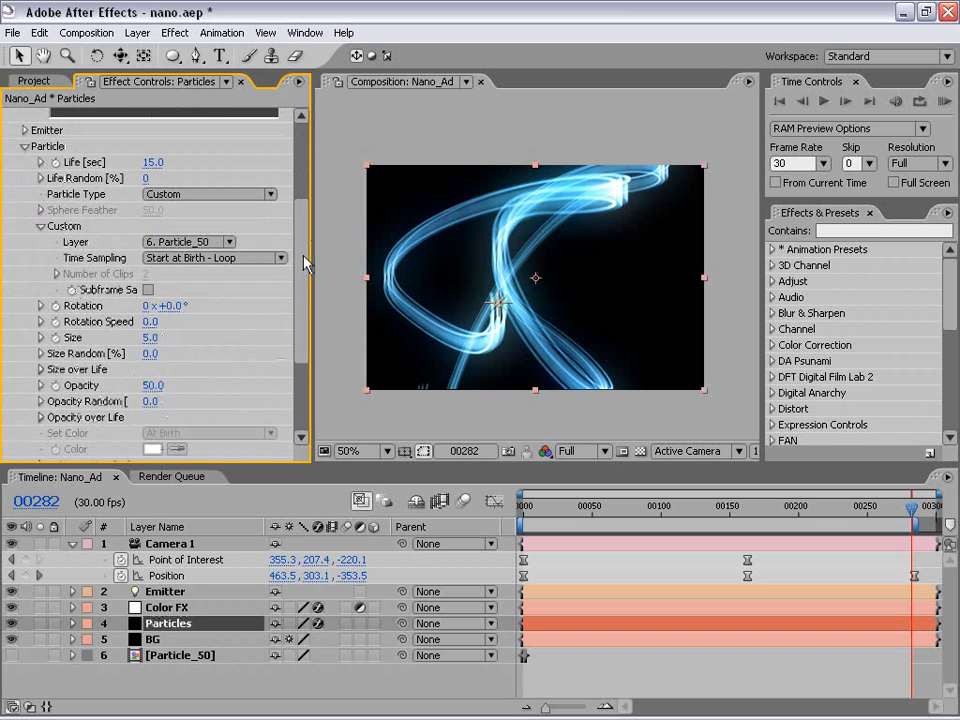
left_click(24, 131)
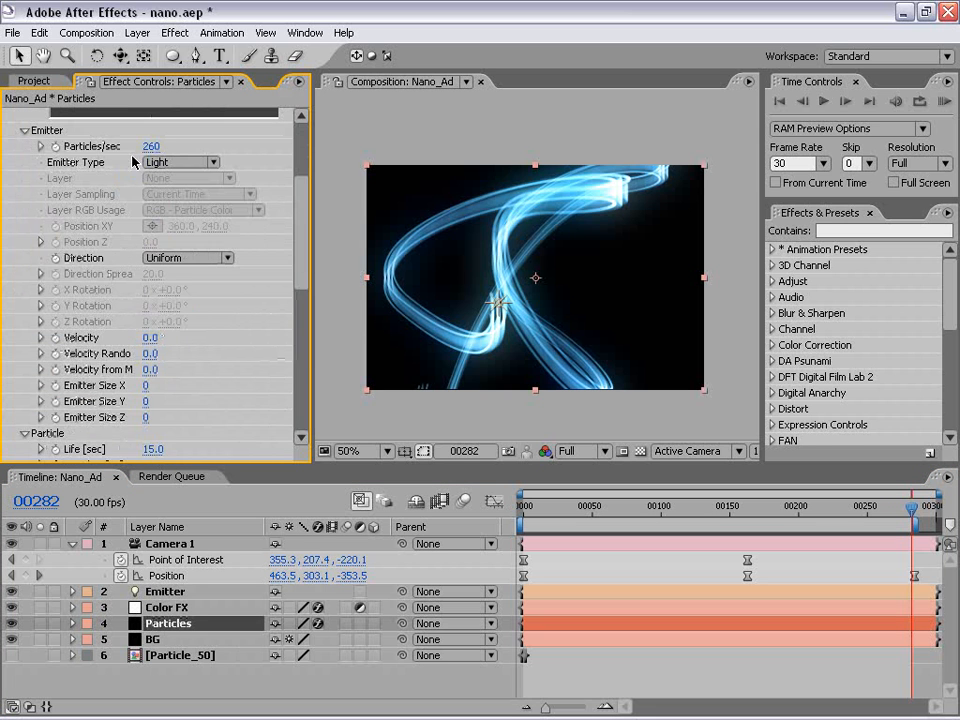
left_click(24, 433)
mouse_move(301, 234)
left_mouse_down()
mouse_move(302, 256)
mouse_move(301, 223)
left_mouse_up()
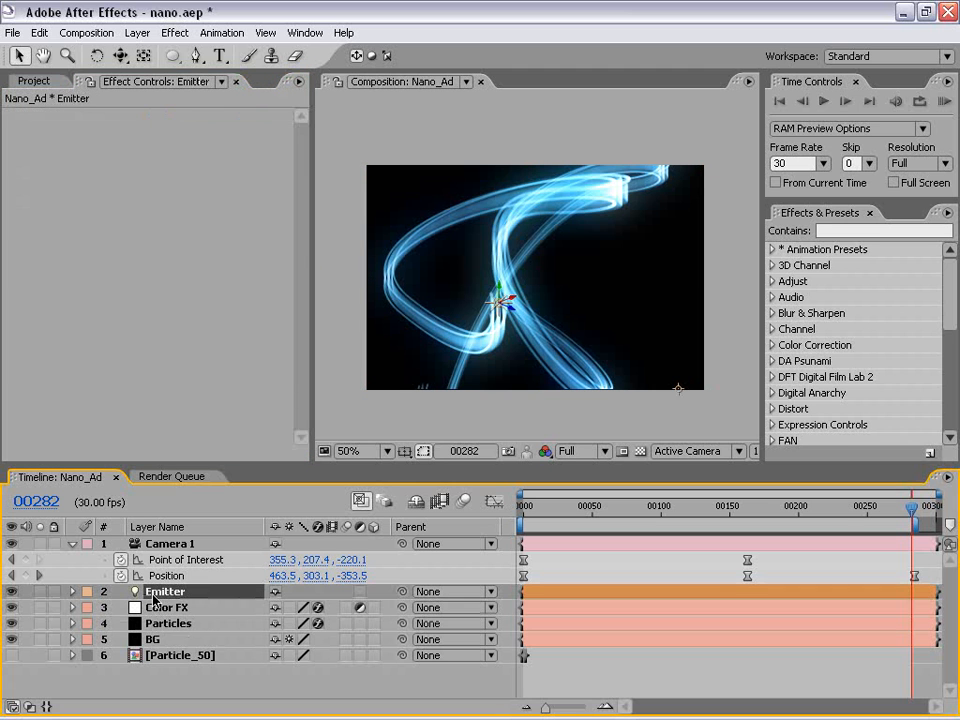
Change the Emitter layer's Position expression to wiggle(2,100)
key("p")
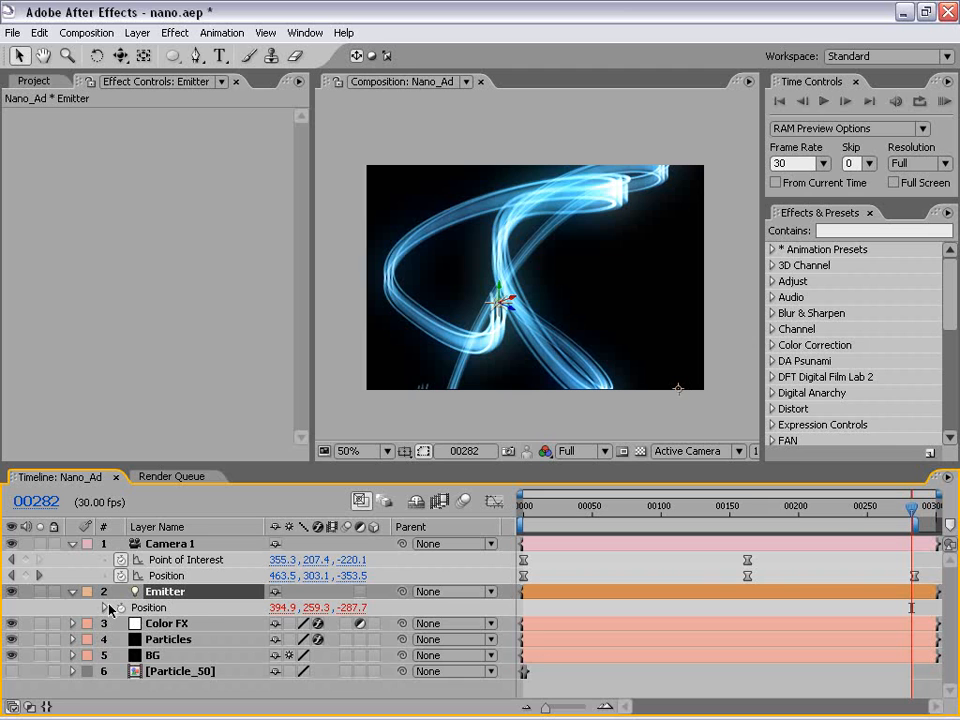
left_click(104, 607)
left_click(559, 621)
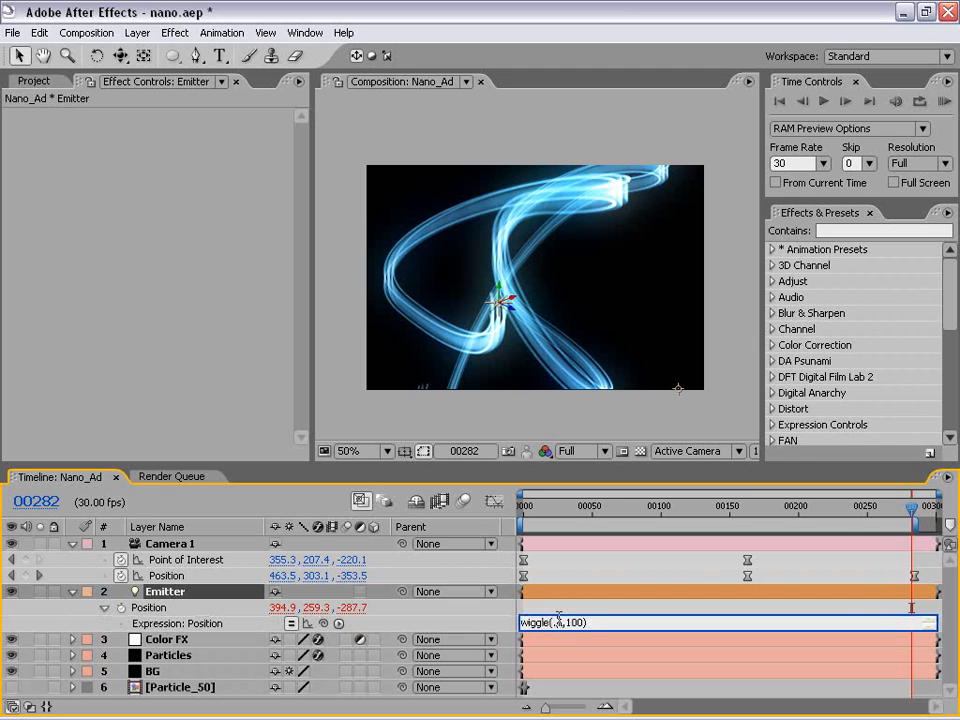
double_click(561, 621)
type("2")
left_click_drag(601, 622, 527, 607)
left_click(564, 593)
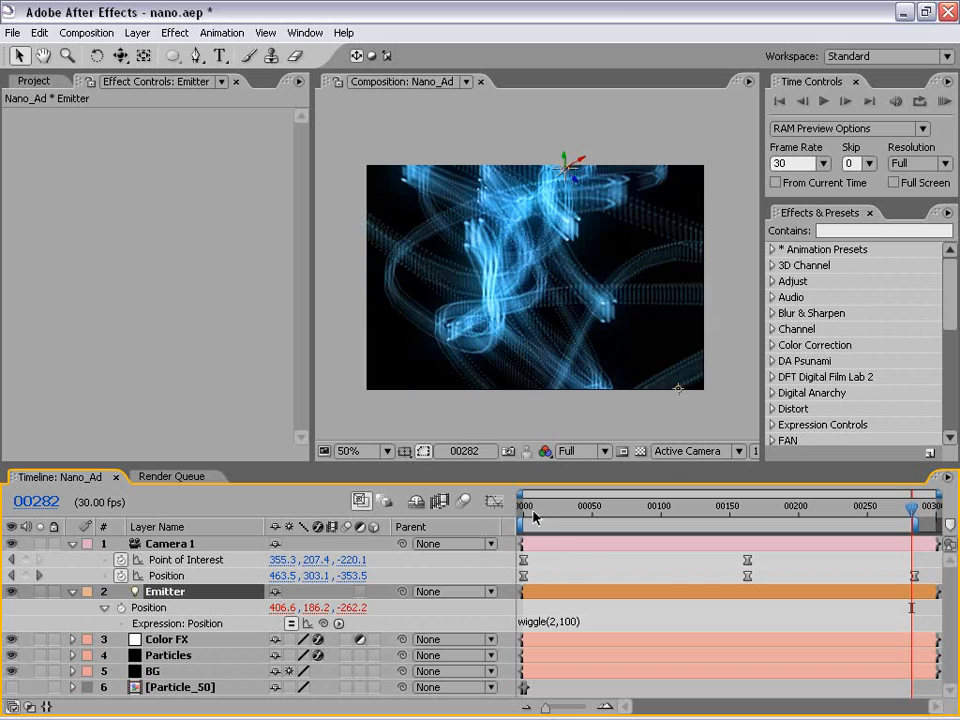
Inspect the trail at frame 111 at 100% magnification and set Particular's Particles/sec on the Particles layer to 2000
left_click_drag(572, 507, 676, 508)
scroll(568, 383, "up", 1)
key("space")
left_click_drag(568, 268, 504, 311)
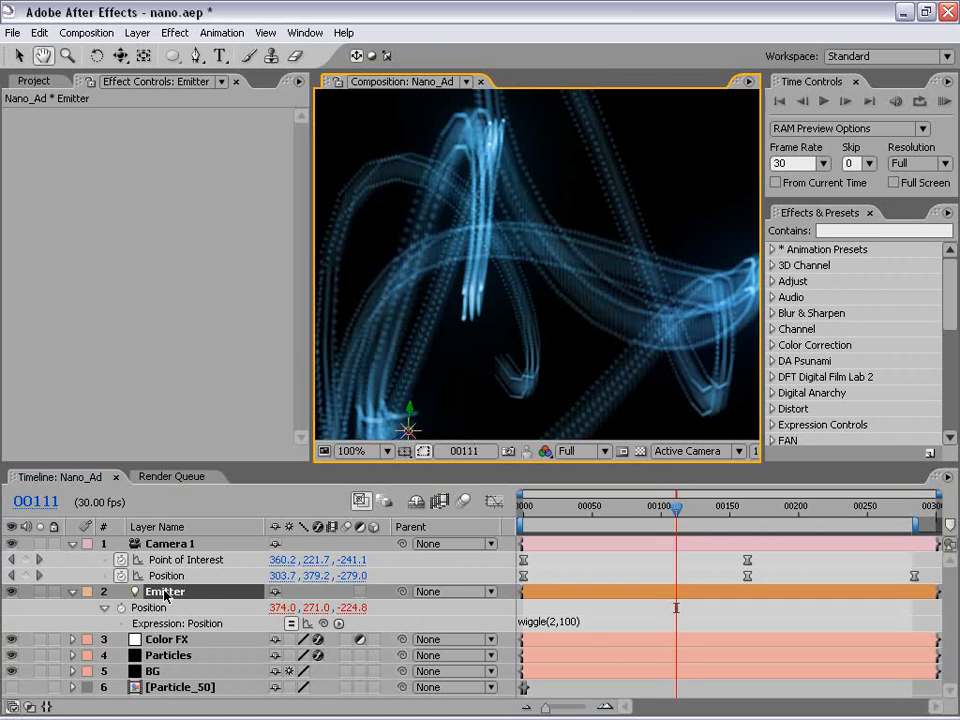
left_click(596, 579)
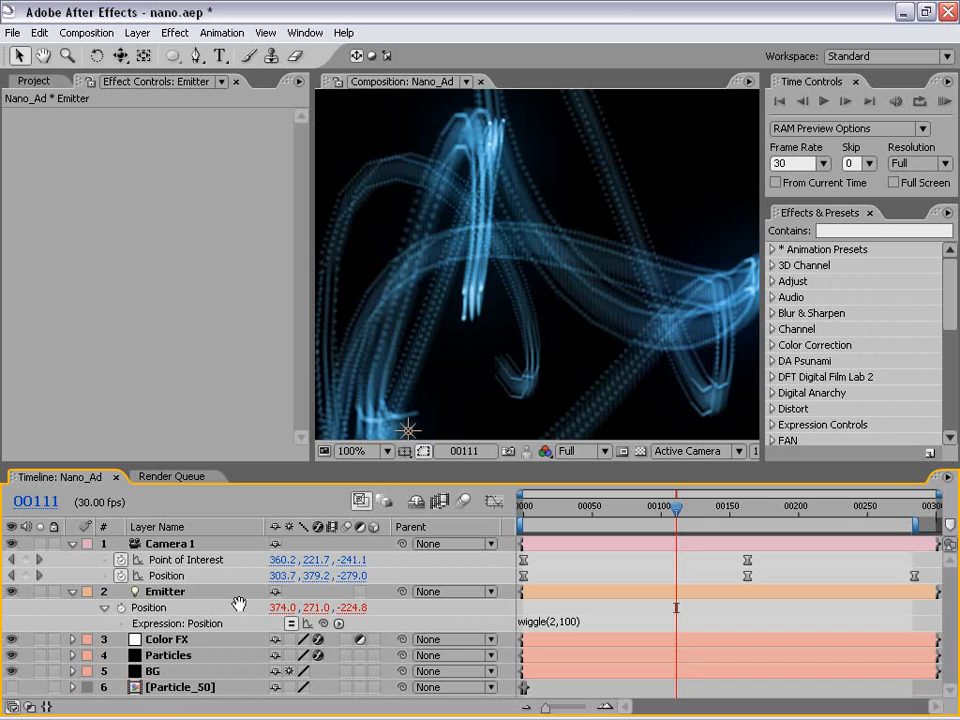
left_click(150, 655)
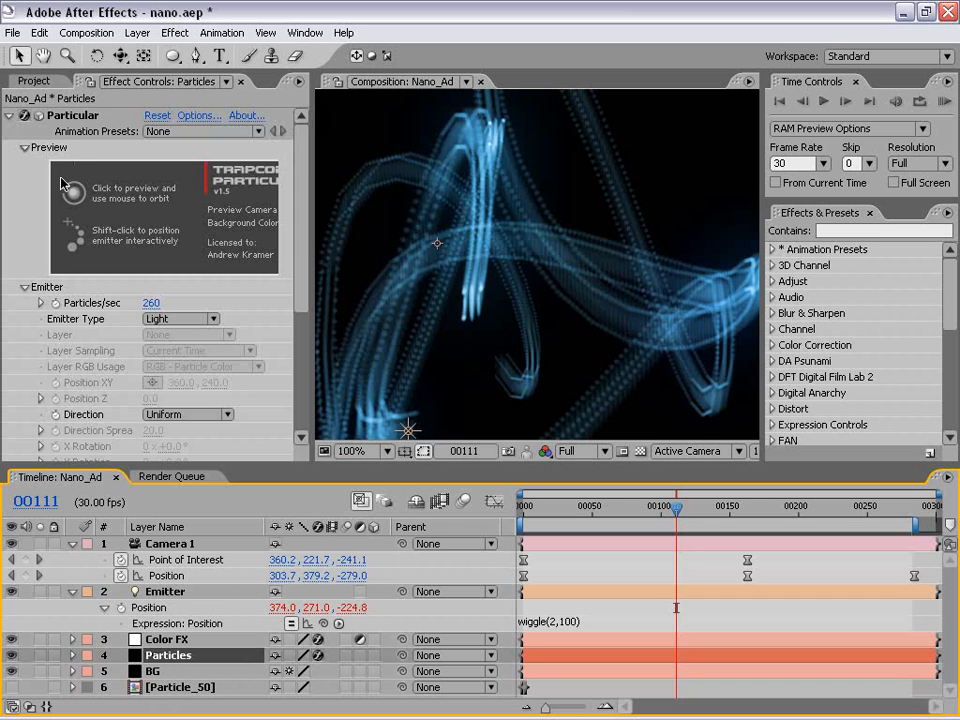
left_click(151, 302)
type("2")
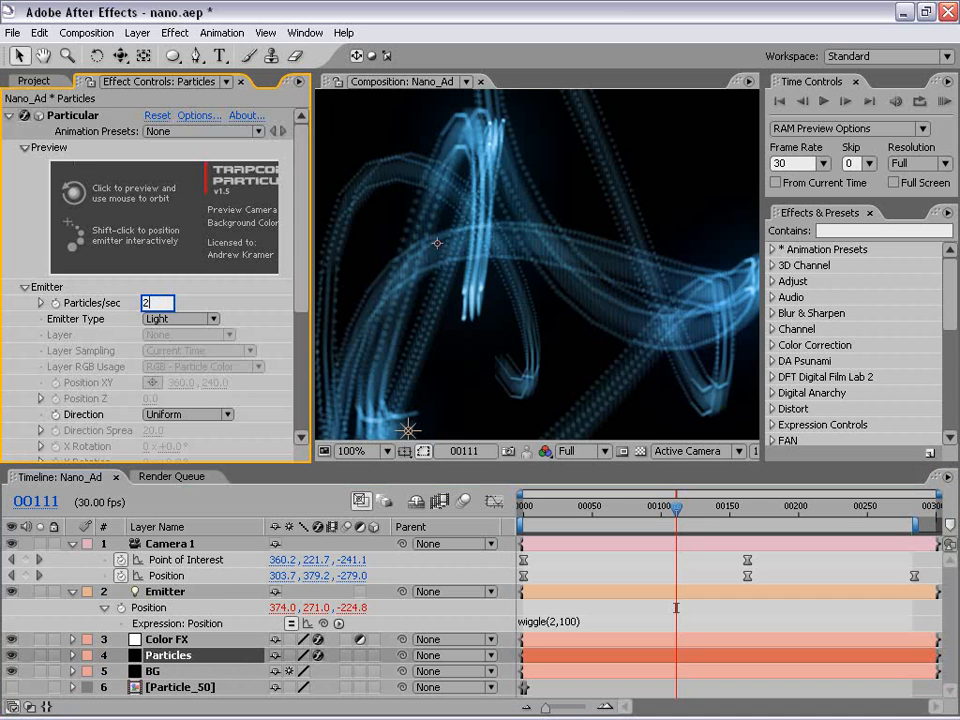
type("000")
key("Return")
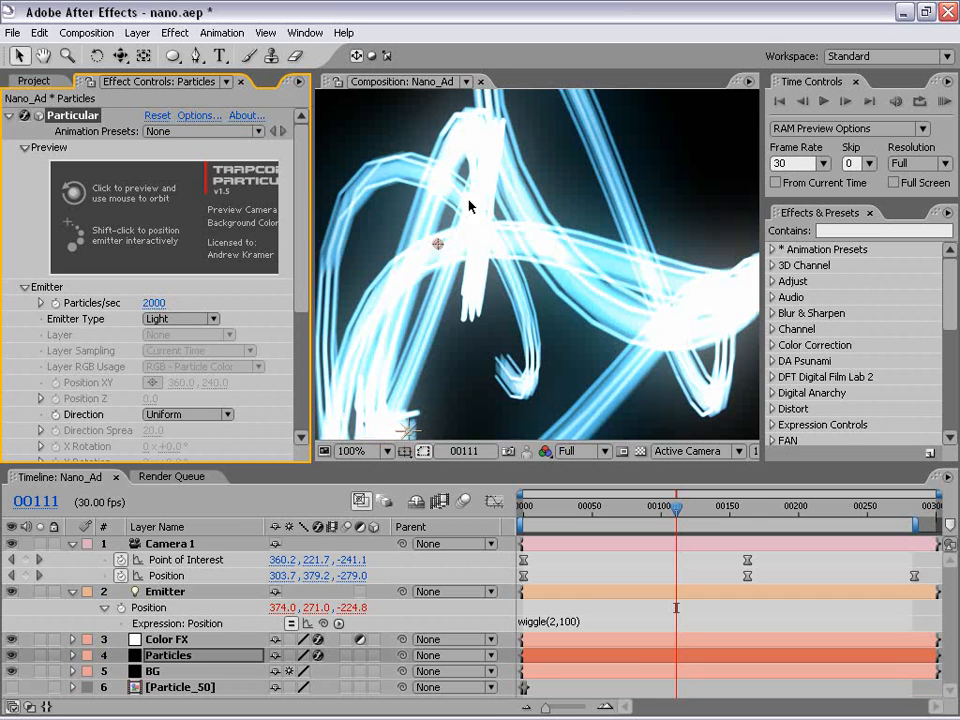
Expand Particular's Particle settings on the Particles layer and set the particle Opacity to 20
left_click_drag(300, 238, 307, 380)
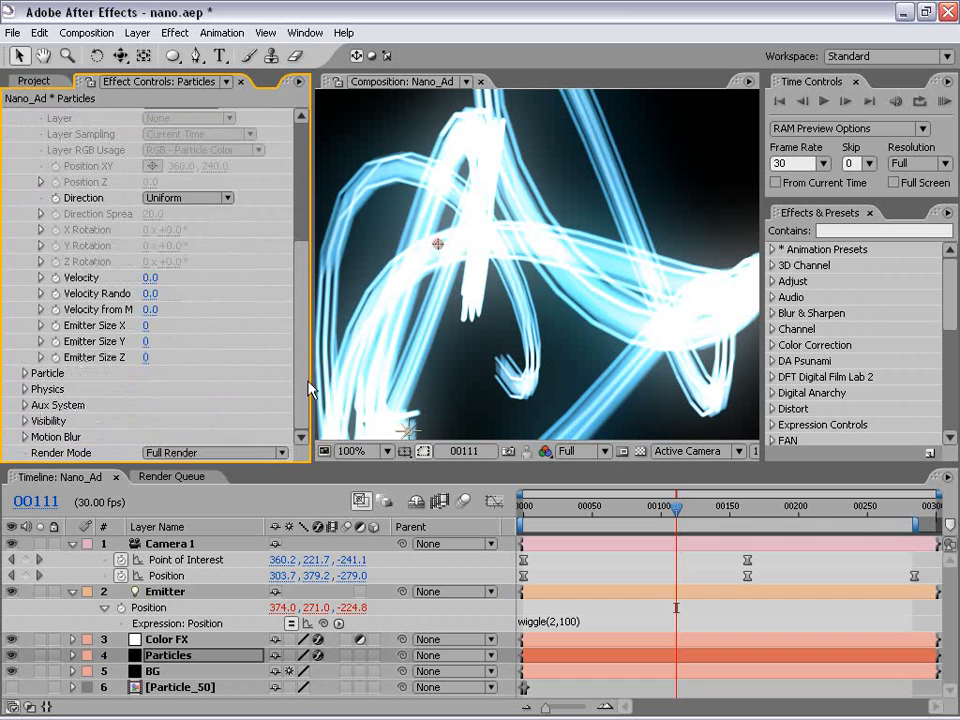
left_click(25, 374)
left_click(152, 354)
type("20")
key("Return")
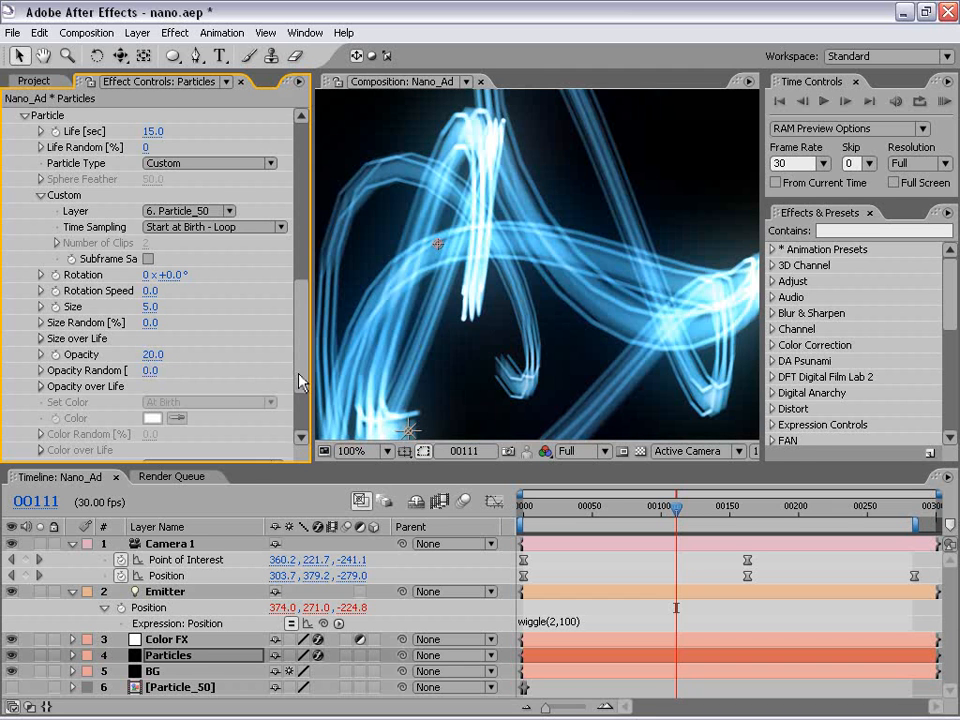
Review Particular's Emitter and Particle settings and reduce the particle Opacity to 15
scroll(292, 310, "up", 10)
scroll(288, 250, "down", 8)
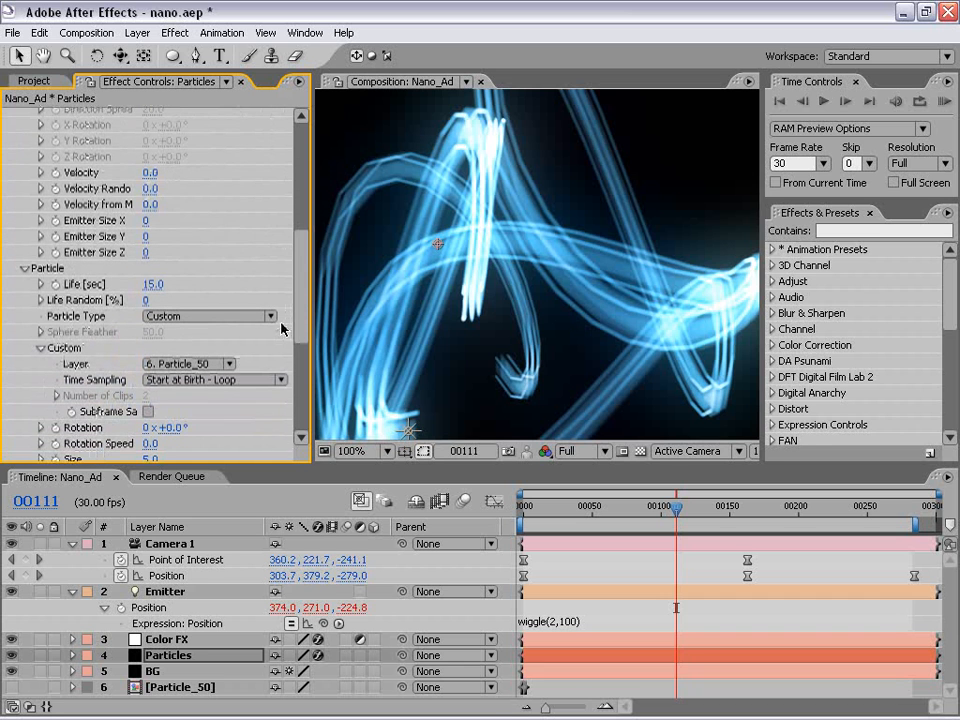
scroll(298, 332, "down", 4)
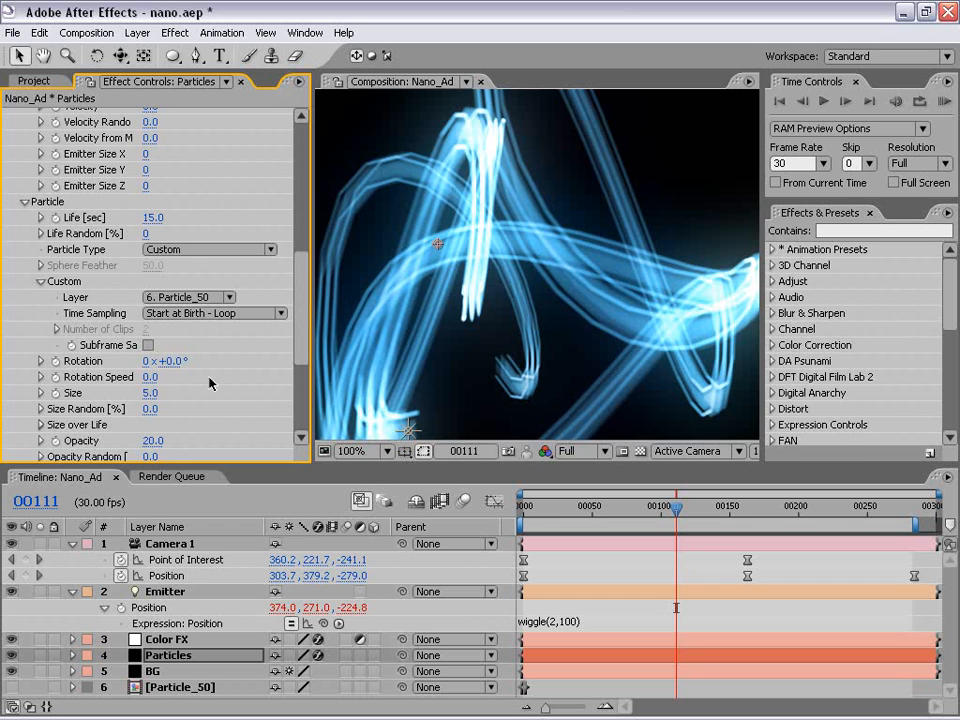
left_click(152, 441)
type("15")
key("Return")
Check the softened trail at frames 53 and 136, examining frame 136 up close at 100% magnification
key("comma")
key("comma")
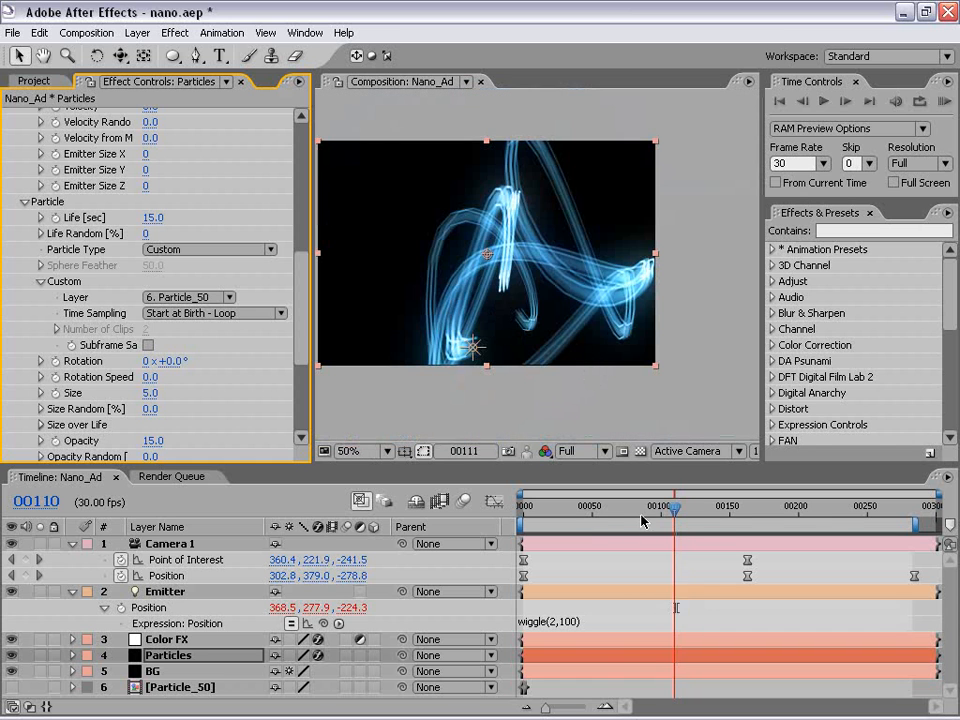
left_click(597, 520)
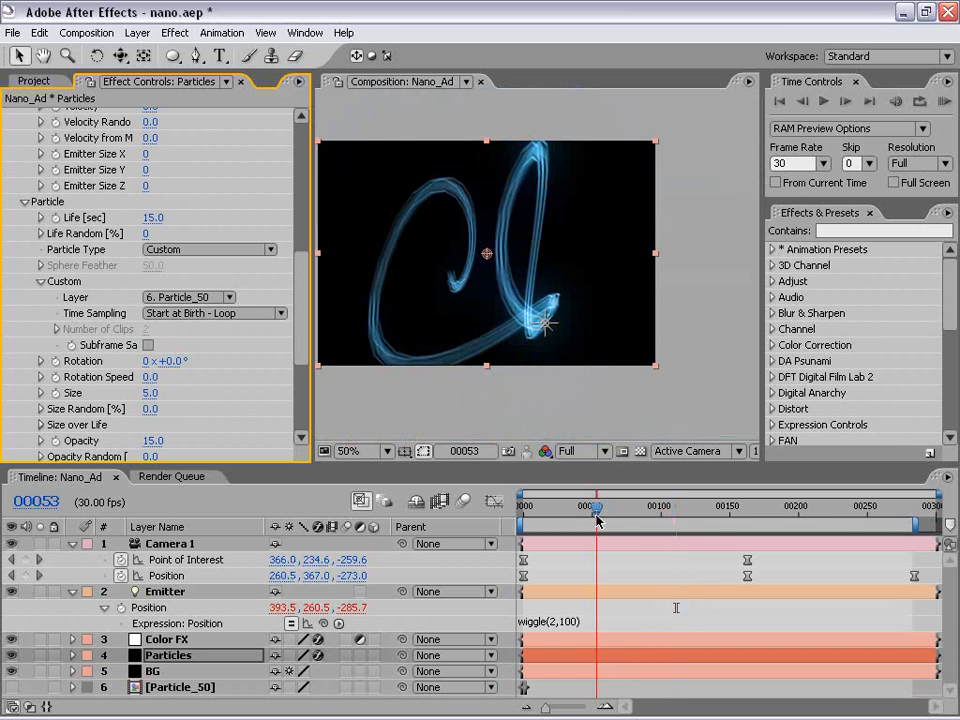
left_click(711, 522)
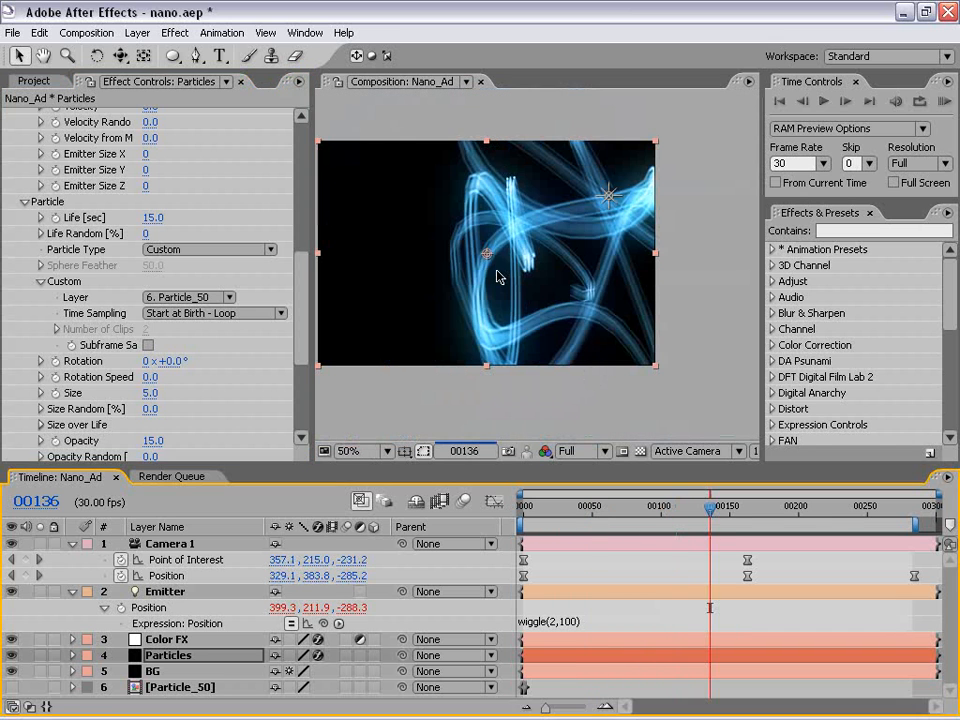
key("period")
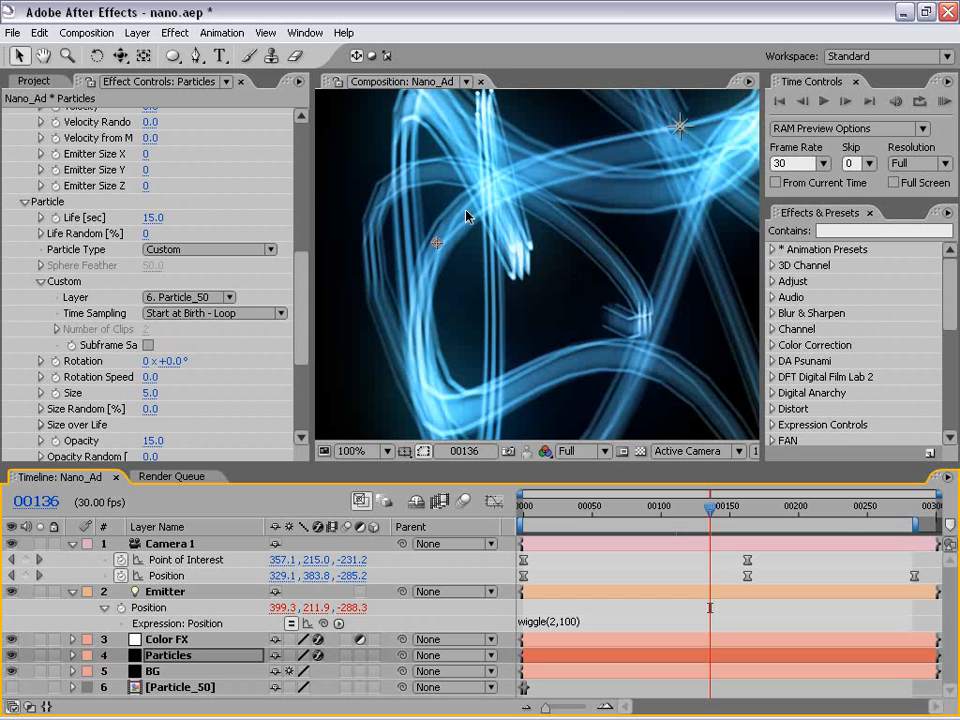
left_click_drag(439, 170, 470, 257)
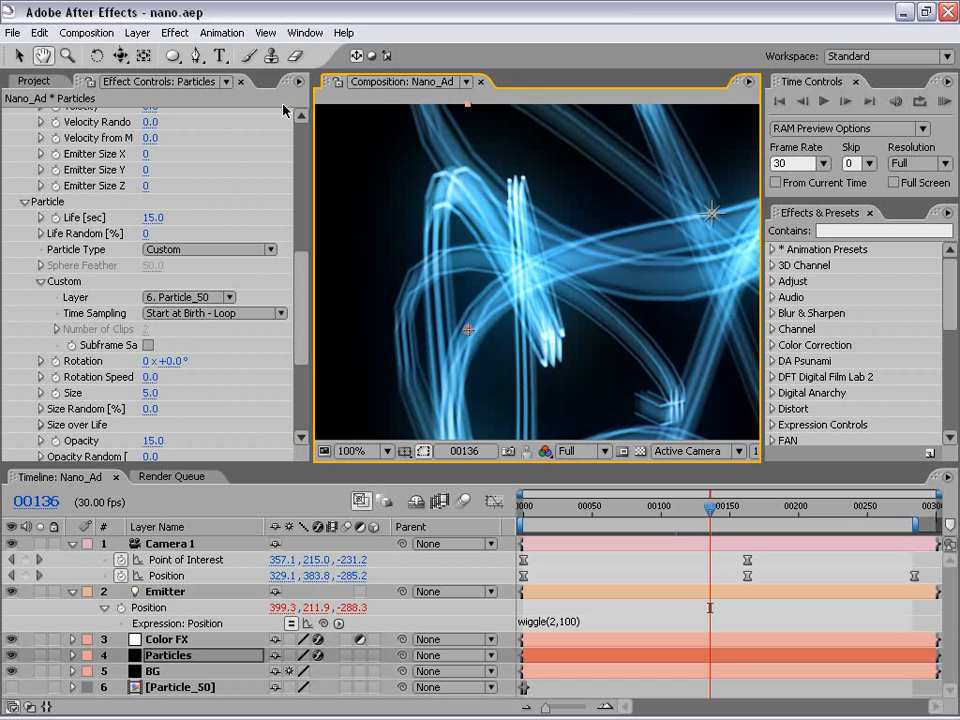
Set the Nano_Ad composition's frame rate to 90 frames per second in its Composition Settings
scroll(416, 182, "down", 2)
left_click(86, 32)
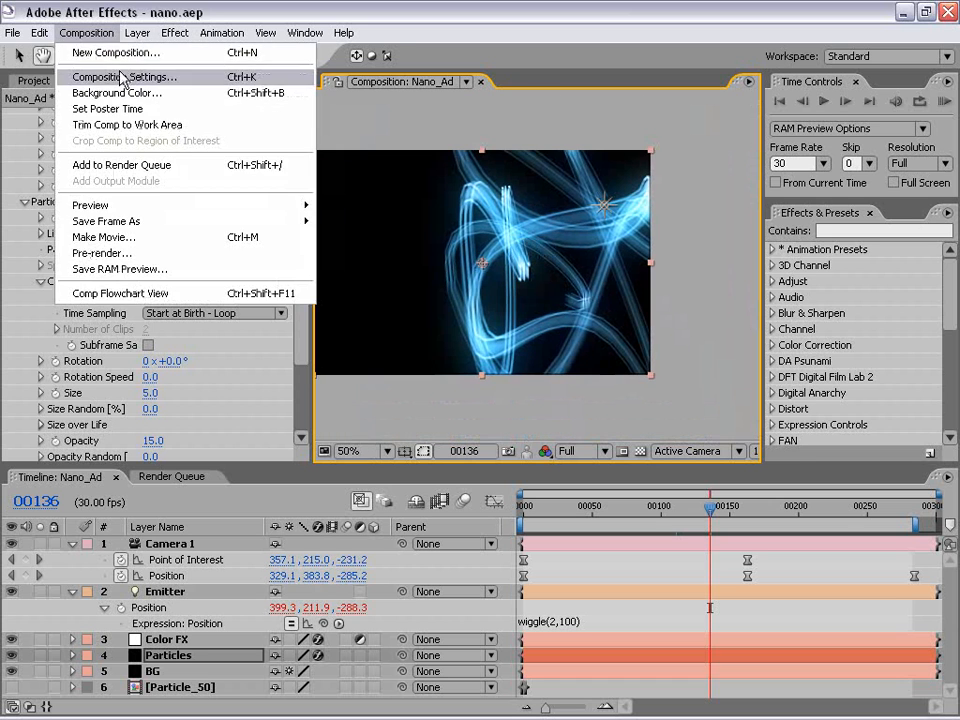
left_click(128, 75)
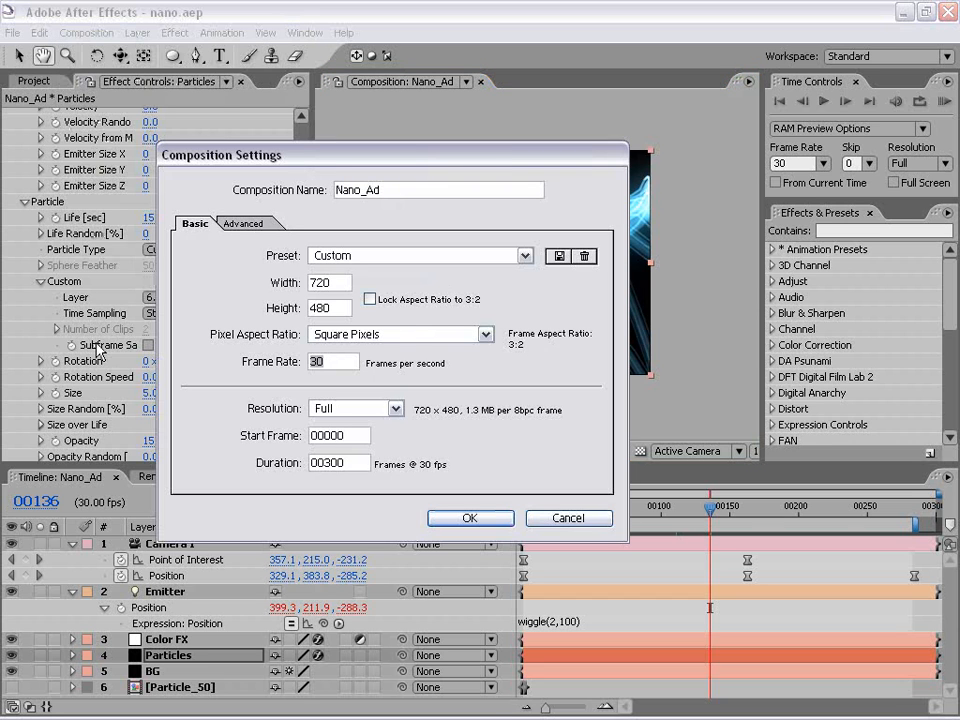
type("9")
left_click(497, 520)
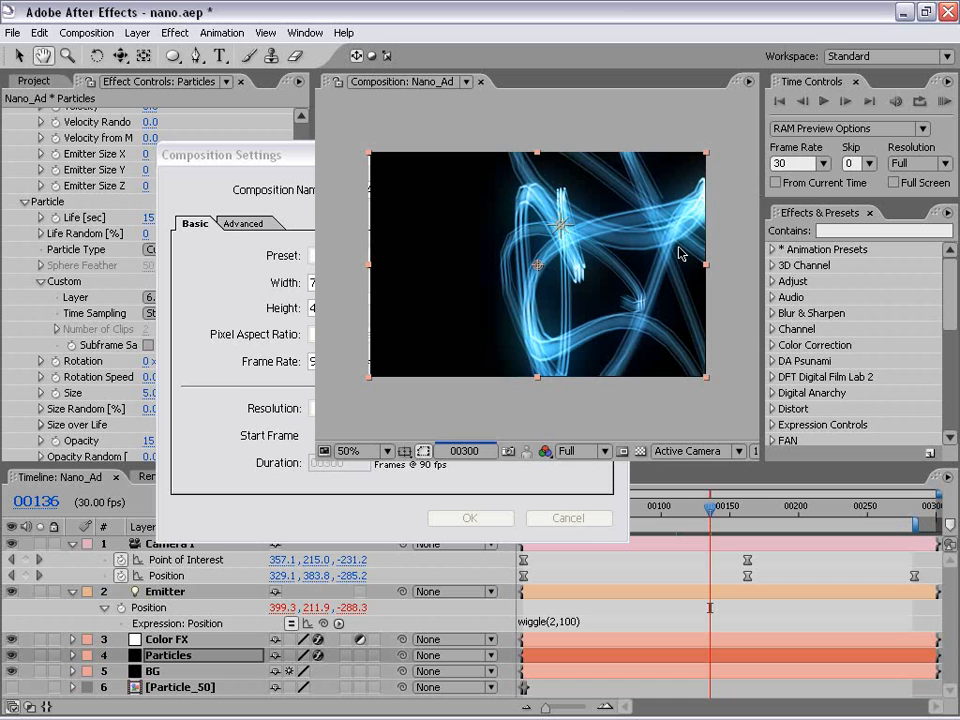
Set the RAM preview's frame rate to 90 with a skip of 2 and run the preview
left_click(786, 163)
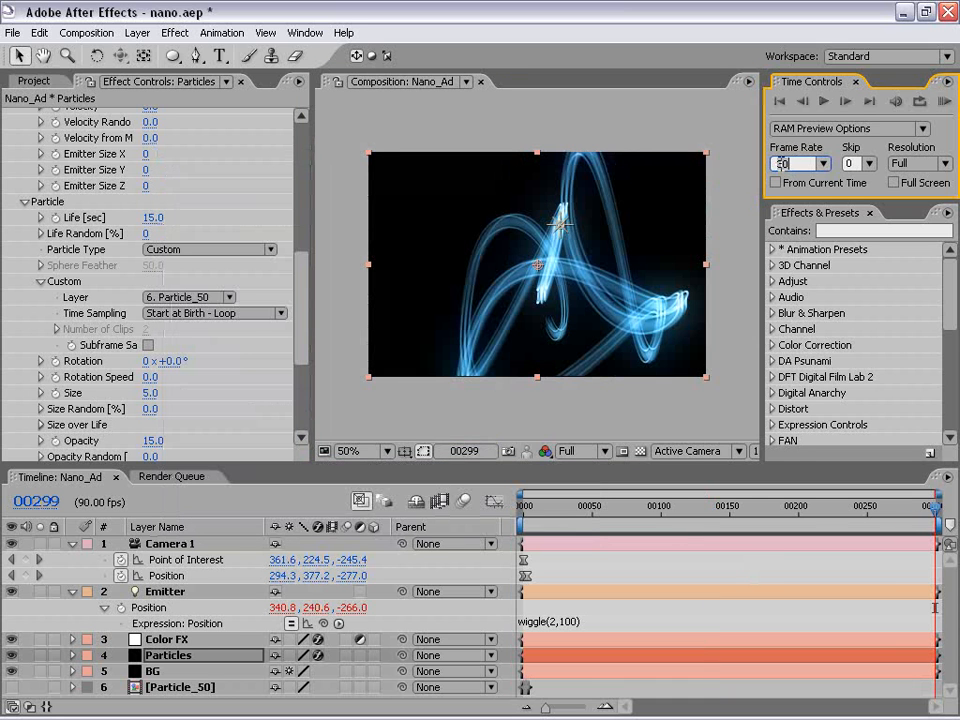
type("90")
left_click_drag(847, 163, 862, 163)
type("2")
key("Return")
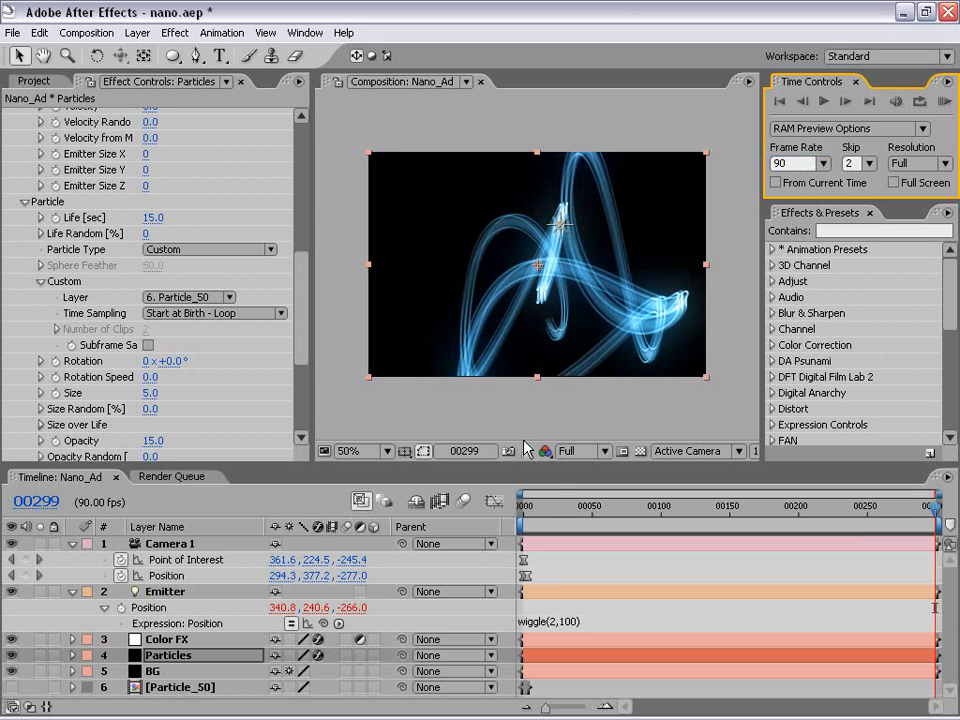
key("KP_0")
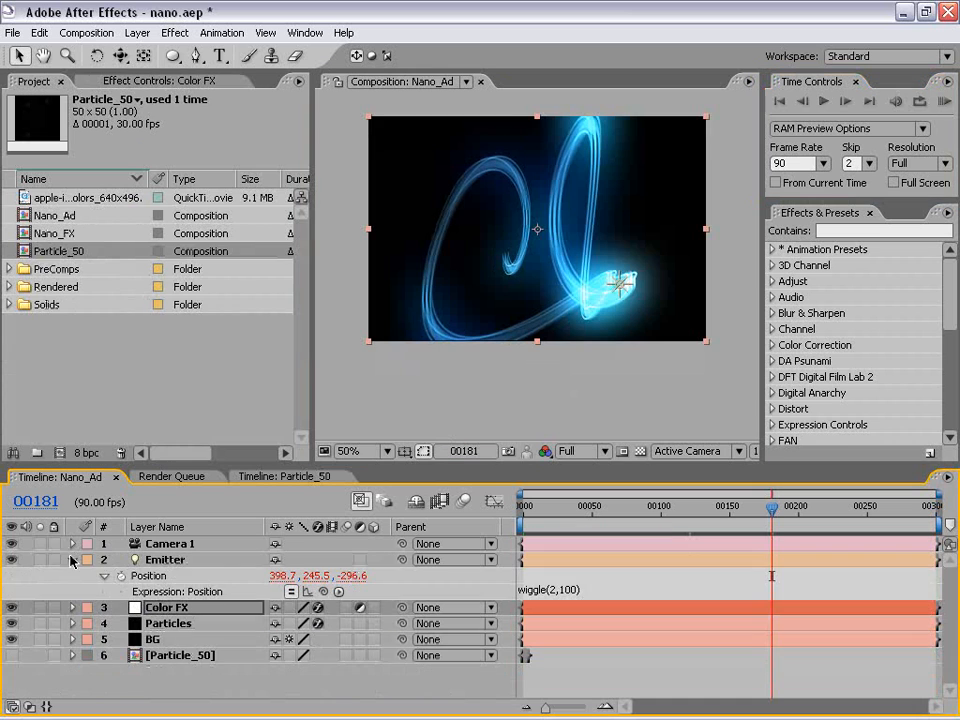
Collapse the Emitter layer and shift the Colorize Hue in the Color FX layer's Hue/Saturation effect
left_click(72, 559)
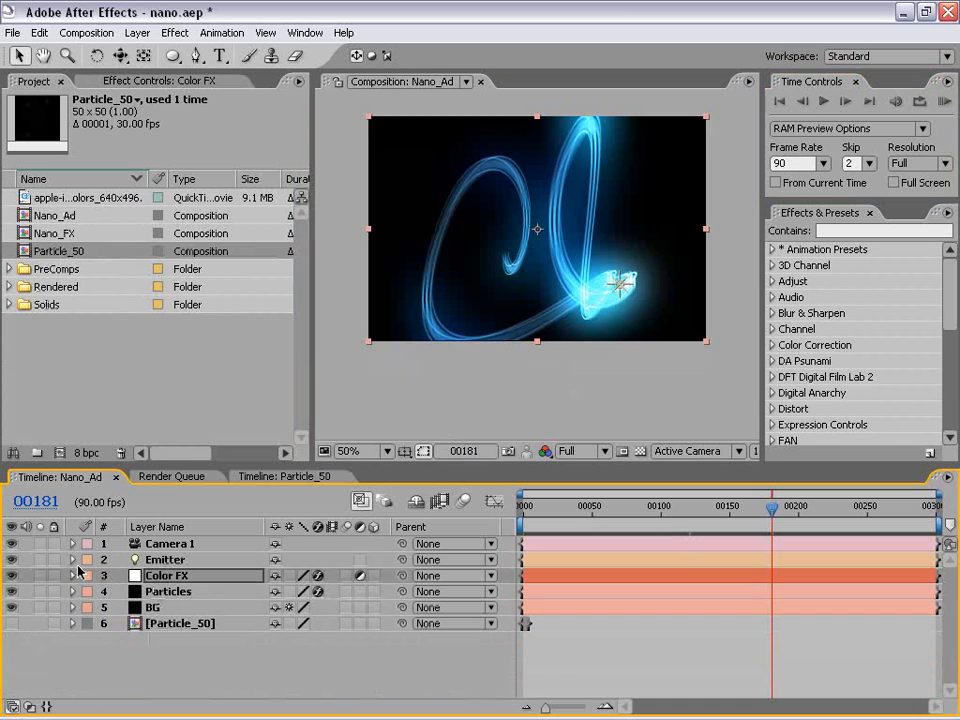
left_click(100, 81)
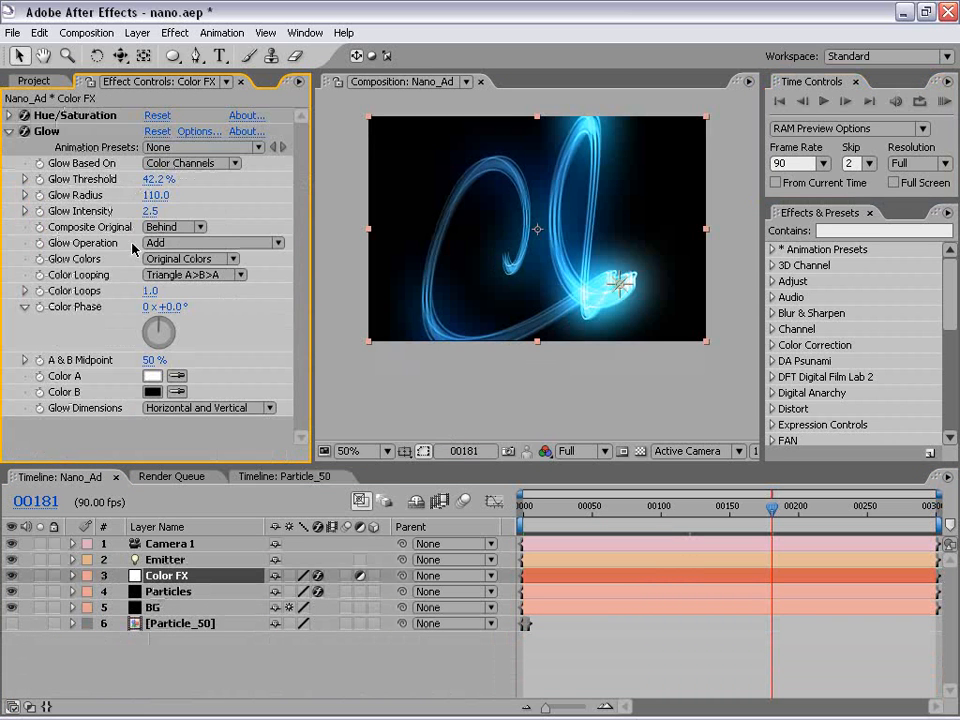
left_click(8, 116)
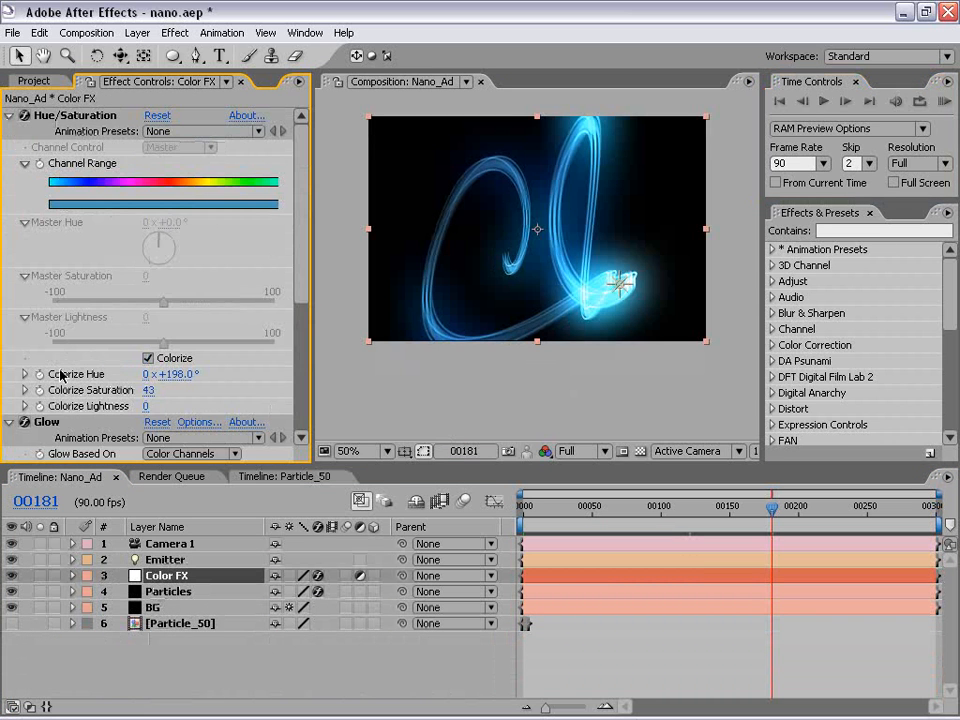
left_click_drag(160, 374, 6, 364)
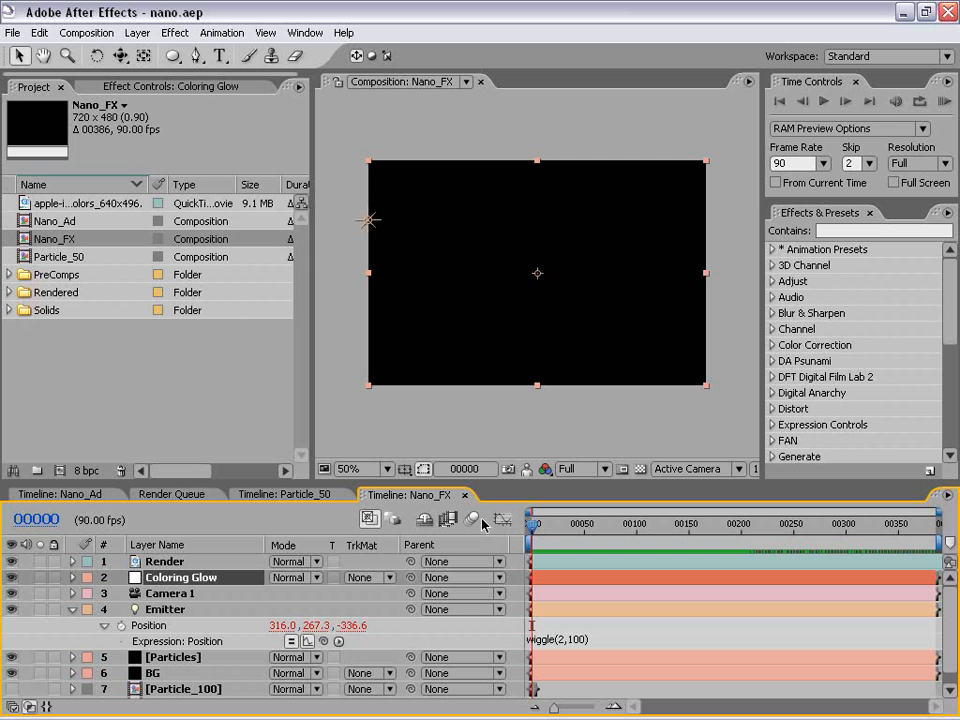
Play a RAM preview of the Nano_FX composition from frame 0
key("KP_0")
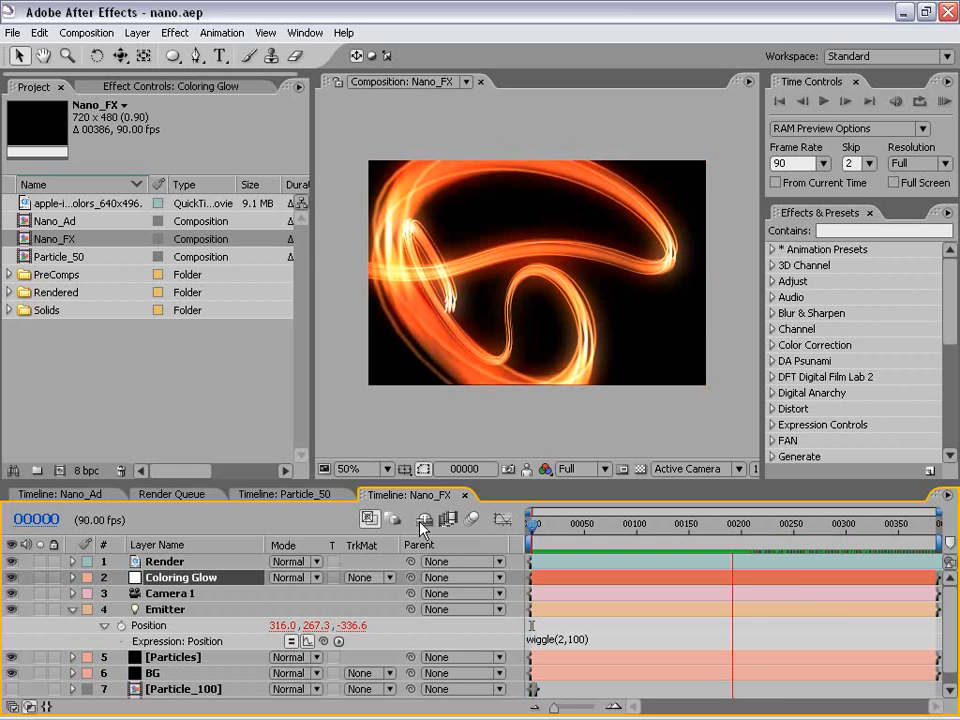